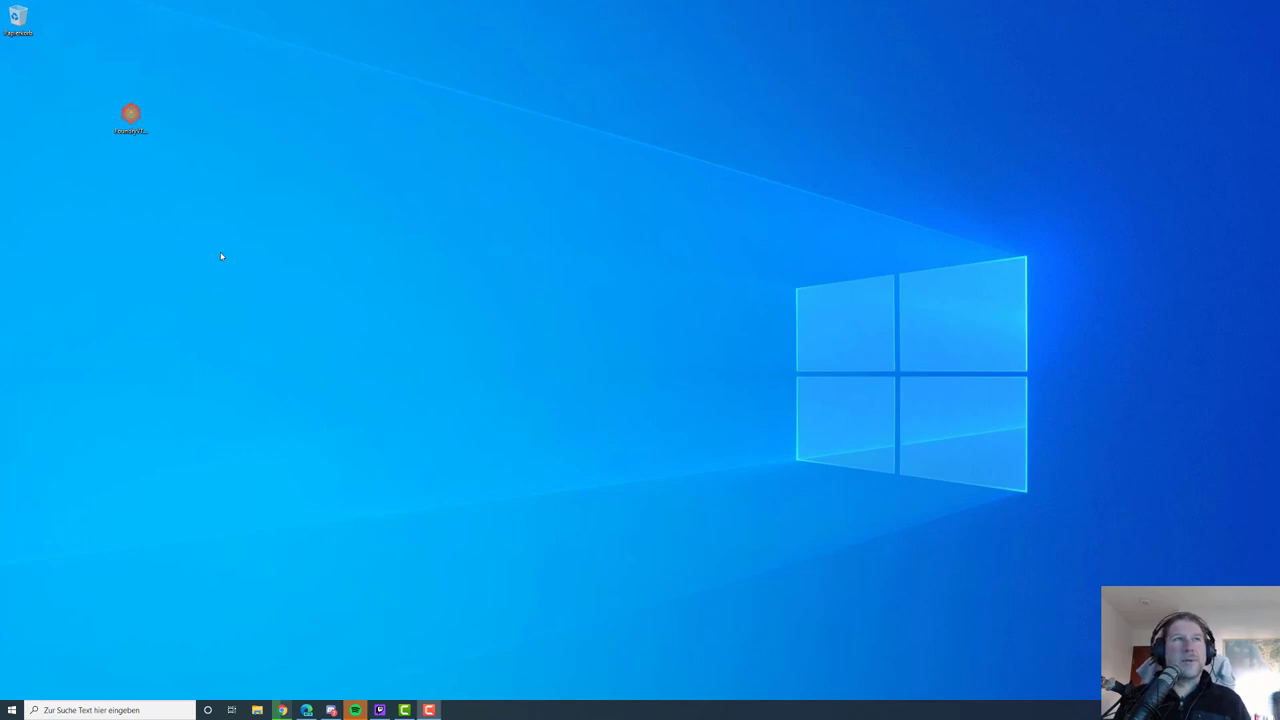
- Start FoundryVTT-0.4.3-Setup.exe and run it anyway despite the SmartScreen warning
{"action": "left_click", "coordinate": [130, 116]}
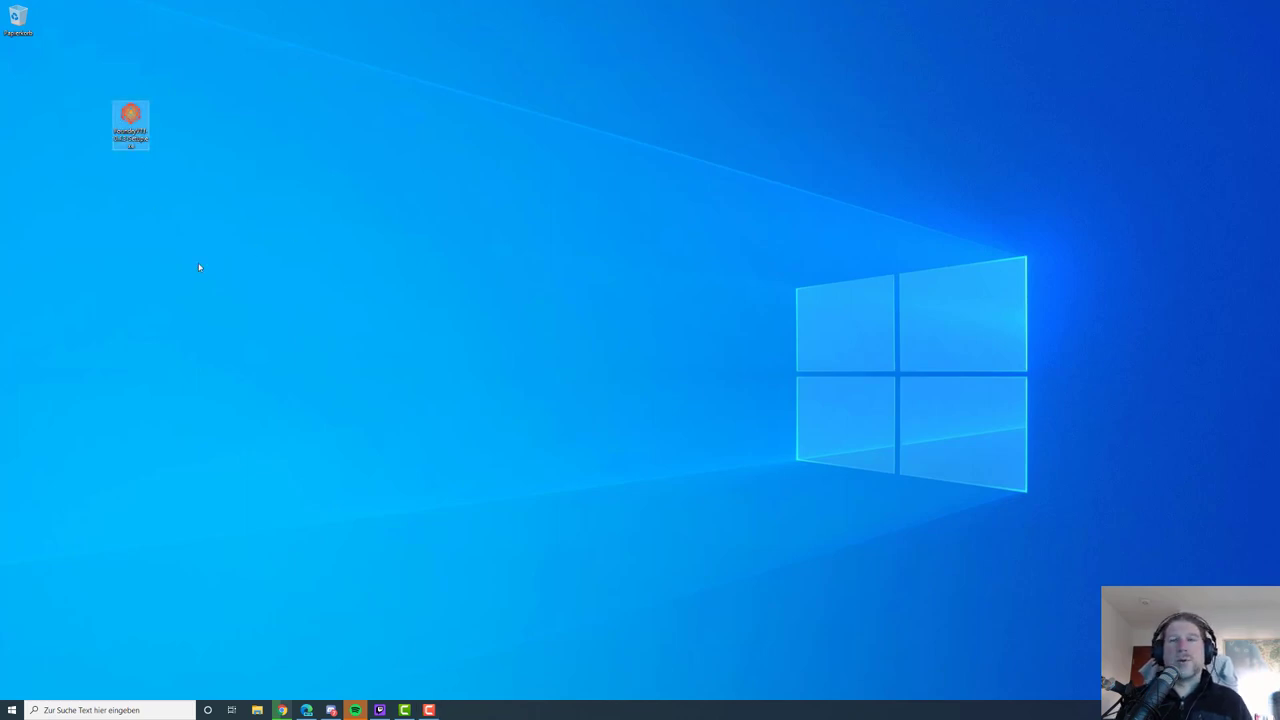
{"action": "left_click", "coordinate": [227, 280]}
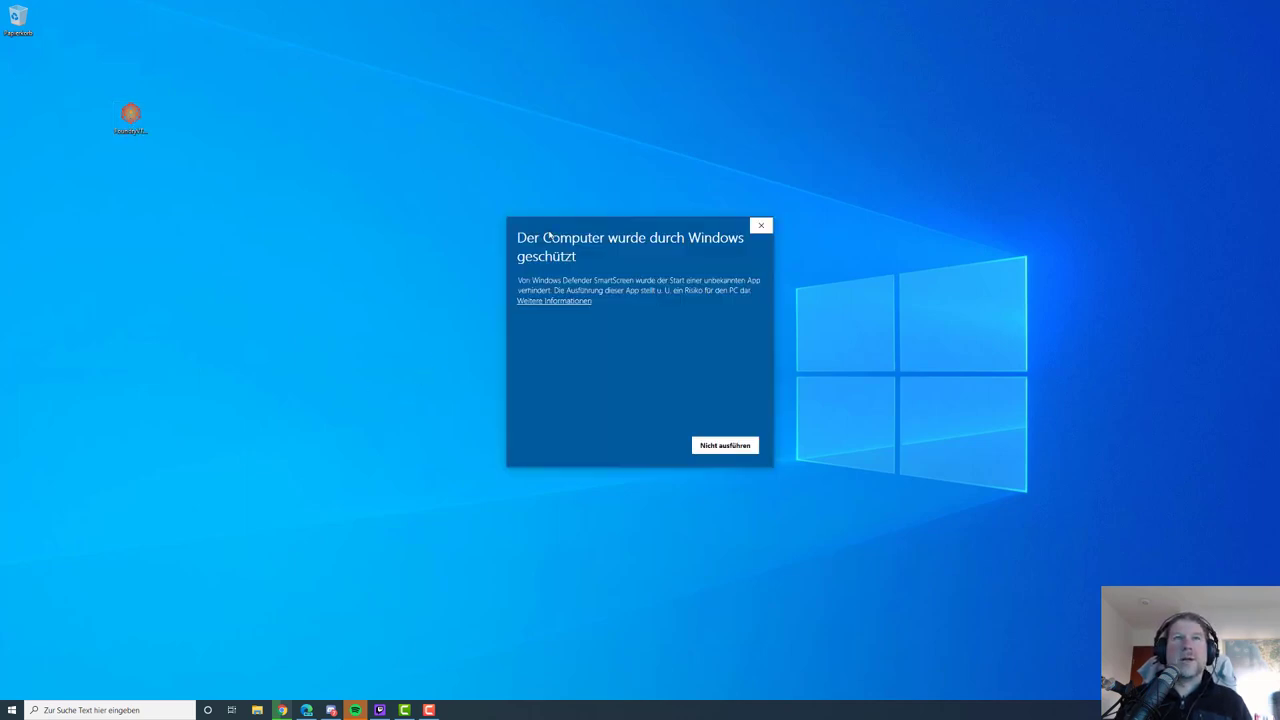
{"action": "triple_click", "coordinate": [578, 258]}
{"action": "left_click", "coordinate": [610, 260]}
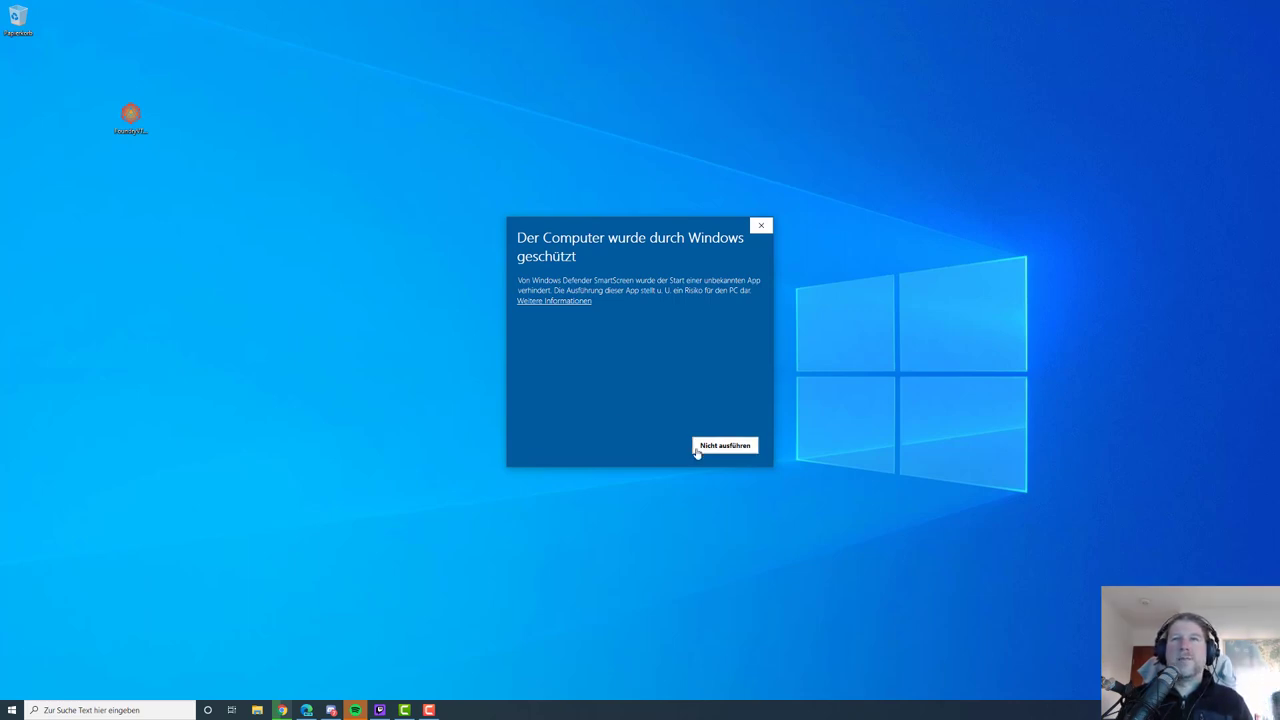
{"action": "left_click", "coordinate": [560, 301]}
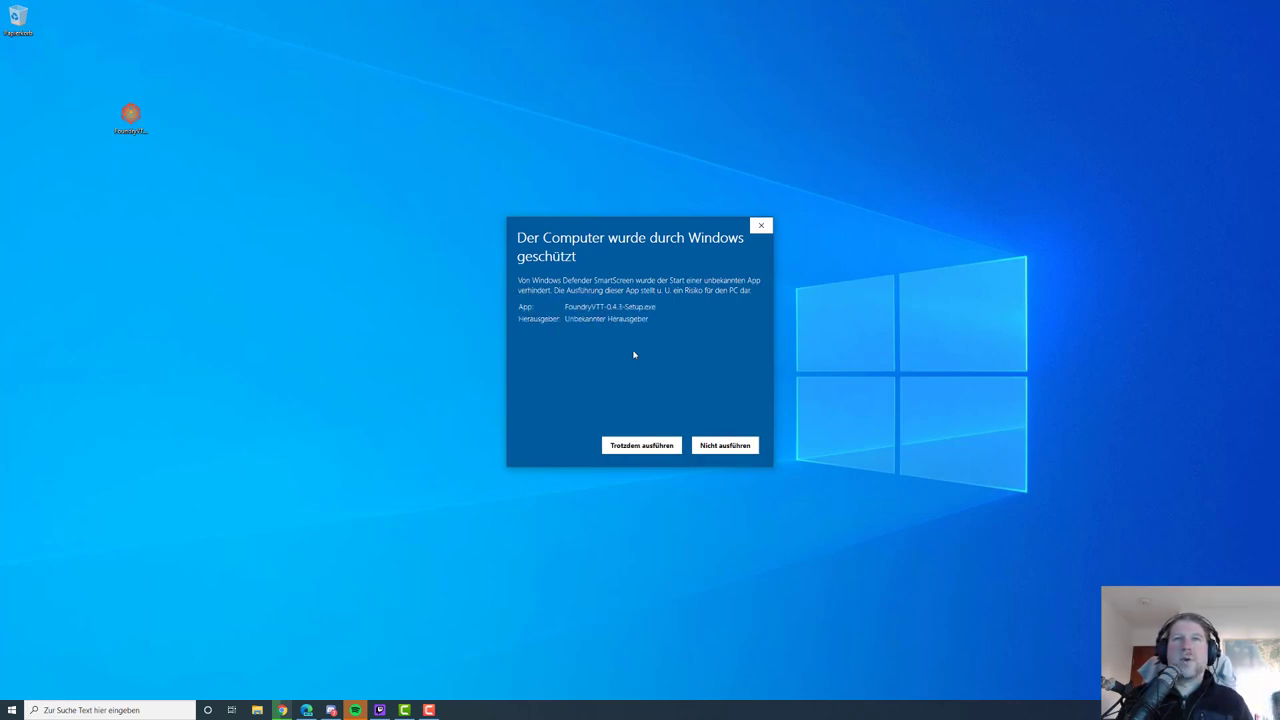
{"action": "left_click", "coordinate": [640, 446]}
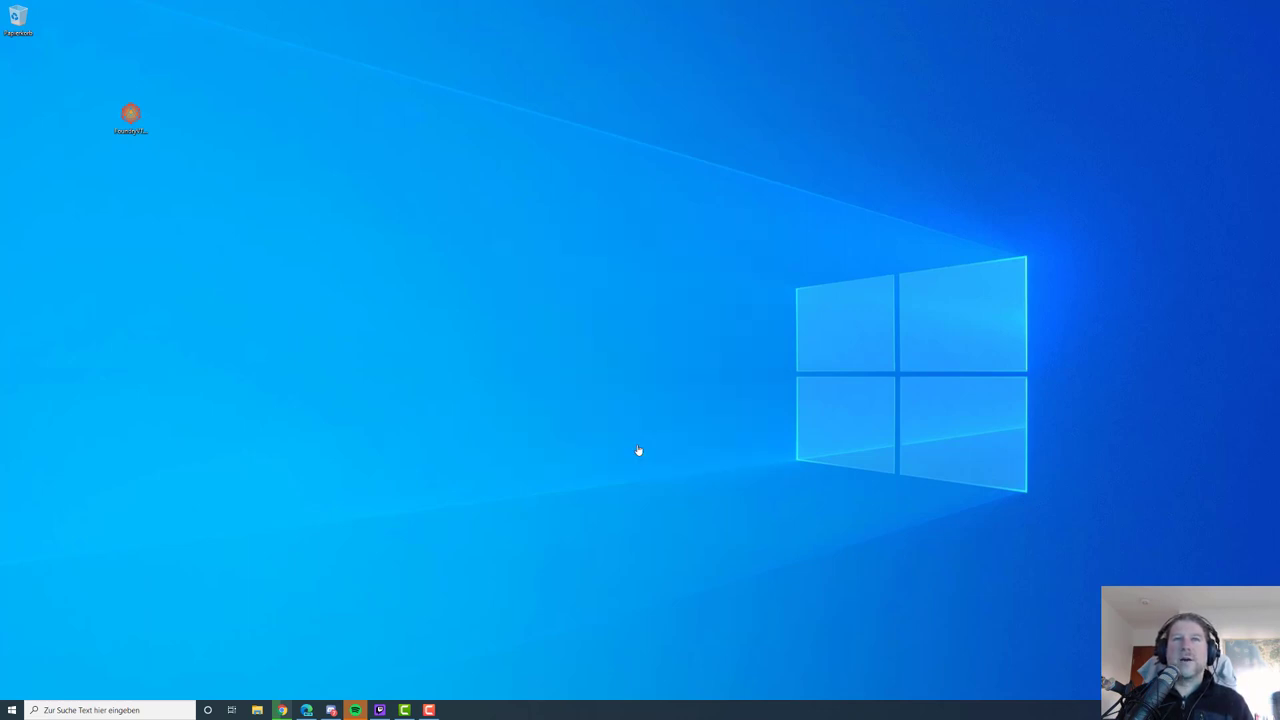
- Accept the licence, install Foundry VTT for the current user in the default folder, and launch it
{"action": "scroll", "coordinate": [670, 357], "scroll_direction": "down", "scroll_amount": 2}
{"action": "scroll", "coordinate": [748, 340], "scroll_direction": "down", "scroll_amount": 3}
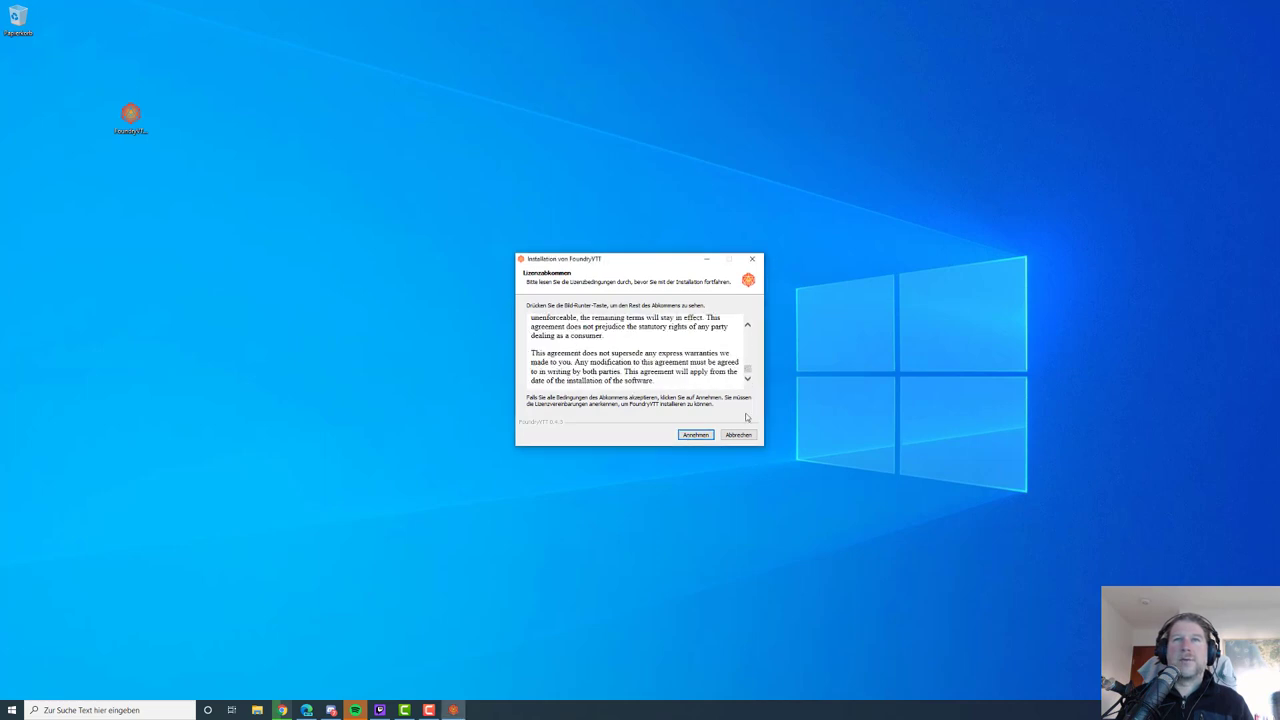
{"action": "left_click", "coordinate": [696, 434]}
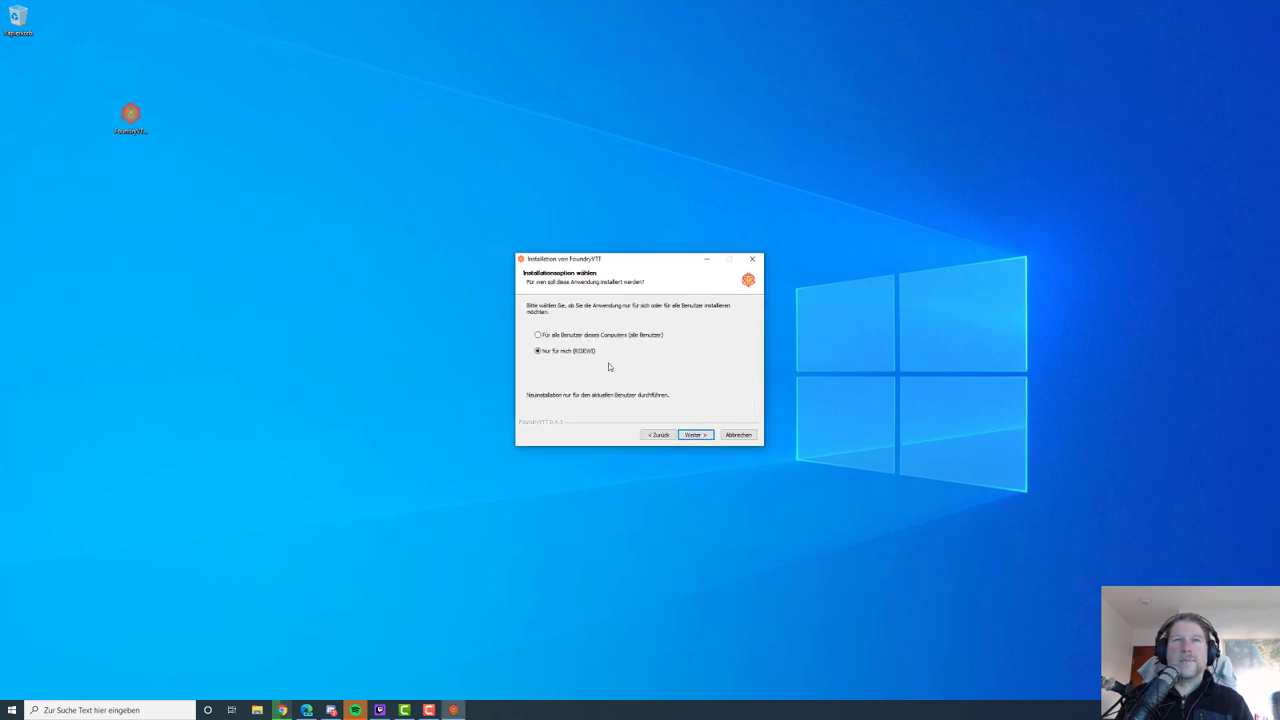
{"action": "left_click", "coordinate": [659, 435]}
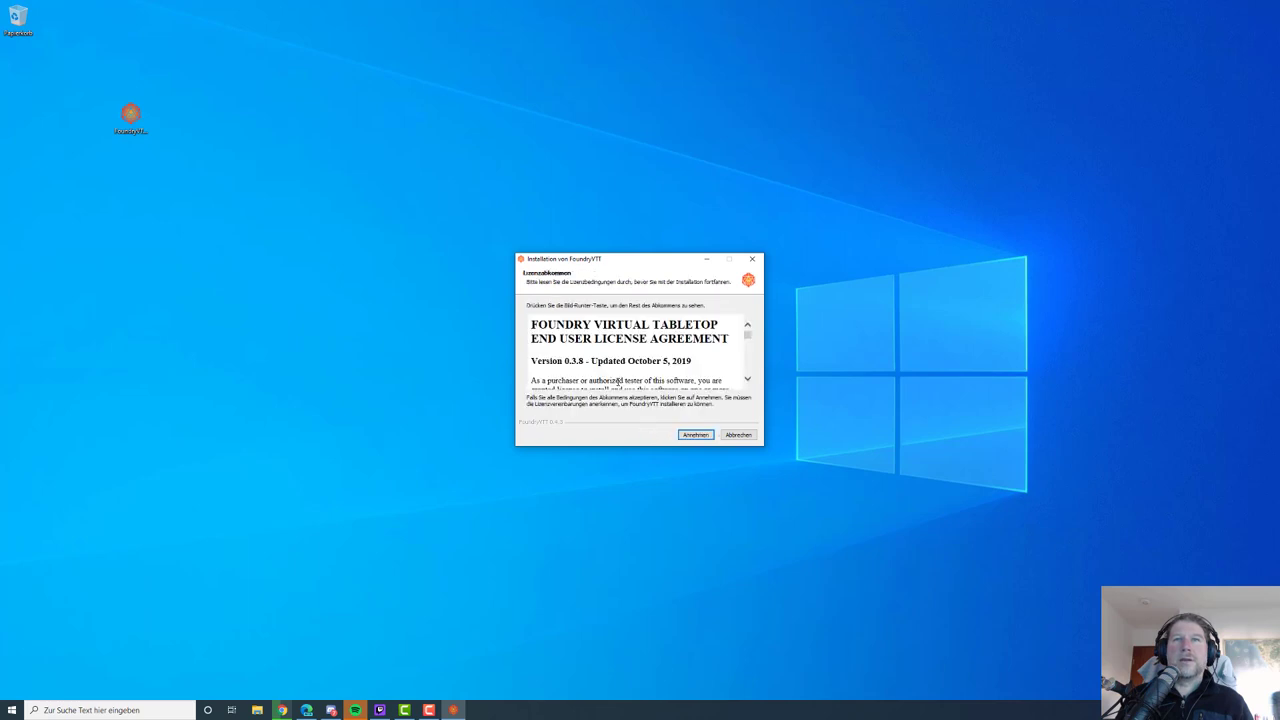
{"action": "left_click", "coordinate": [695, 434]}
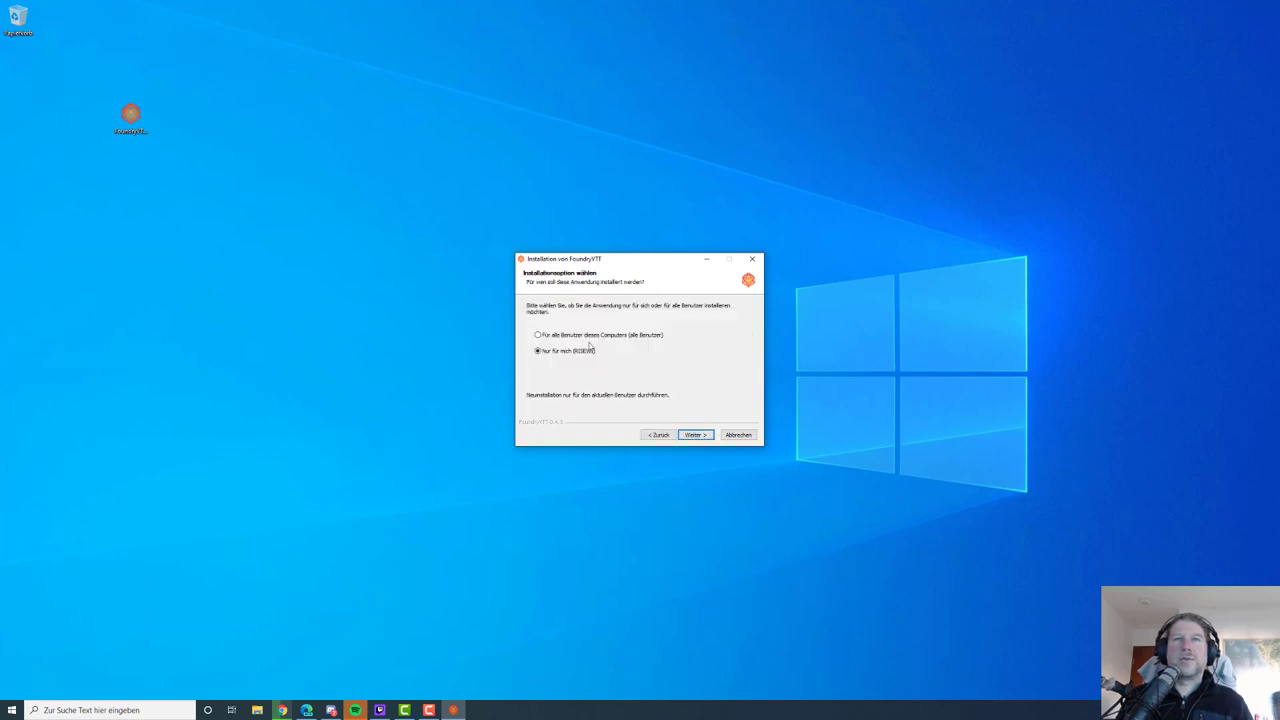
{"action": "left_click", "coordinate": [695, 435]}
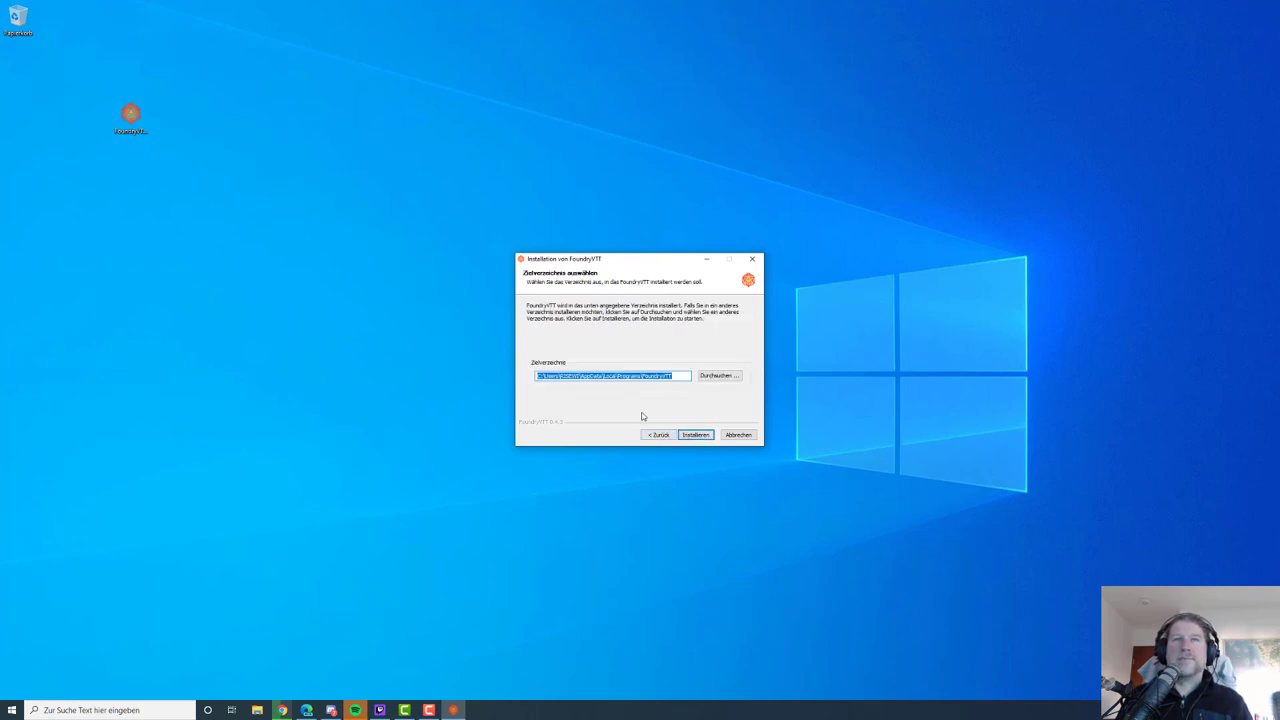
{"action": "left_click", "coordinate": [696, 435]}
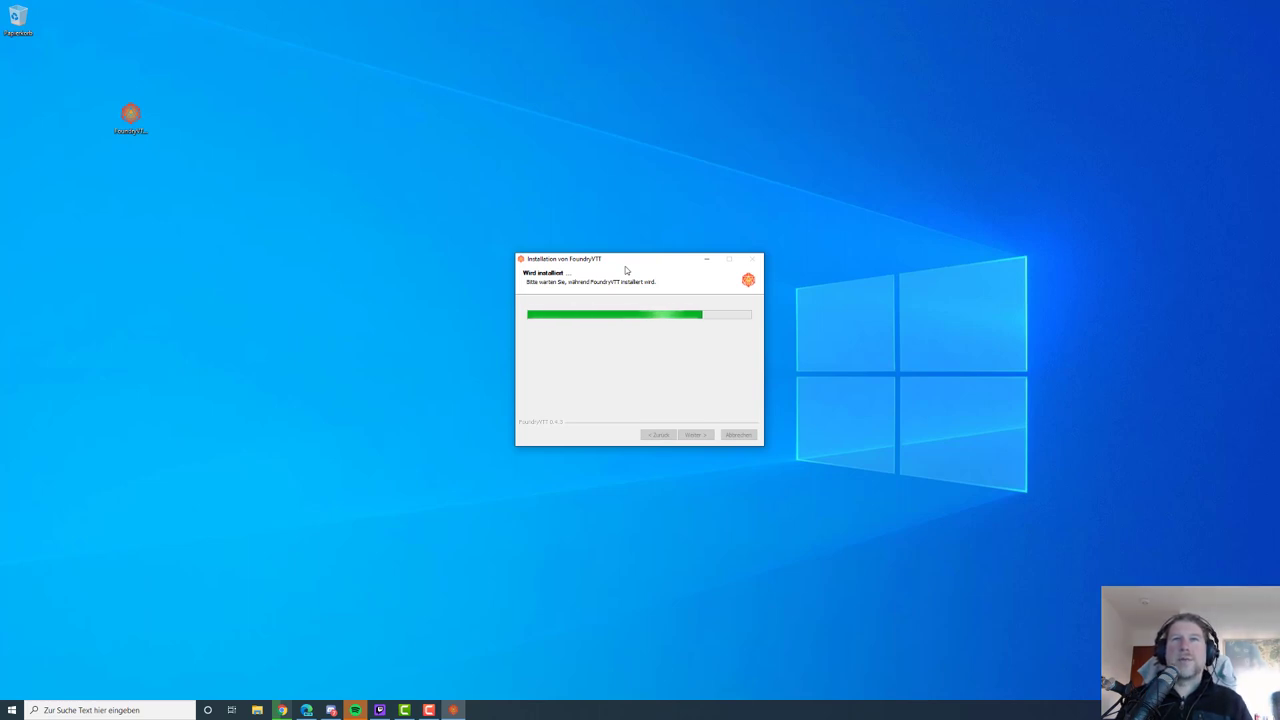
{"action": "left_click_drag", "start_coordinate": [617, 262], "coordinate": [711, 158]}
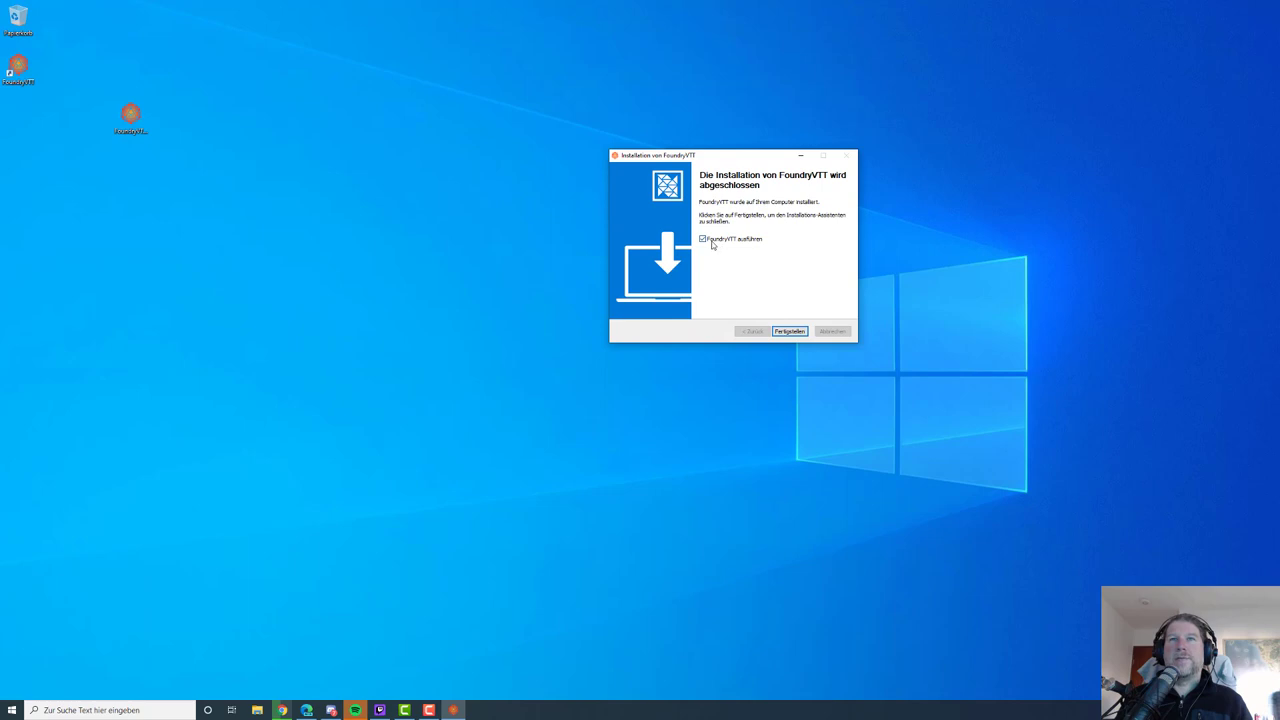
{"action": "left_click", "coordinate": [787, 331]}
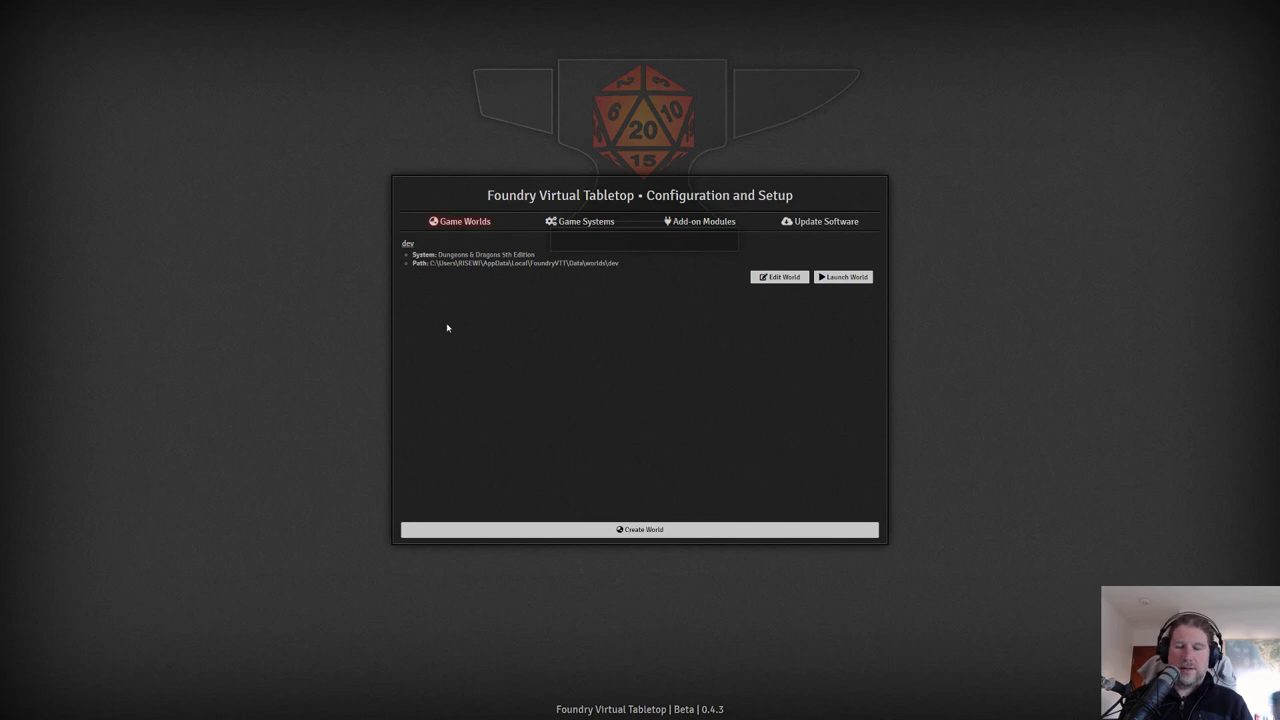
- Open and close the developer tools, then switch Foundry from fullscreen to a regular window
{"action": "key", "text": "F12"}
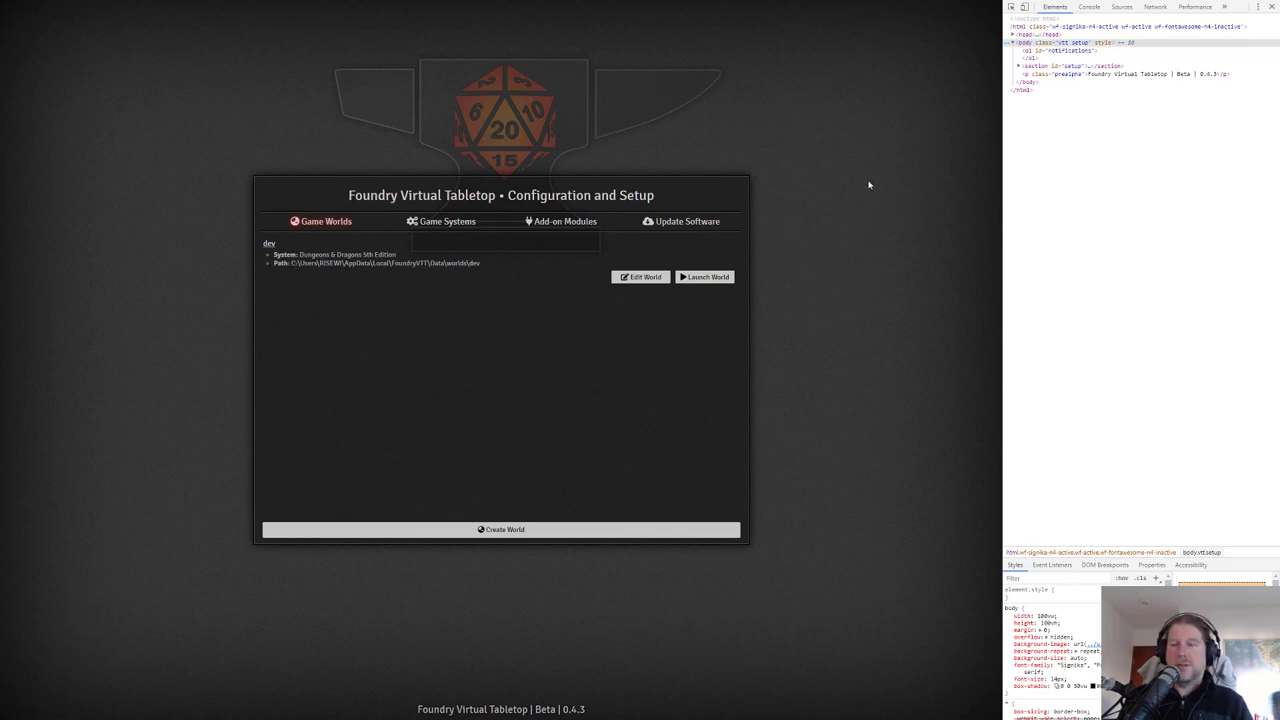
{"action": "key", "text": "F12"}
{"action": "key", "text": "F11"}
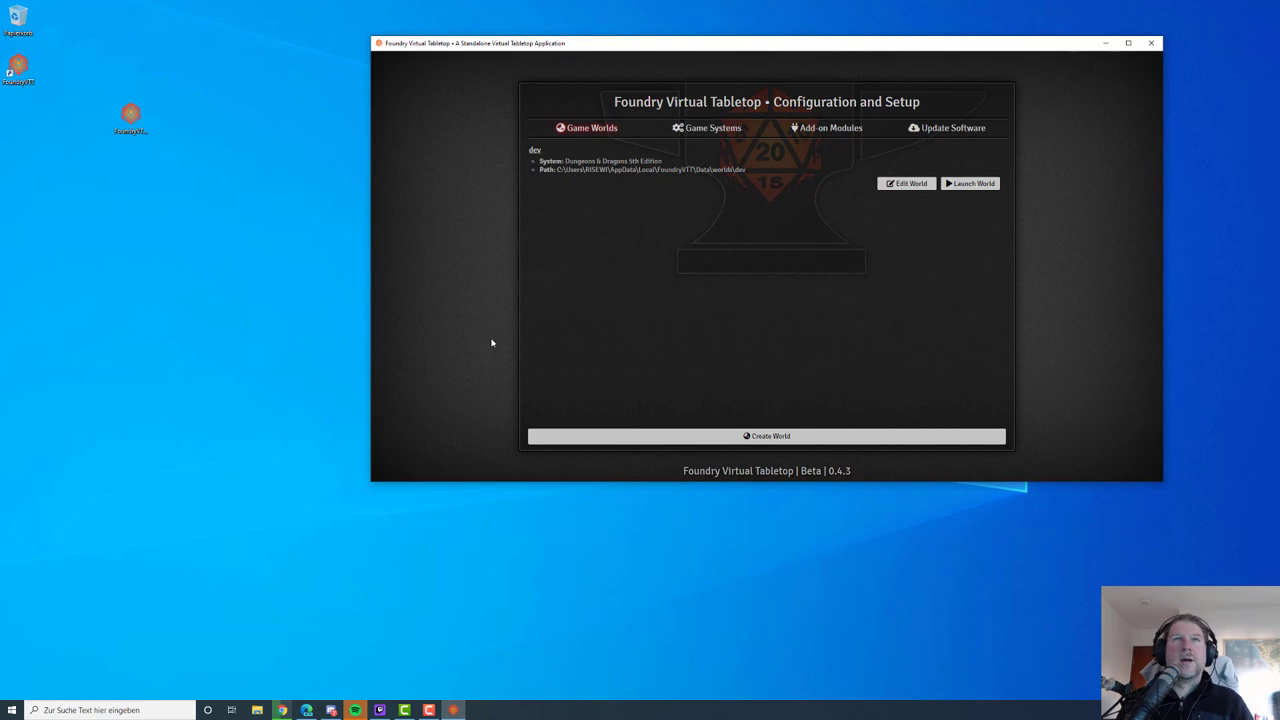
- Snap the Foundry documentation browser to the left half and the Foundry setup to the right
{"action": "left_click", "coordinate": [306, 710]}
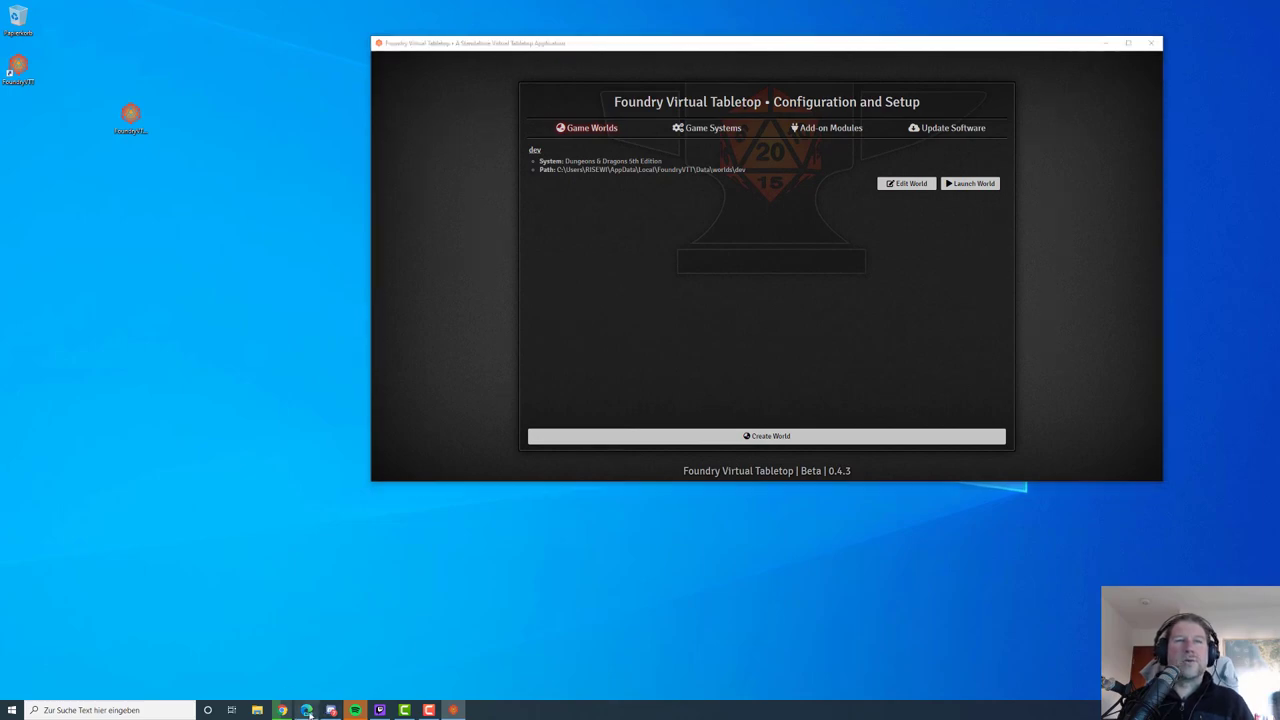
{"action": "left_click_drag", "start_coordinate": [213, 157], "coordinate": [0, 90]}
{"action": "left_click", "coordinate": [800, 170]}
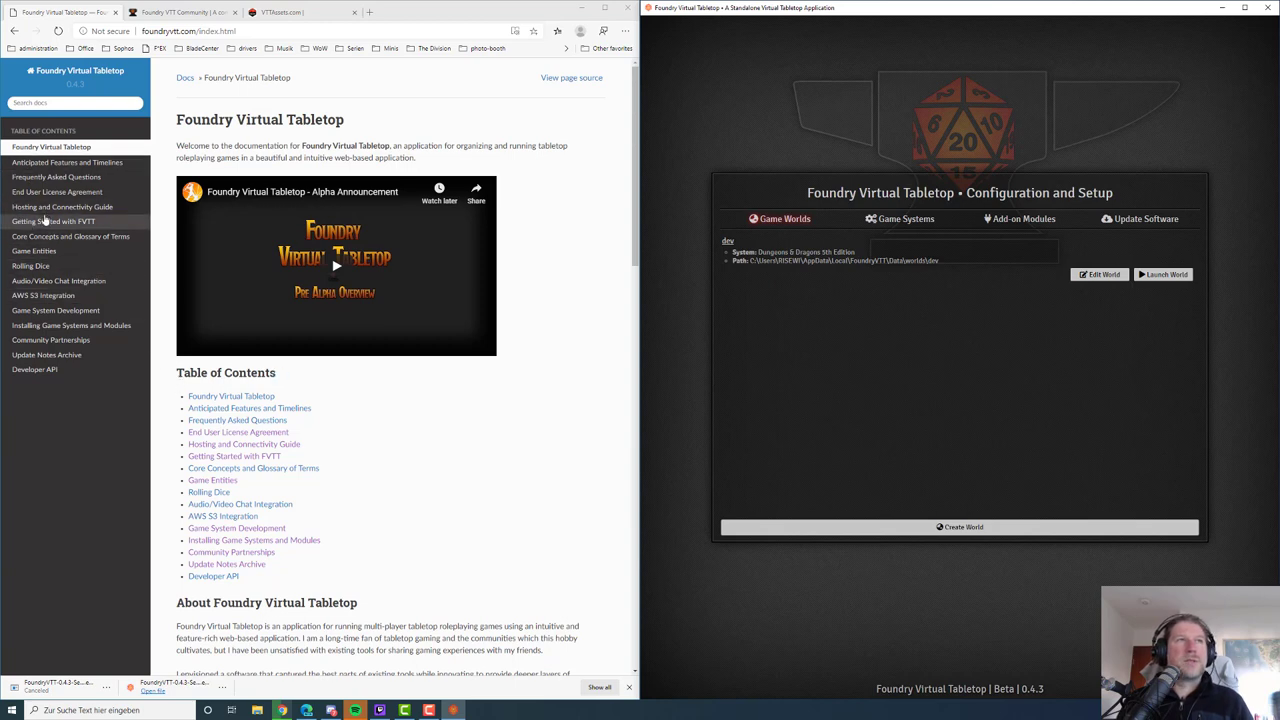
- Open the Hosting and Connectivity Guide at its 'Where Do I Put My Data?' section
{"action": "left_click", "coordinate": [37, 207]}
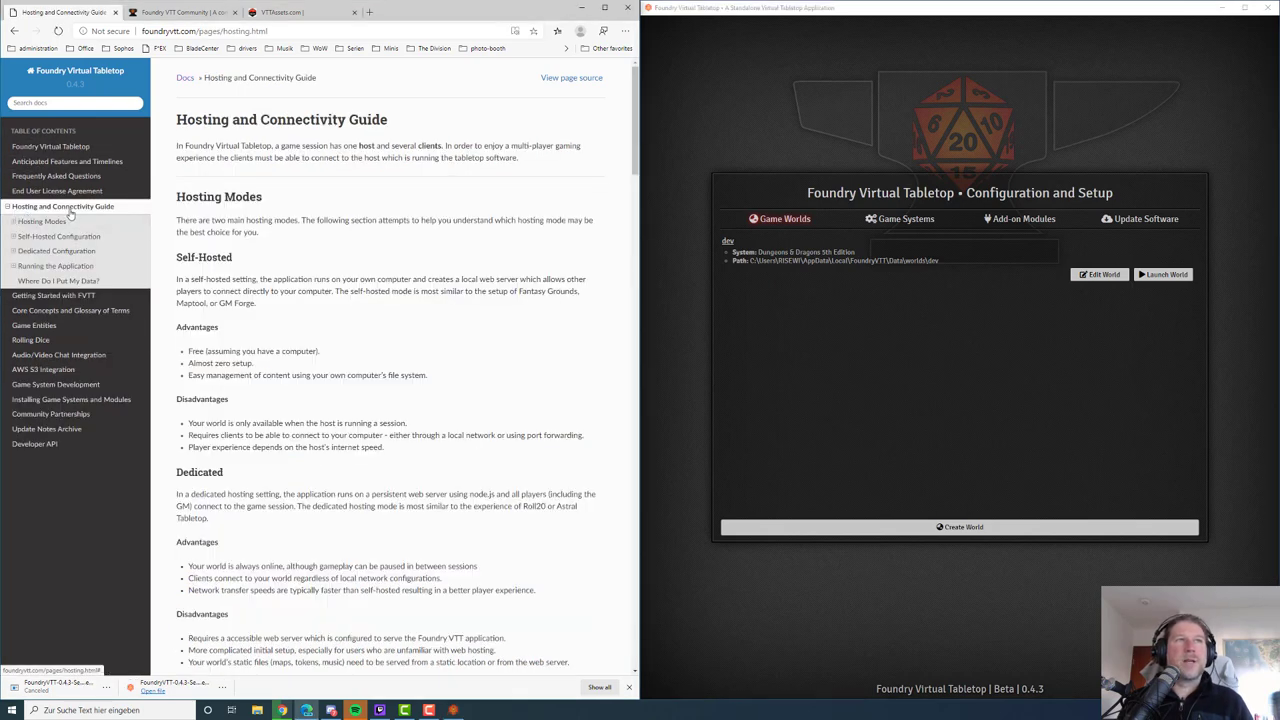
{"action": "left_click", "coordinate": [55, 284]}
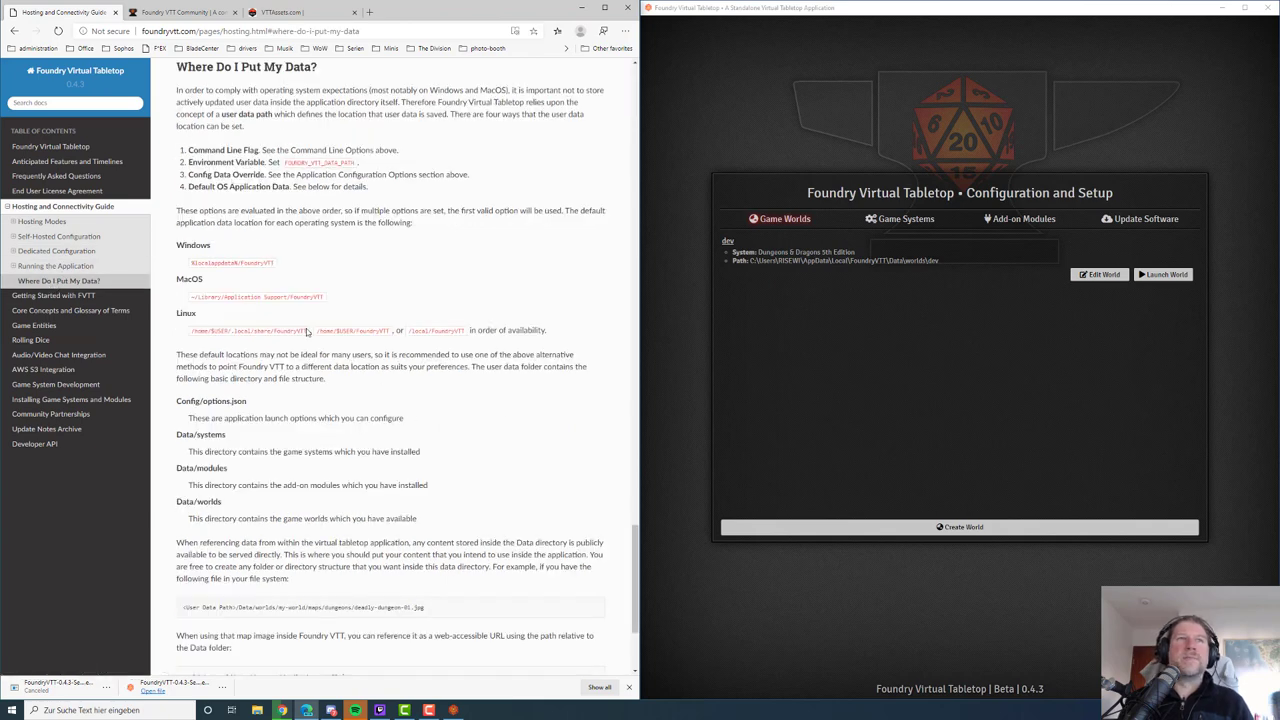
{"action": "left_click_drag", "start_coordinate": [238, 162], "coordinate": [284, 163]}
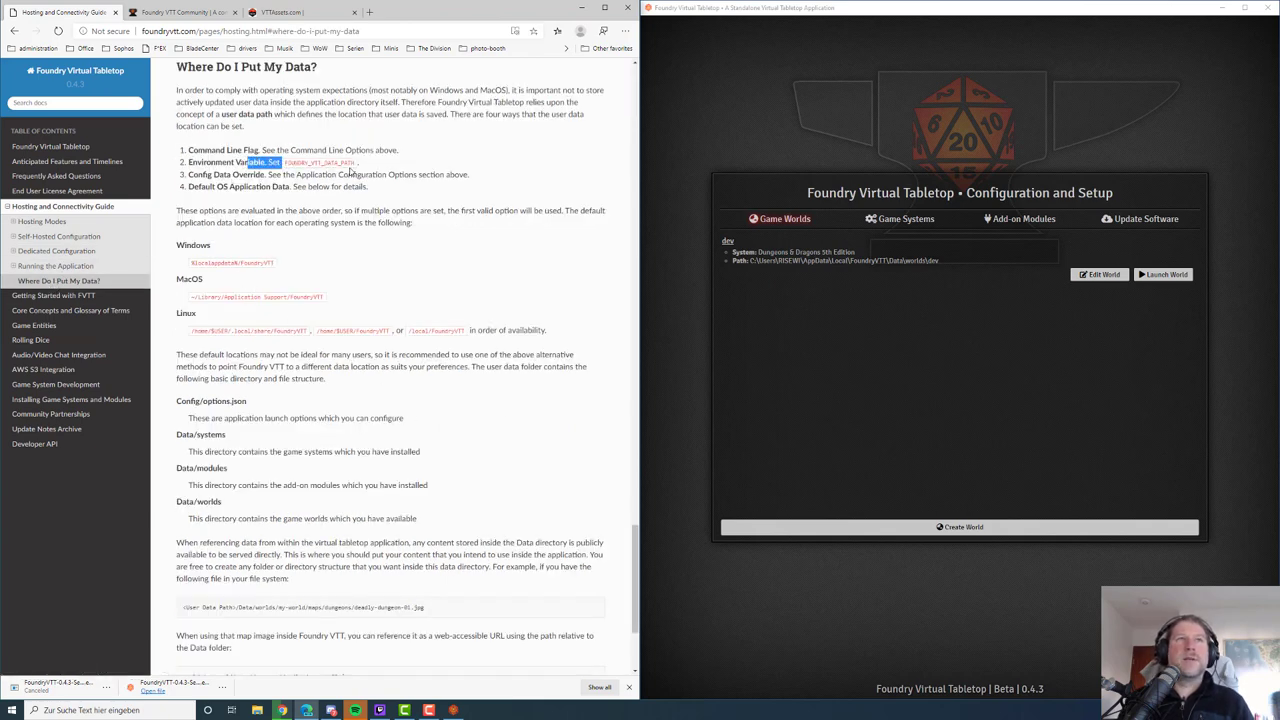
{"action": "double_click", "coordinate": [320, 162]}
{"action": "left_click", "coordinate": [336, 249]}
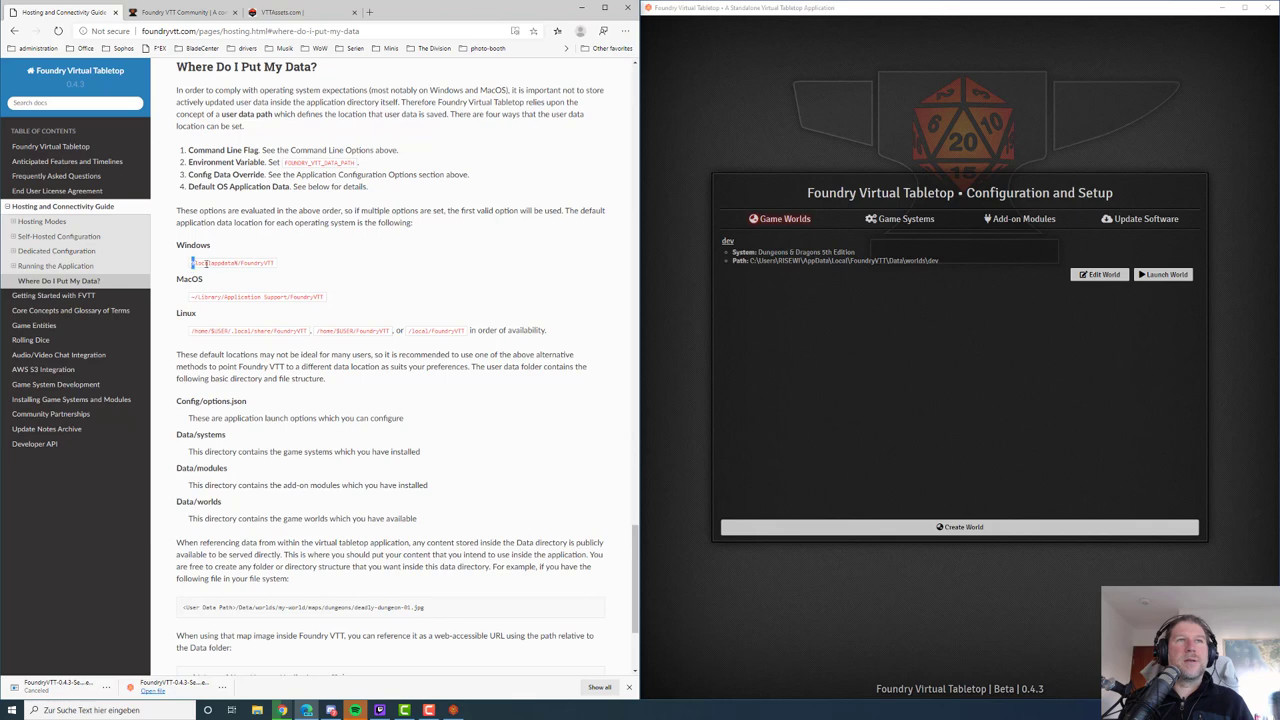
- Copy the Windows data path %localappdata%/FoundryVTT and open a new File Explorer window
{"action": "left_click_drag", "start_coordinate": [192, 262], "coordinate": [270, 262]}
{"action": "left_click", "coordinate": [305, 264]}
{"action": "mouse_move", "coordinate": [192, 262]}
{"action": "left_mouse_down"}
{"action": "mouse_move", "coordinate": [237, 263]}
{"action": "mouse_move", "coordinate": [191, 263]}
{"action": "left_mouse_up"}
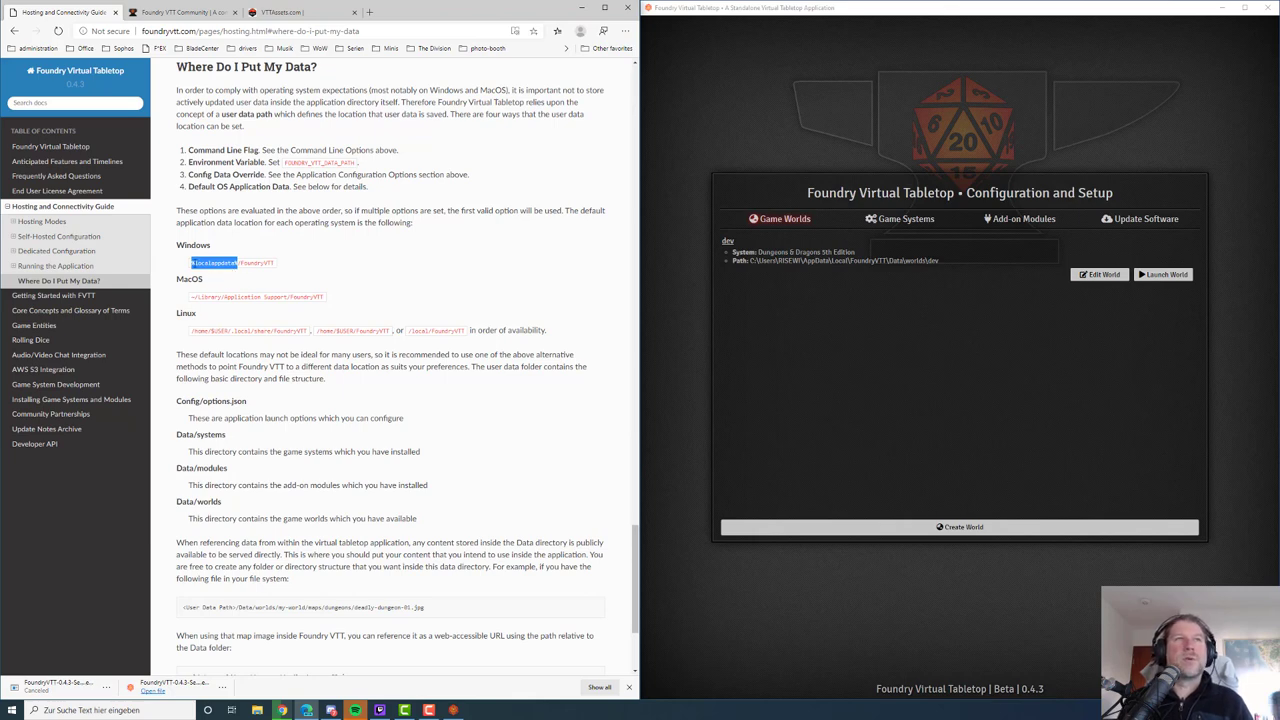
{"action": "left_click", "coordinate": [193, 262]}
{"action": "left_click_drag", "start_coordinate": [193, 262], "coordinate": [280, 268]}
{"action": "key", "text": "ctrl+c"}
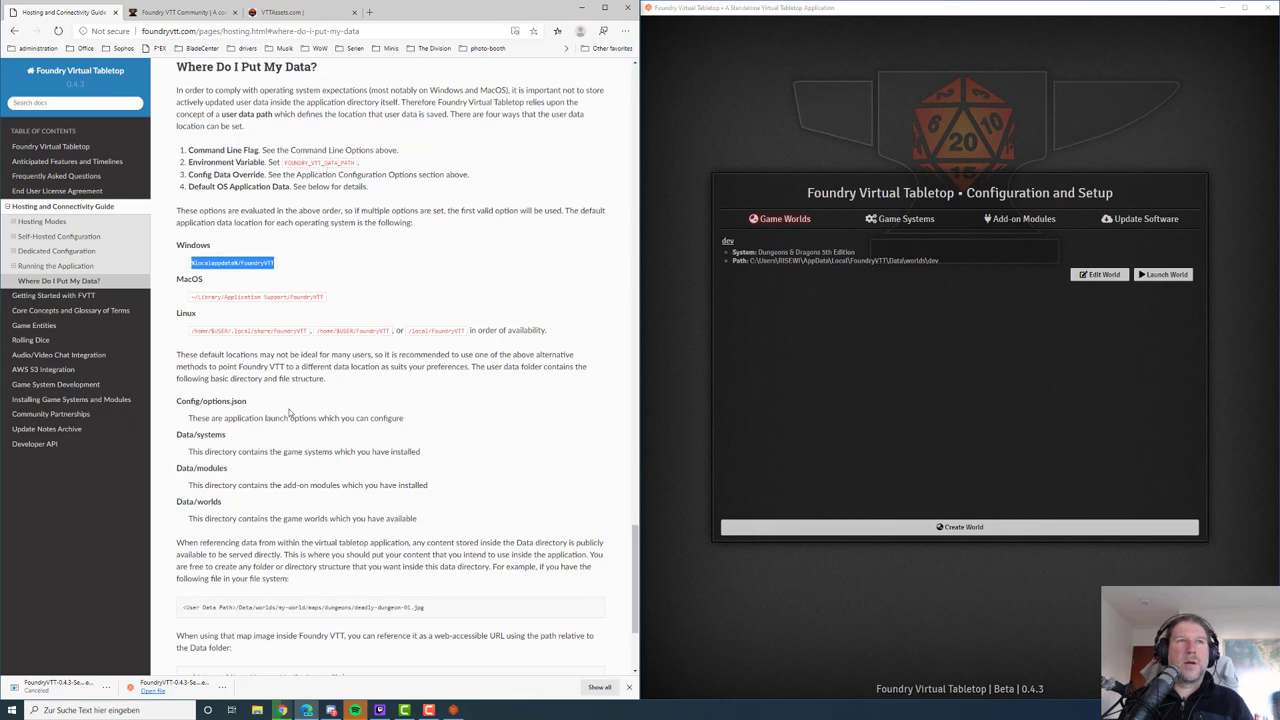
{"action": "right_click", "coordinate": [257, 710]}
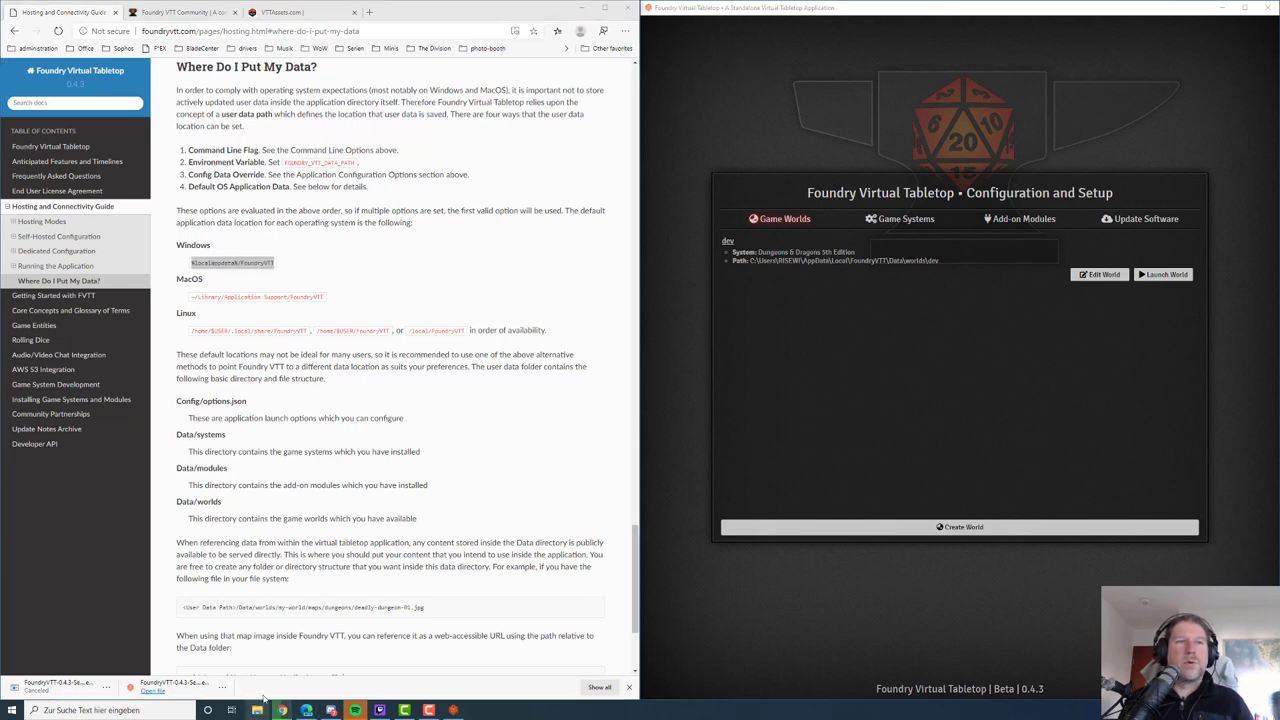
{"action": "left_click", "coordinate": [238, 672]}
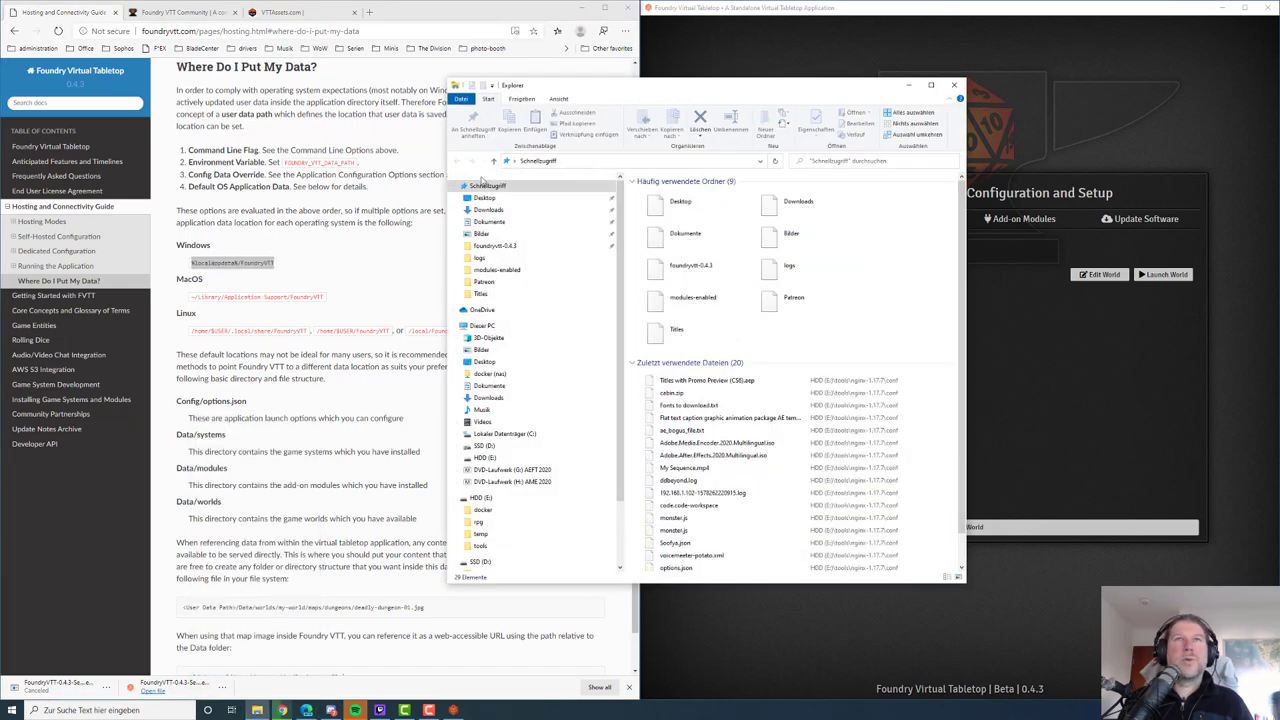
- Go to the pasted %localappdata%/FoundryVTT folder in File Explorer and move the window left
{"action": "left_click", "coordinate": [597, 163]}
{"action": "key", "text": "ctrl+v"}
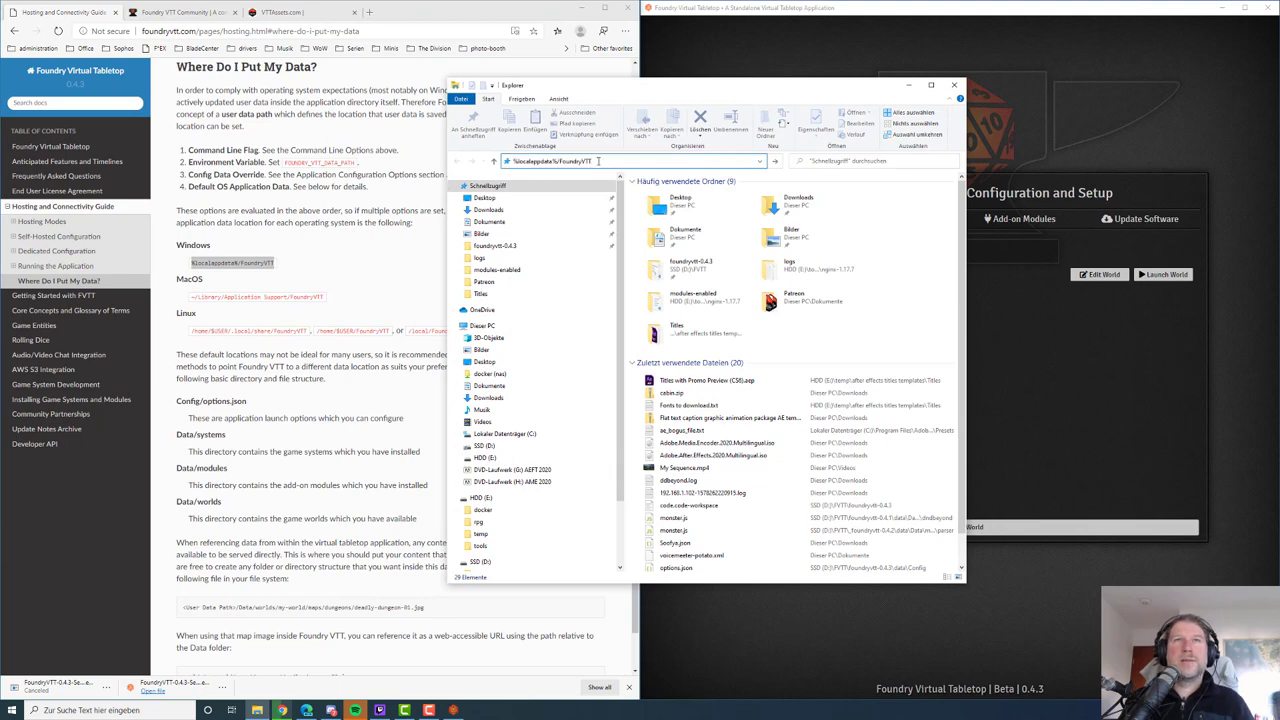
{"action": "key", "text": "Return"}
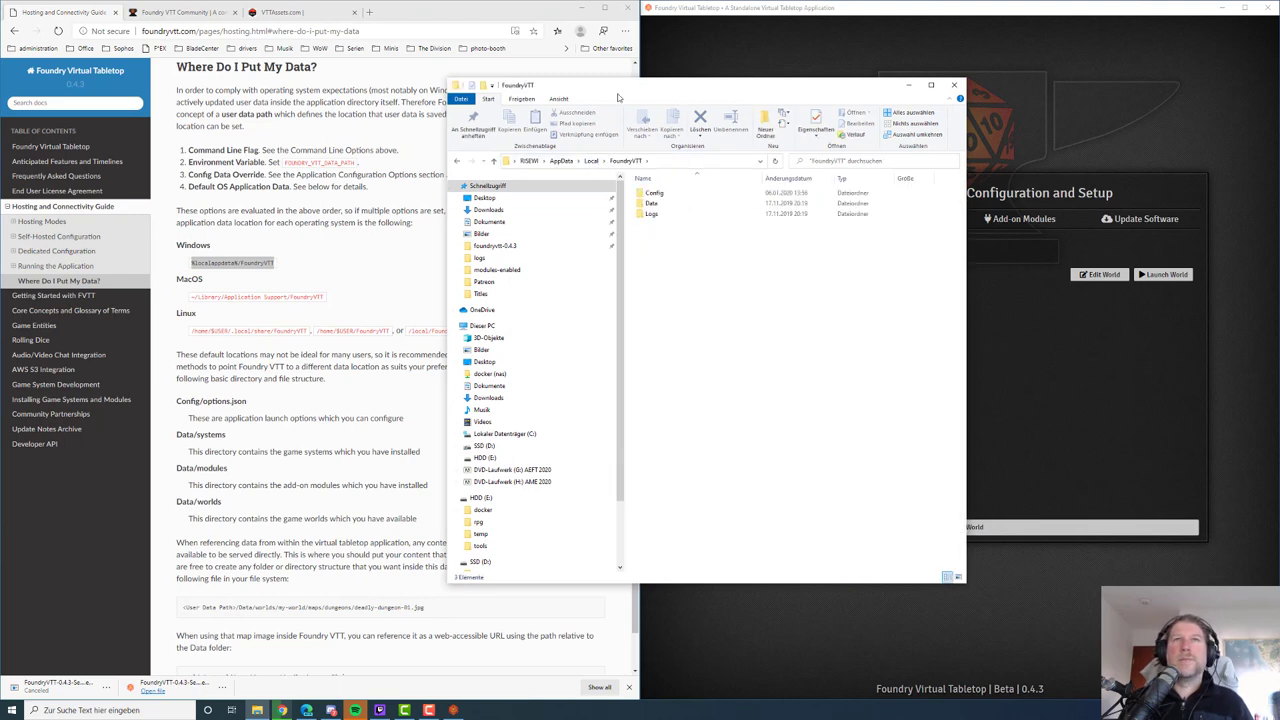
{"action": "left_click_drag", "start_coordinate": [645, 95], "coordinate": [535, 104]}
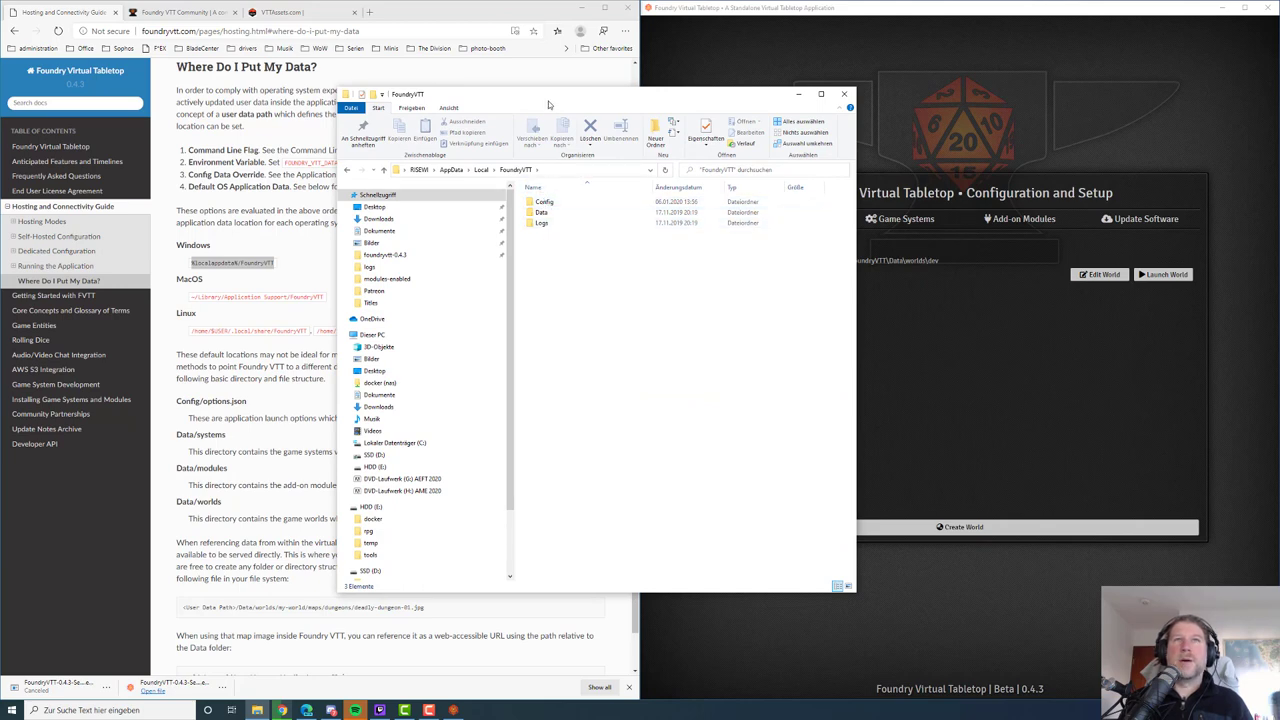
{"action": "left_click_drag", "start_coordinate": [549, 96], "coordinate": [509, 100]}
- Look through the Config folder, then the Data folder's modules and systems folders
{"action": "double_click", "coordinate": [504, 207]}
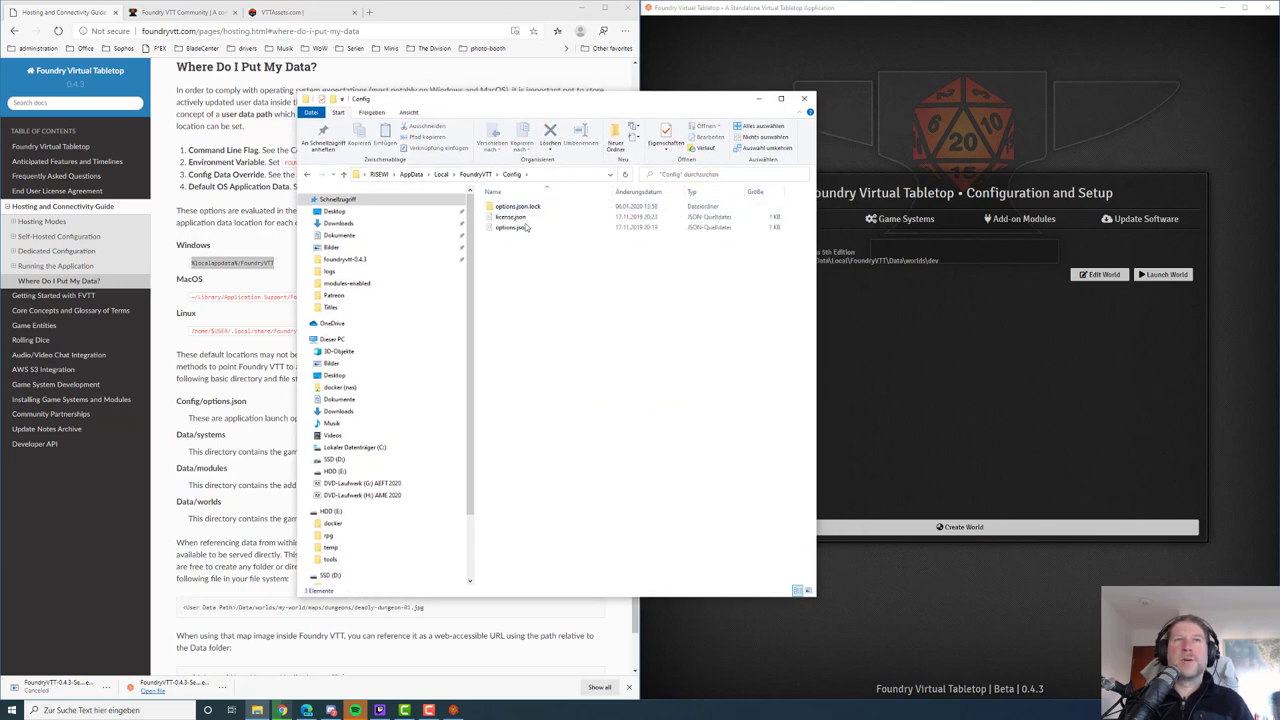
{"action": "key", "text": "BackSpace"}
{"action": "double_click", "coordinate": [505, 218]}
{"action": "double_click", "coordinate": [507, 207]}
{"action": "key", "text": "BackSpace"}
{"action": "double_click", "coordinate": [508, 217]}
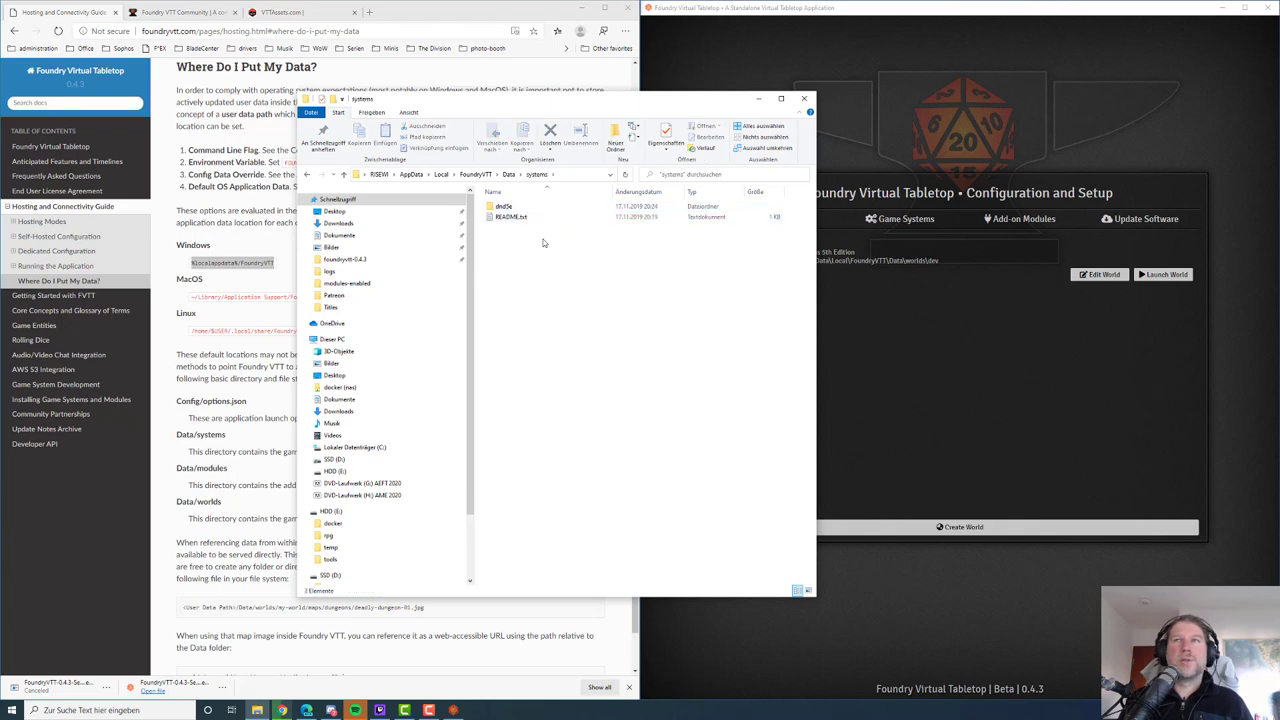
{"action": "left_click_drag", "start_coordinate": [563, 104], "coordinate": [517, 110]}
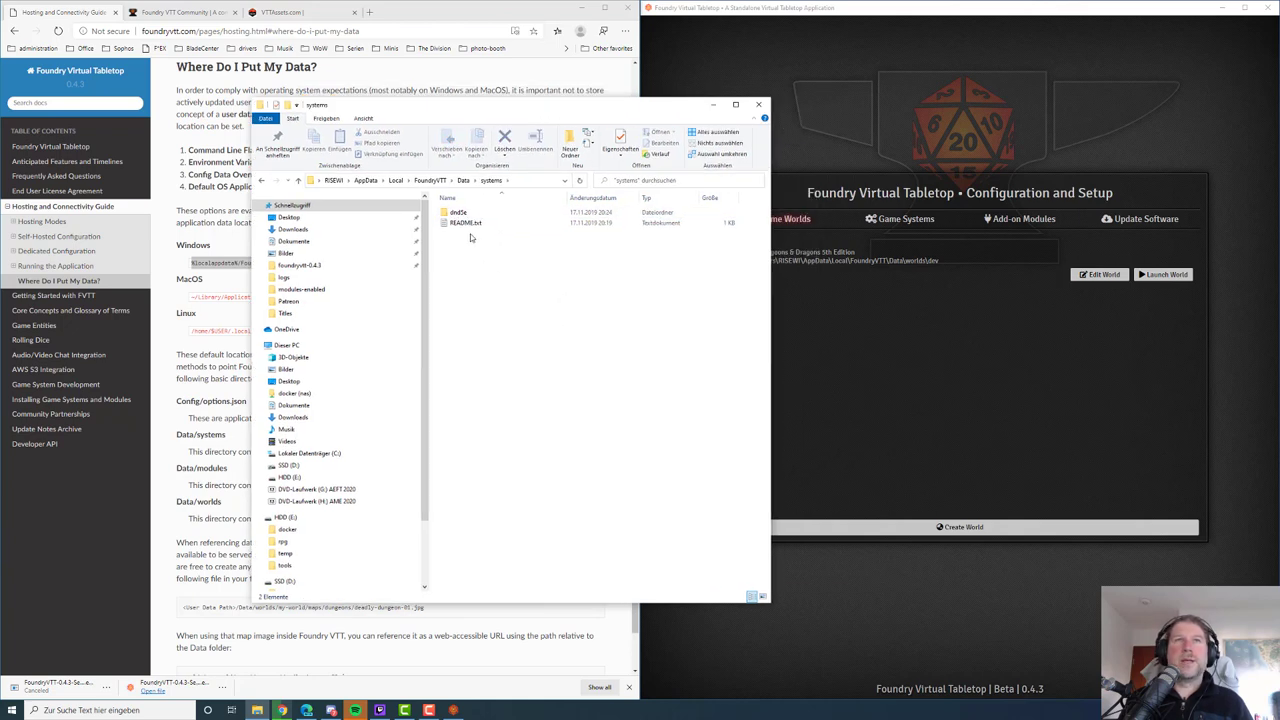
- Check the worlds folder, then return to Data\systems showing dnd5e and README.txt
{"action": "left_click", "coordinate": [463, 181]}
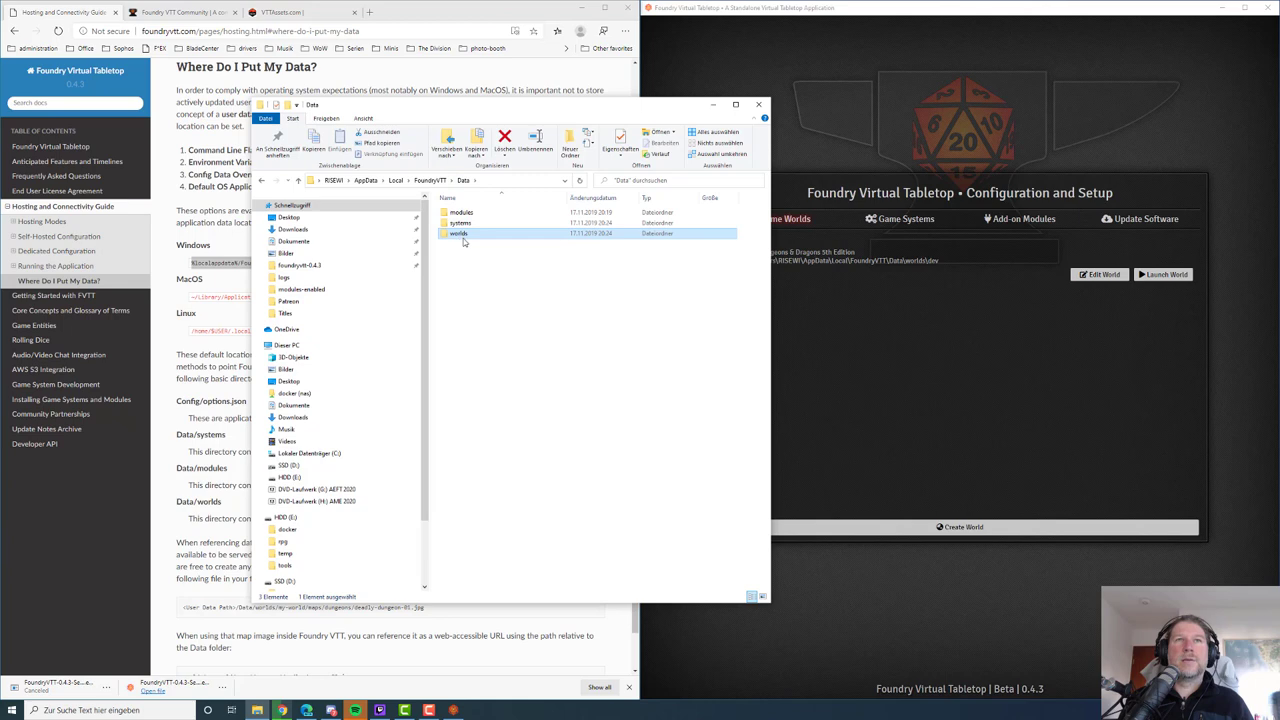
{"action": "double_click", "coordinate": [460, 234]}
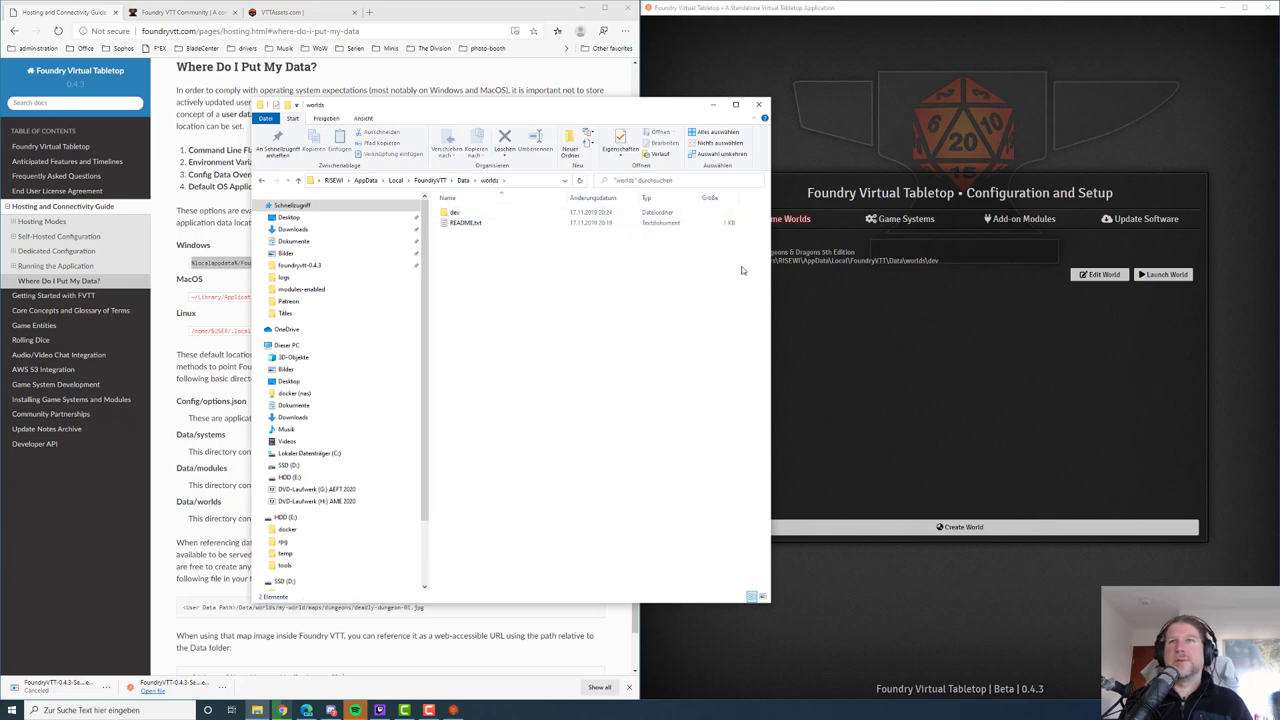
{"action": "left_click", "coordinate": [463, 181]}
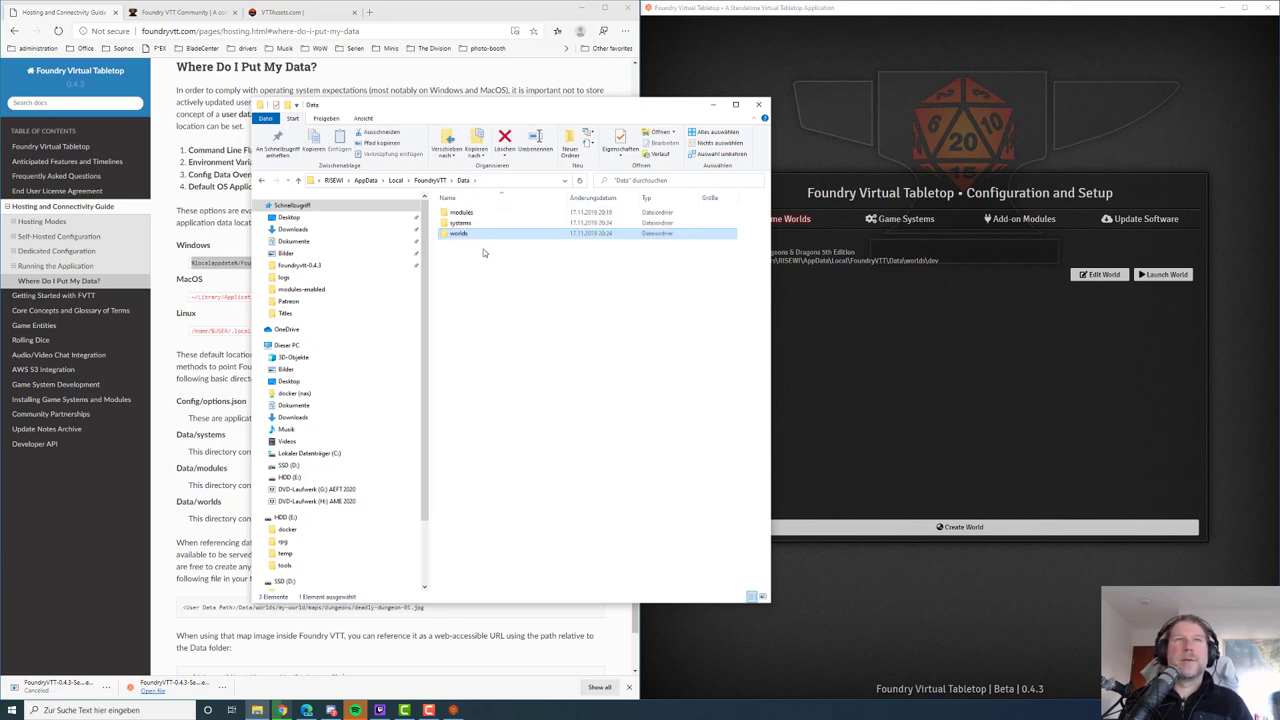
{"action": "left_click_drag", "start_coordinate": [486, 106], "coordinate": [557, 110]}
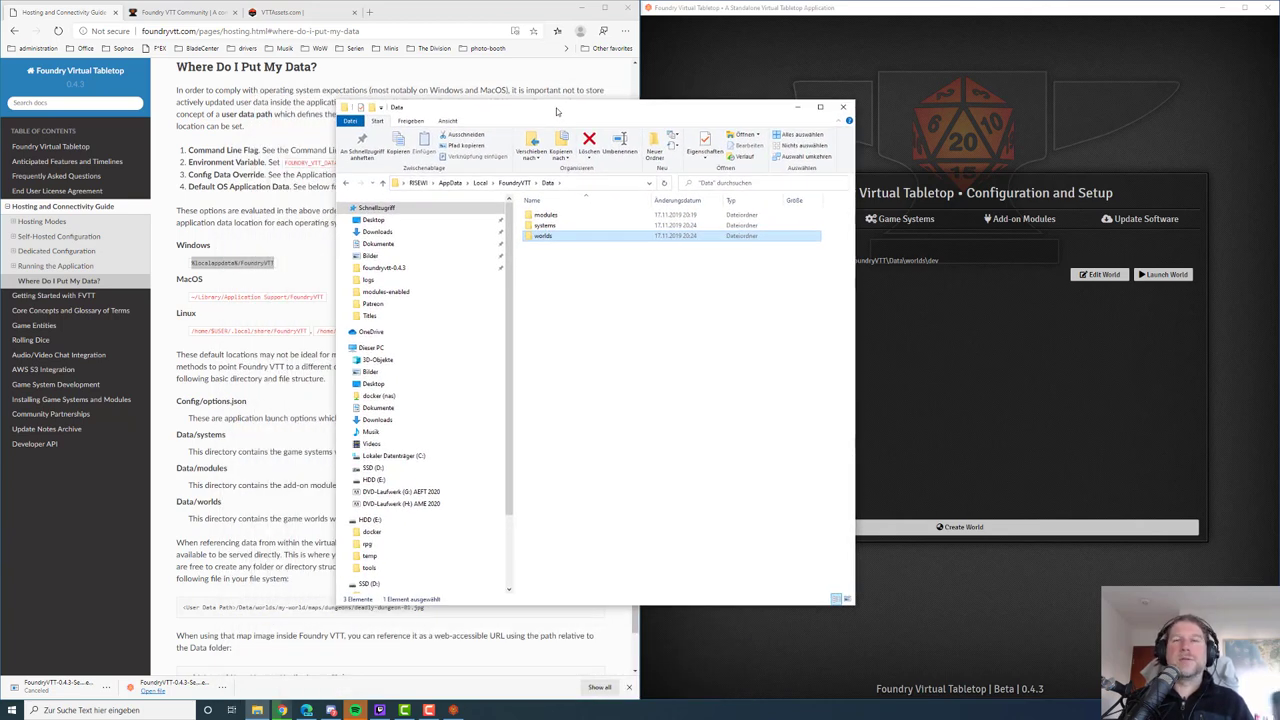
{"action": "left_click_drag", "start_coordinate": [557, 110], "coordinate": [491, 115]}
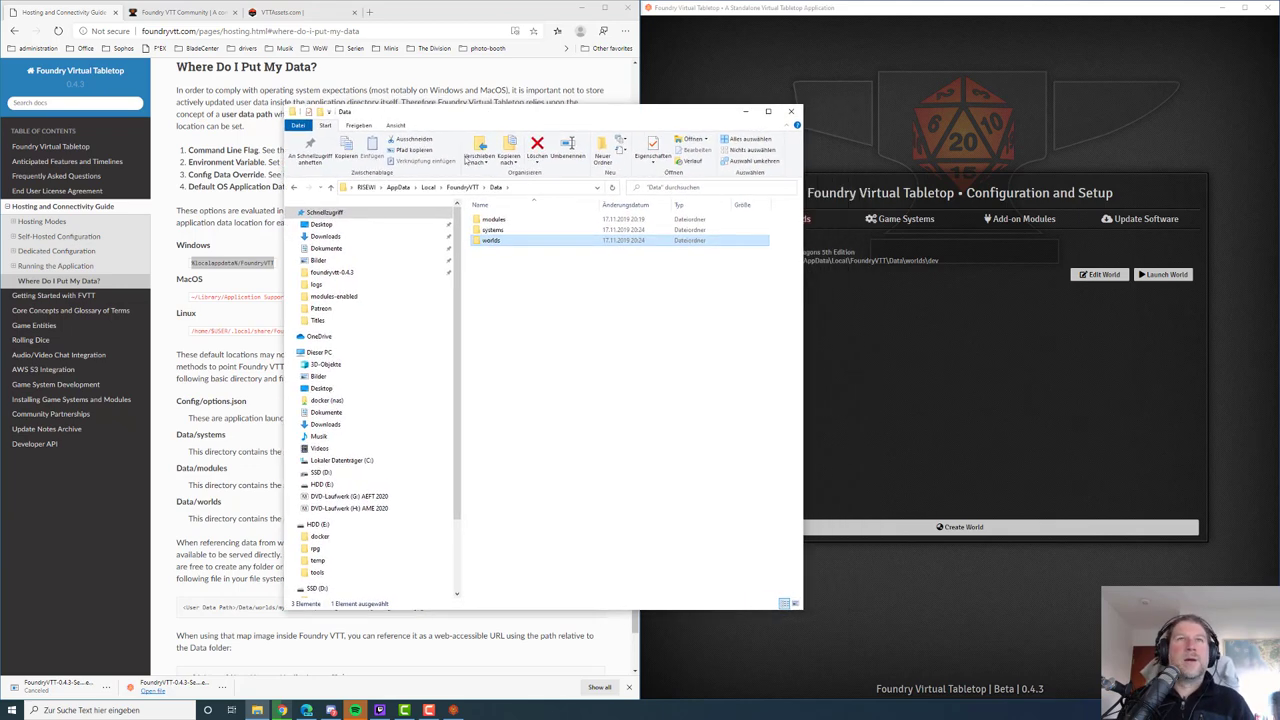
{"action": "double_click", "coordinate": [491, 229]}
{"action": "left_click", "coordinate": [496, 187]}
{"action": "double_click", "coordinate": [493, 230]}
- Close Foundry VTT and delete the dnd5e folder from Data\systems
{"action": "left_click", "coordinate": [1206, 30]}
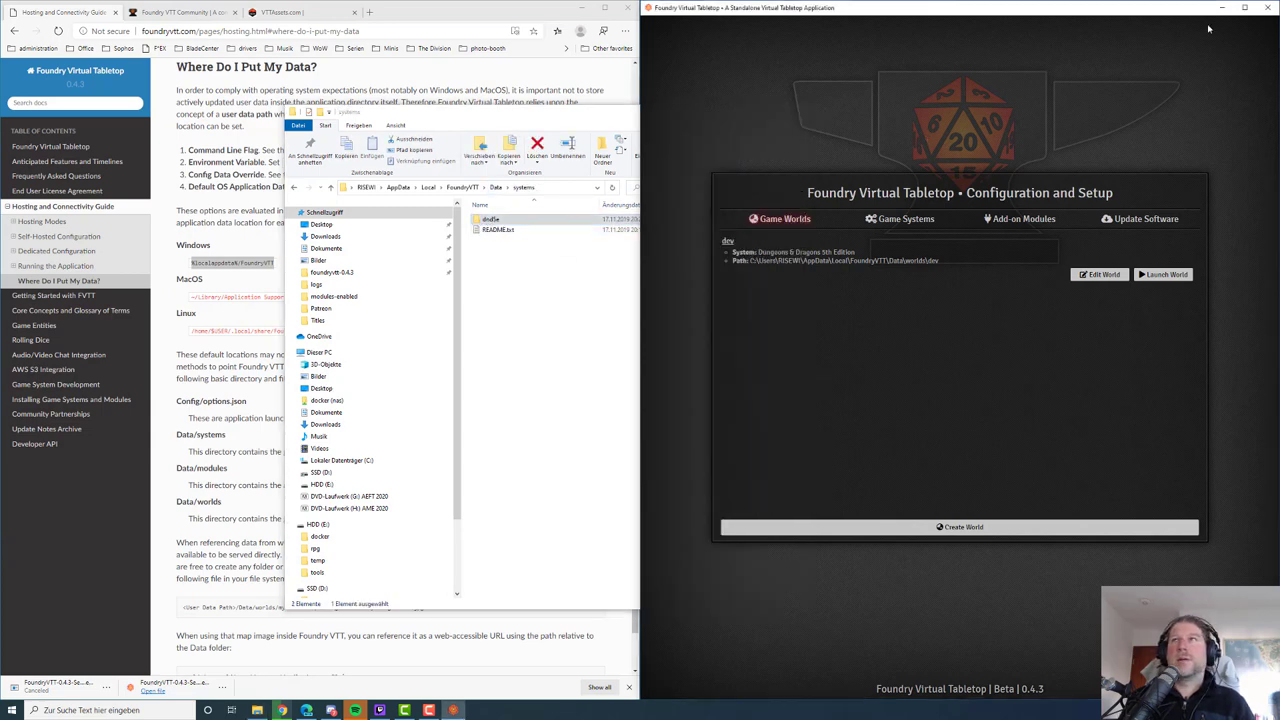
{"action": "left_click", "coordinate": [1267, 7]}
{"action": "left_click", "coordinate": [489, 219]}
{"action": "key", "text": "Delete"}
{"action": "key", "text": "Return"}
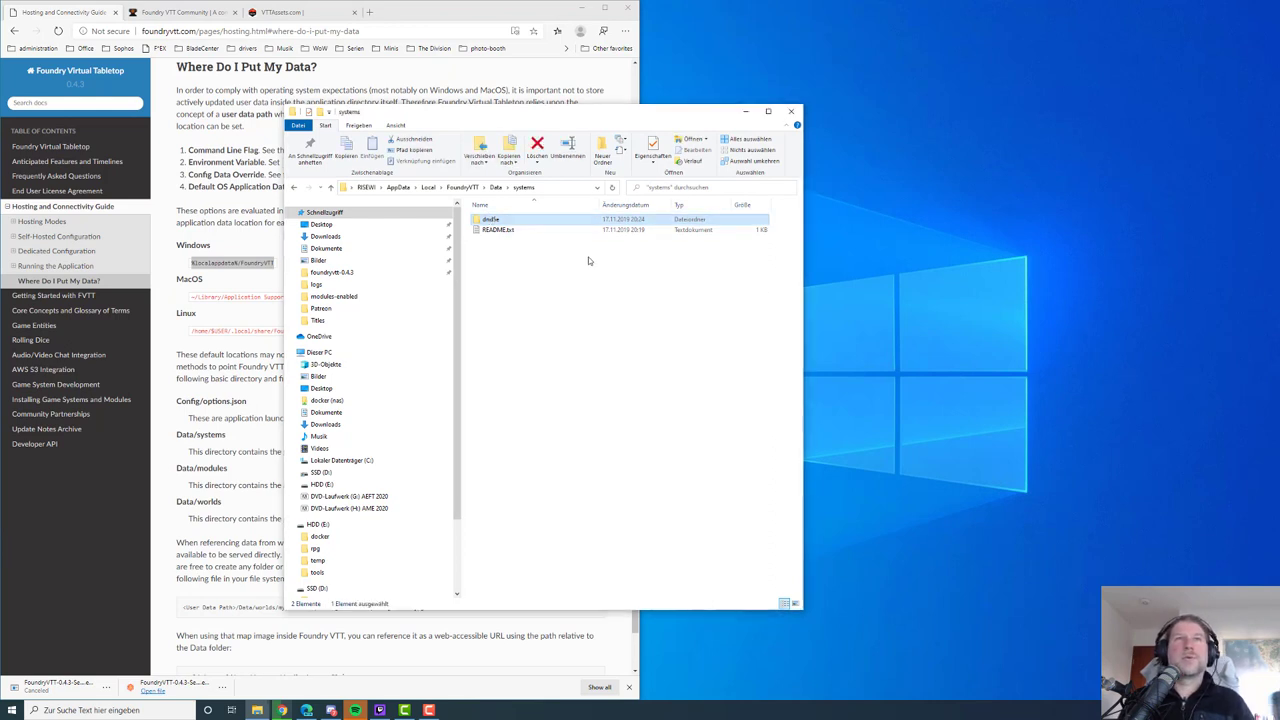
- Delete the dev world folder from Data\worlds
{"action": "left_click", "coordinate": [495, 187]}
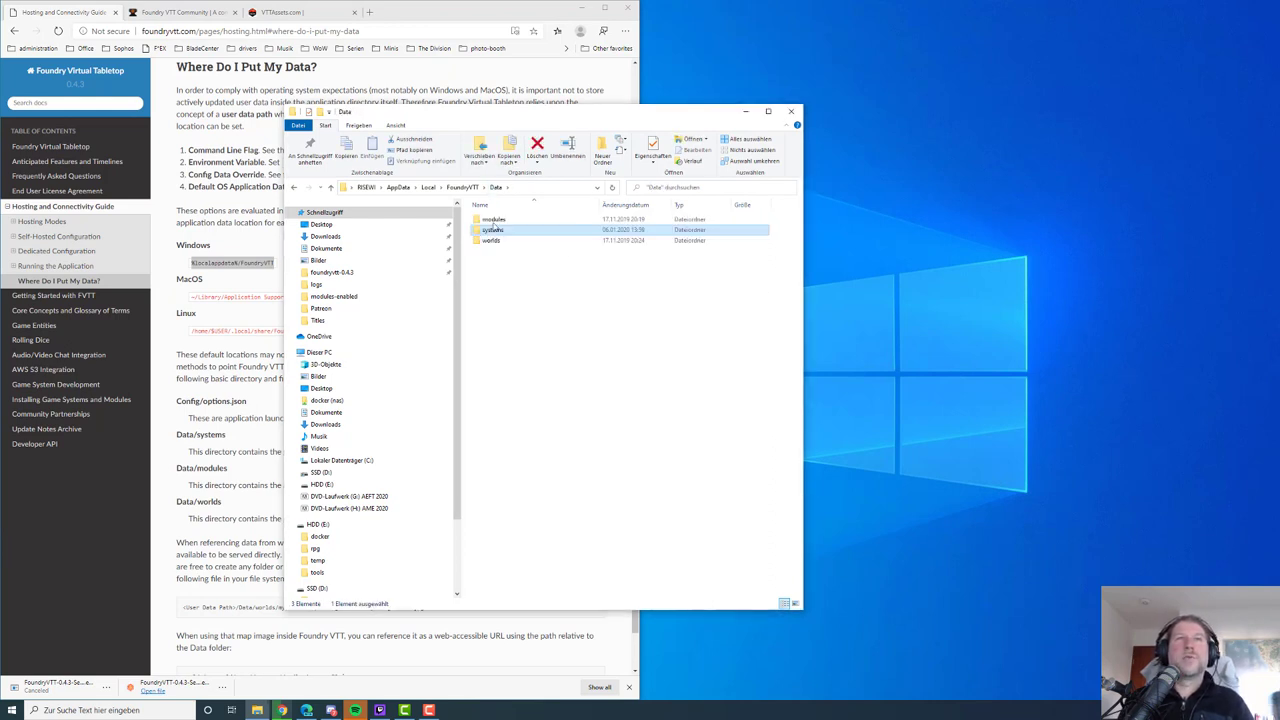
{"action": "double_click", "coordinate": [492, 241]}
{"action": "left_click", "coordinate": [488, 220]}
{"action": "key", "text": "Delete"}
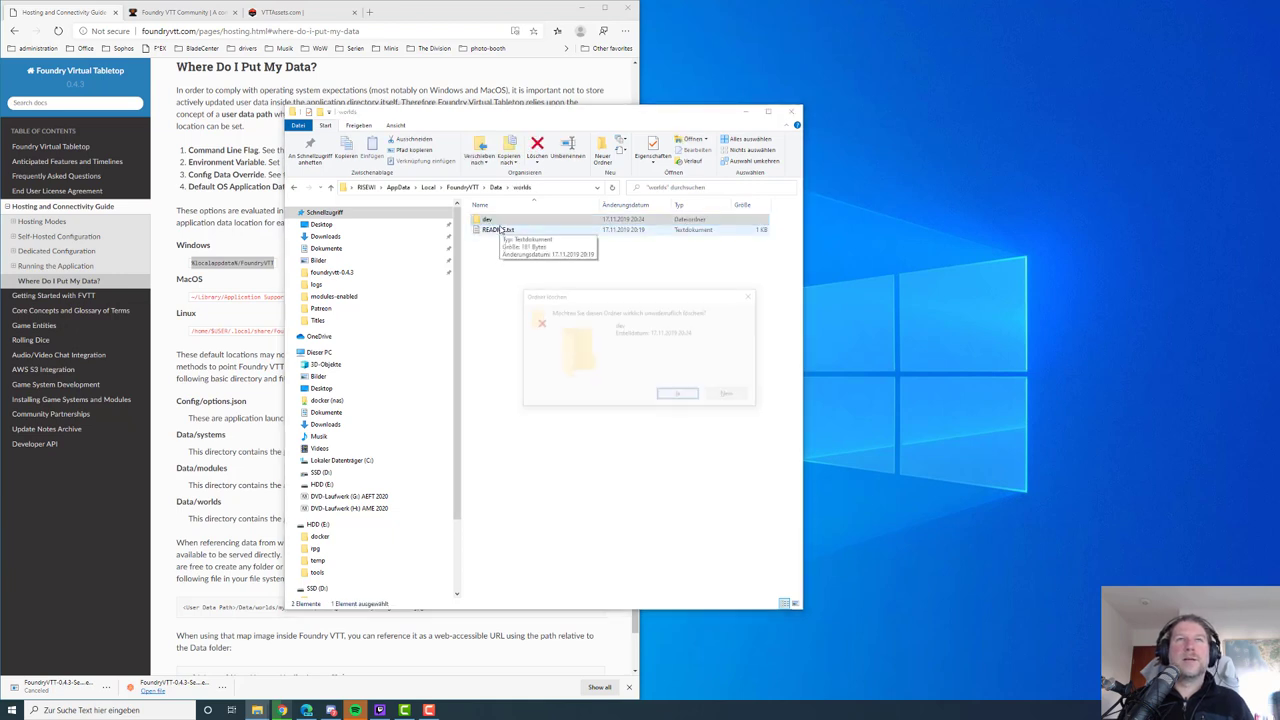
{"action": "key", "text": "Return"}
- Relaunch Foundry VTT windowed from the desktop and arrange it beside the browser
{"action": "left_click", "coordinate": [495, 187]}
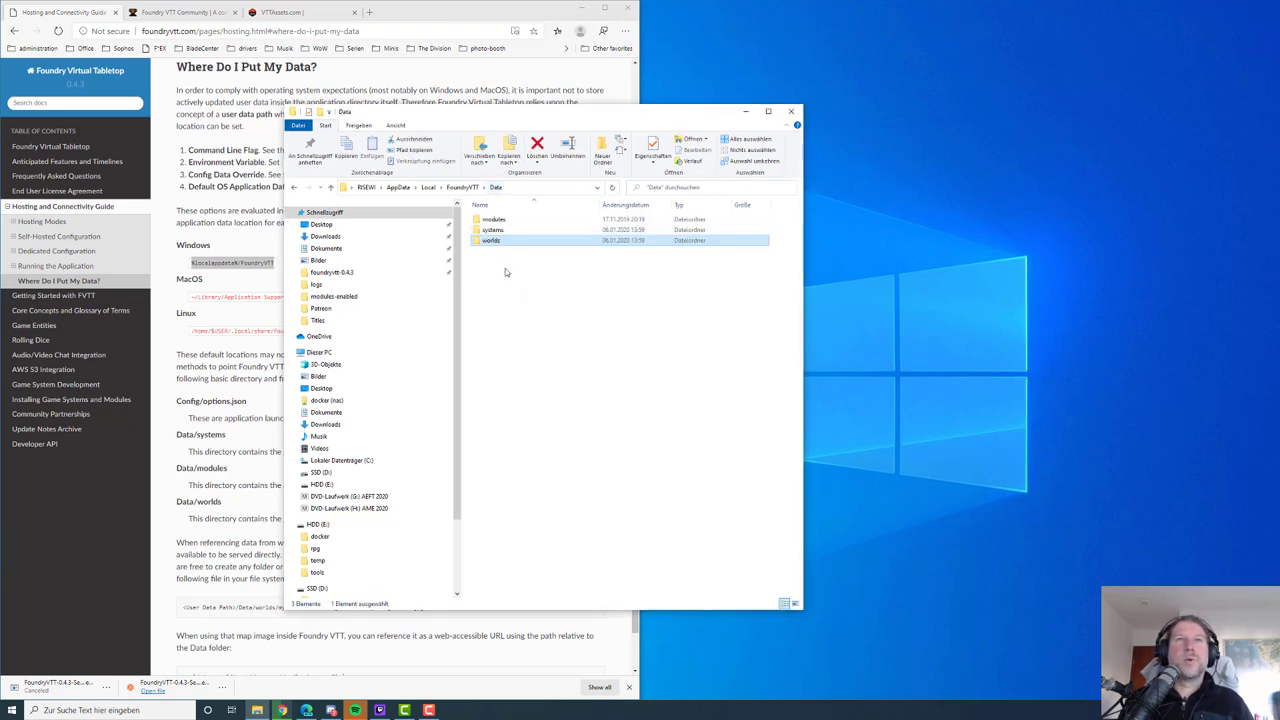
{"action": "left_click", "coordinate": [396, 18]}
{"action": "key", "text": "super+Right"}
{"action": "double_click", "coordinate": [18, 68]}
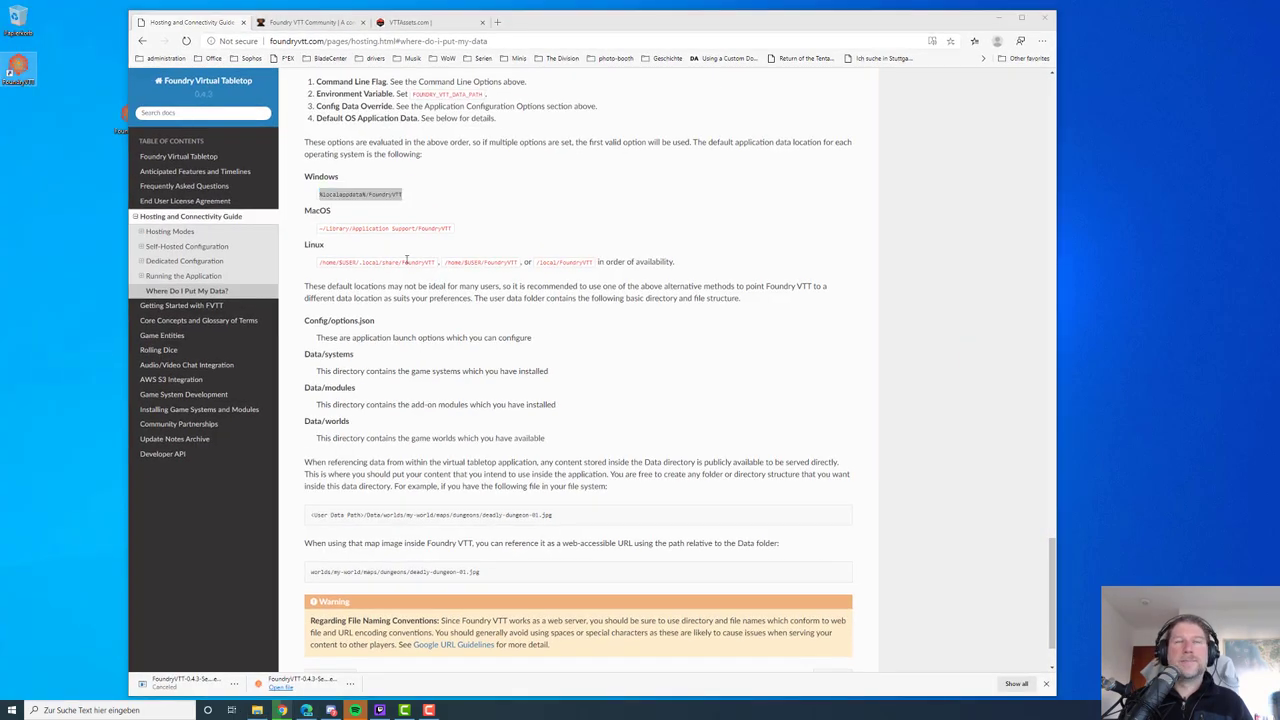
{"action": "key", "text": "F11"}
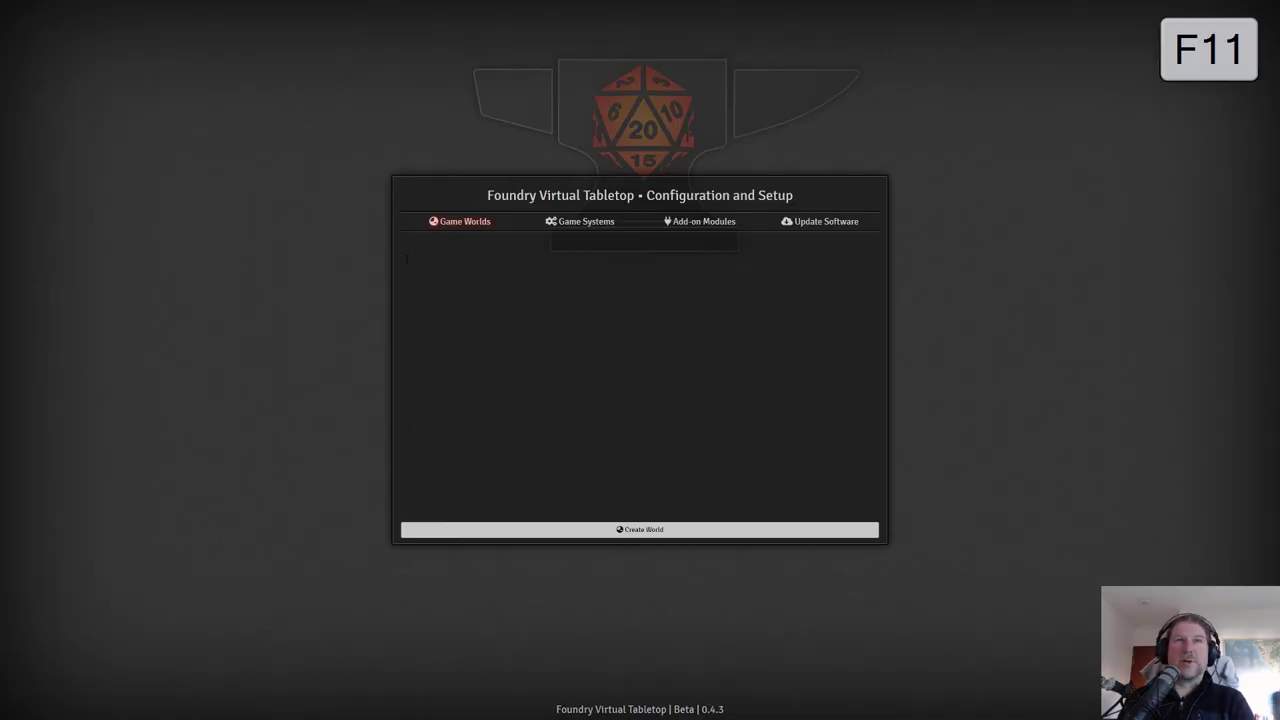
{"action": "left_click_drag", "start_coordinate": [425, 141], "coordinate": [629, 141]}
{"action": "left_click_drag", "start_coordinate": [590, 18], "coordinate": [462, 26]}
- Confirm Foundry's worlds, systems, modules and update tabs are empty, then bring up the FVTT Community site
{"action": "left_click", "coordinate": [1022, 138]}
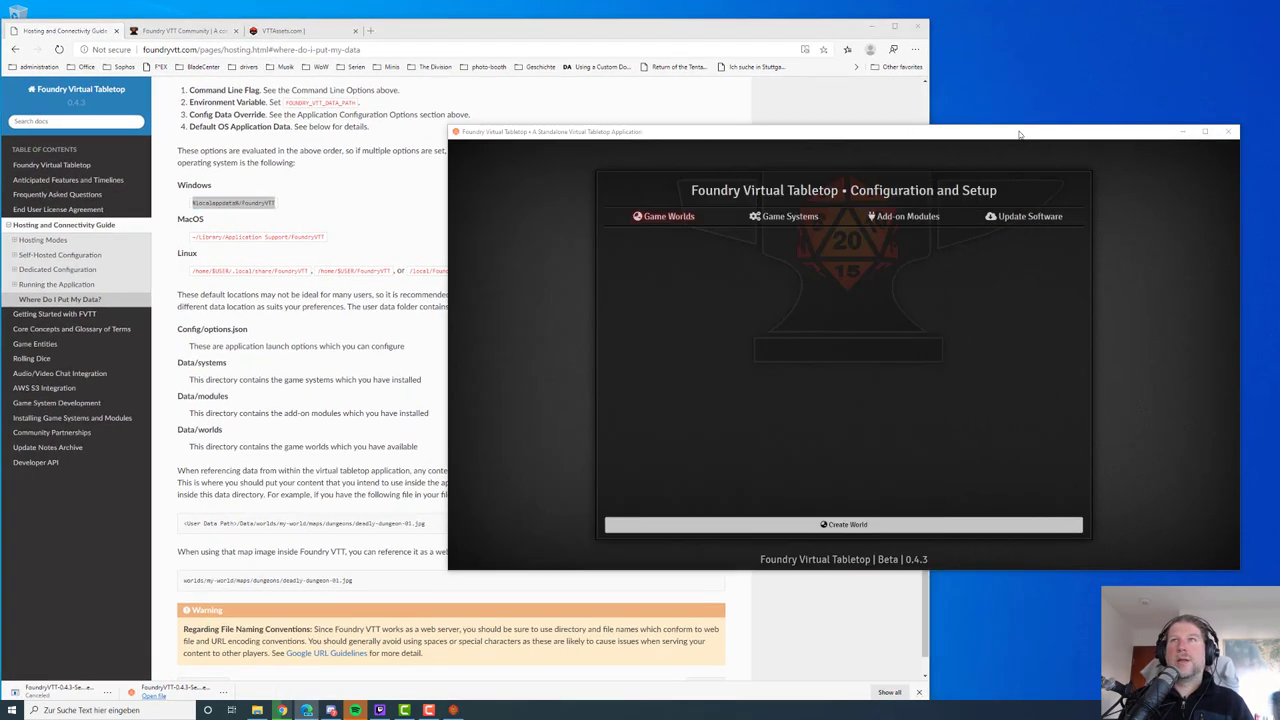
{"action": "left_click", "coordinate": [788, 218]}
{"action": "left_click", "coordinate": [691, 221]}
{"action": "left_click", "coordinate": [888, 218]}
{"action": "left_click", "coordinate": [1033, 218]}
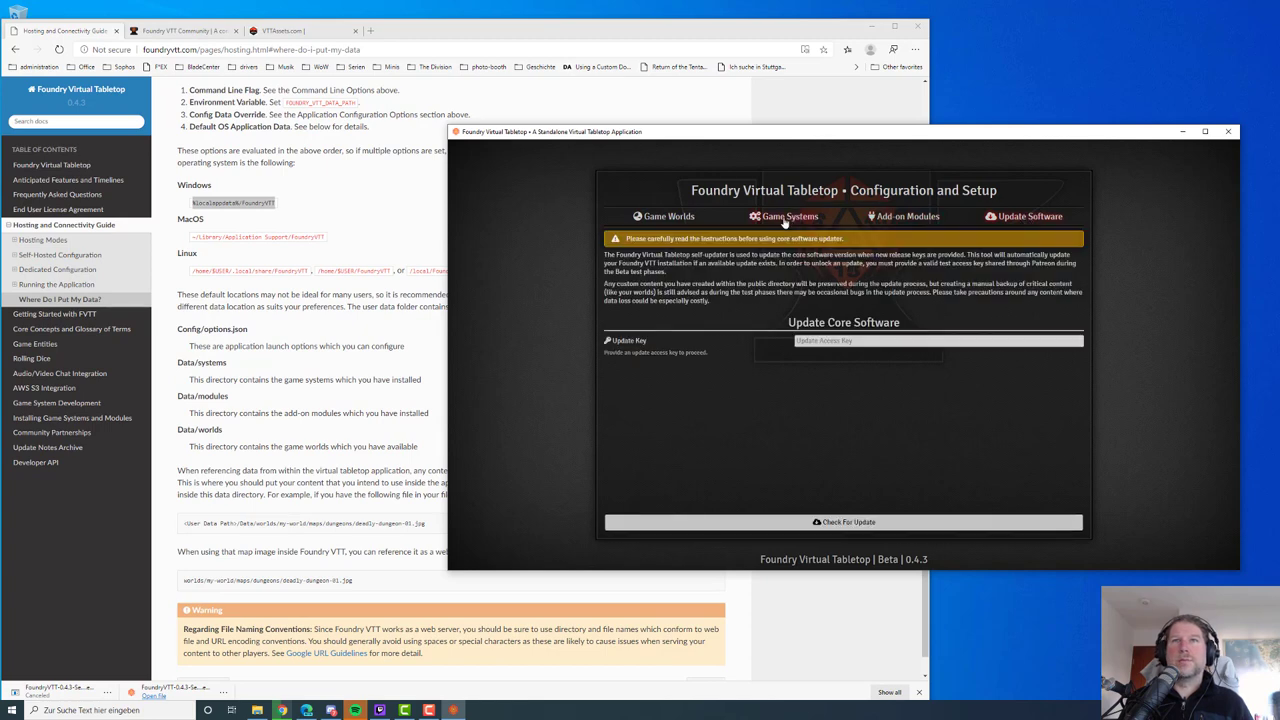
{"action": "mouse_move", "coordinate": [704, 127]}
{"action": "left_mouse_down"}
{"action": "mouse_move", "coordinate": [686, 115]}
{"action": "mouse_move", "coordinate": [710, 115]}
{"action": "left_mouse_up"}
{"action": "left_click", "coordinate": [748, 202]}
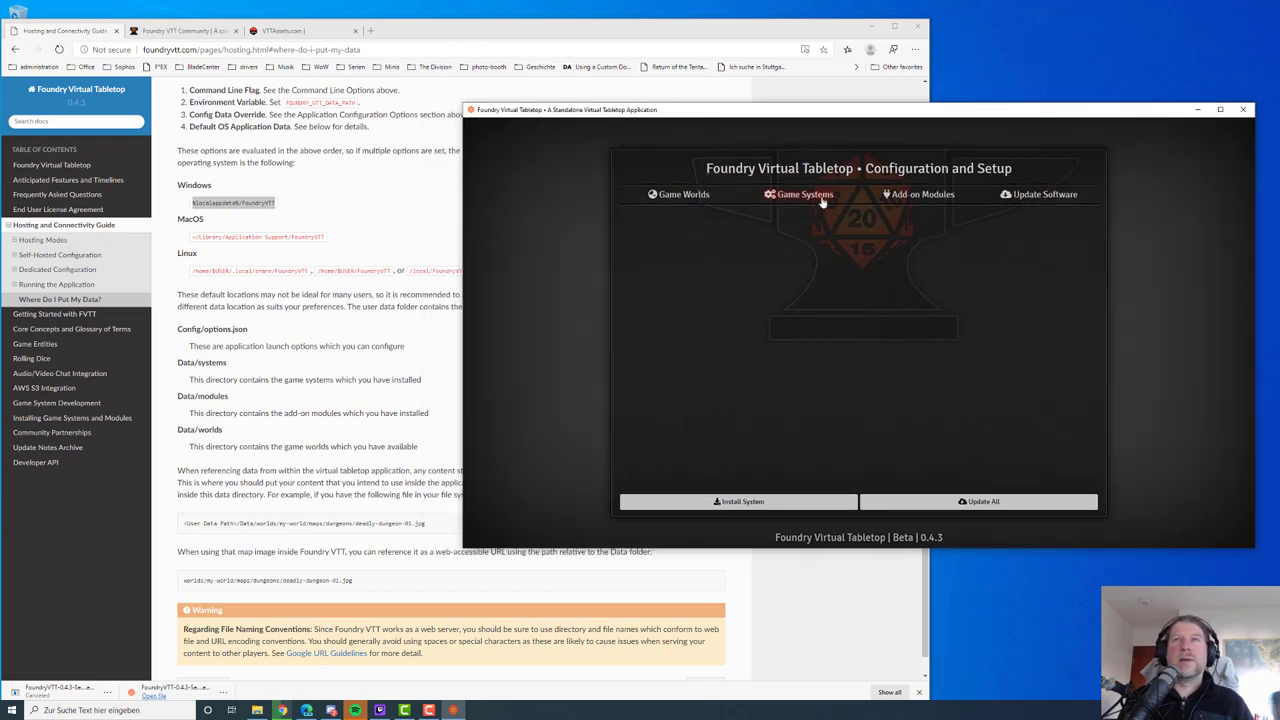
{"action": "left_click", "coordinate": [186, 31]}
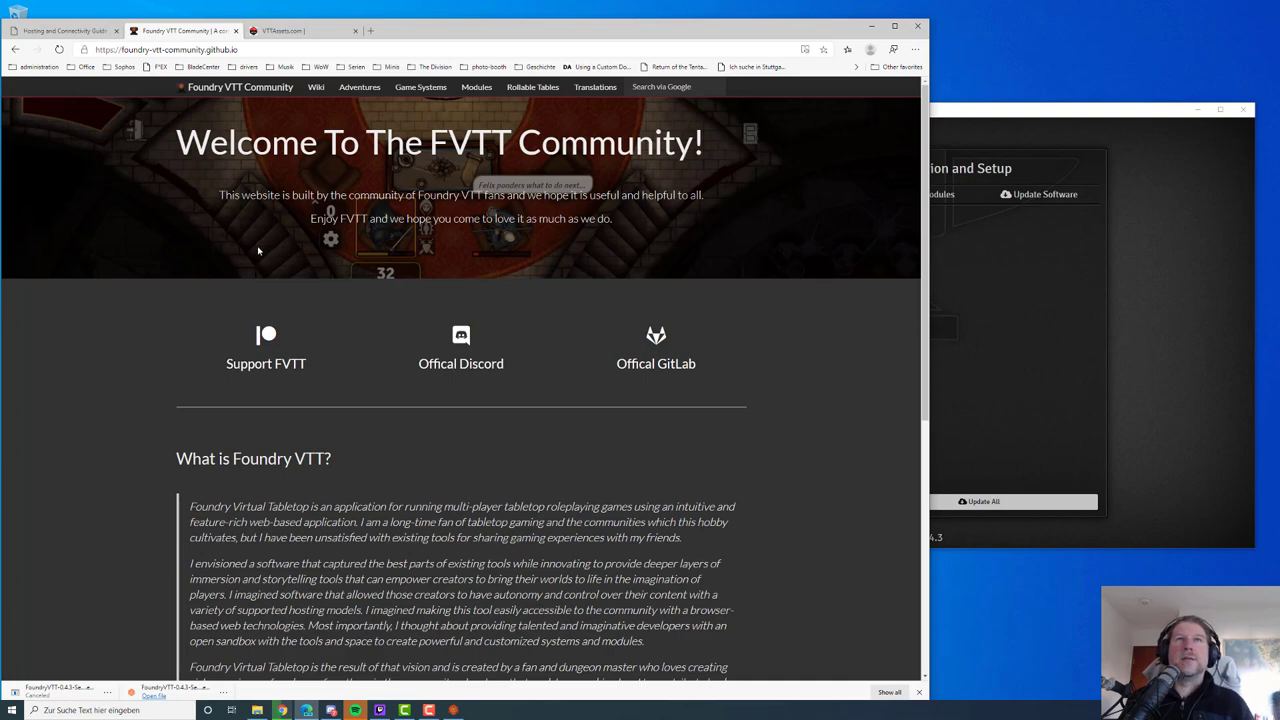
- Browse the FVTT Community wiki from Adventures to Game Systems and jump to the D&D5e entry
{"action": "mouse_move", "coordinate": [408, 35]}
{"action": "left_mouse_down"}
{"action": "mouse_move", "coordinate": [455, 28]}
{"action": "mouse_move", "coordinate": [408, 20]}
{"action": "left_mouse_up"}
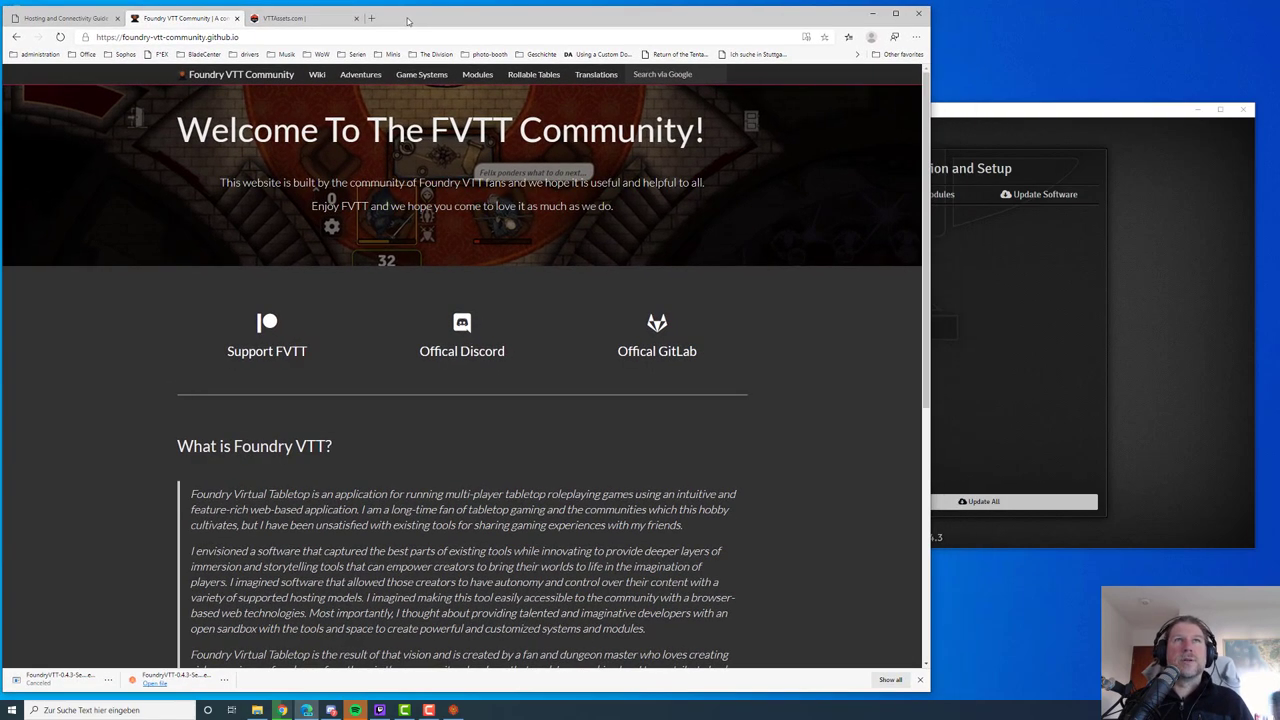
{"action": "left_click", "coordinate": [360, 75]}
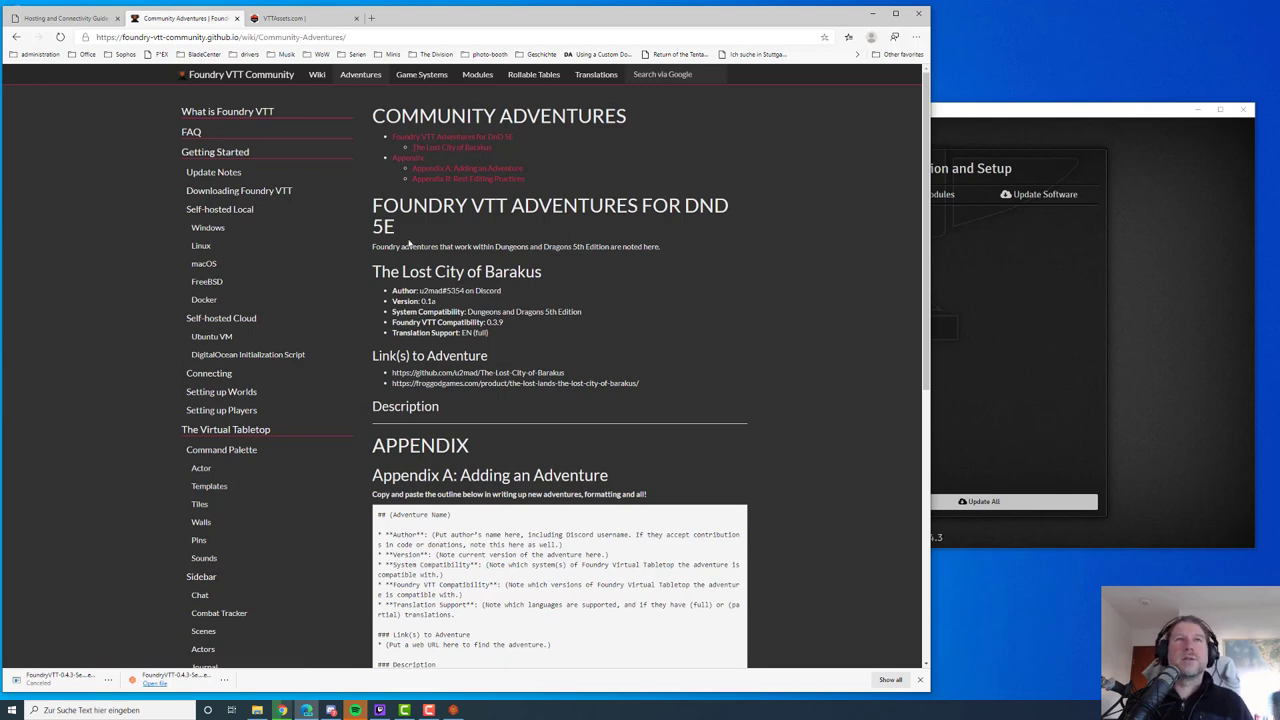
{"action": "left_click", "coordinate": [420, 76]}
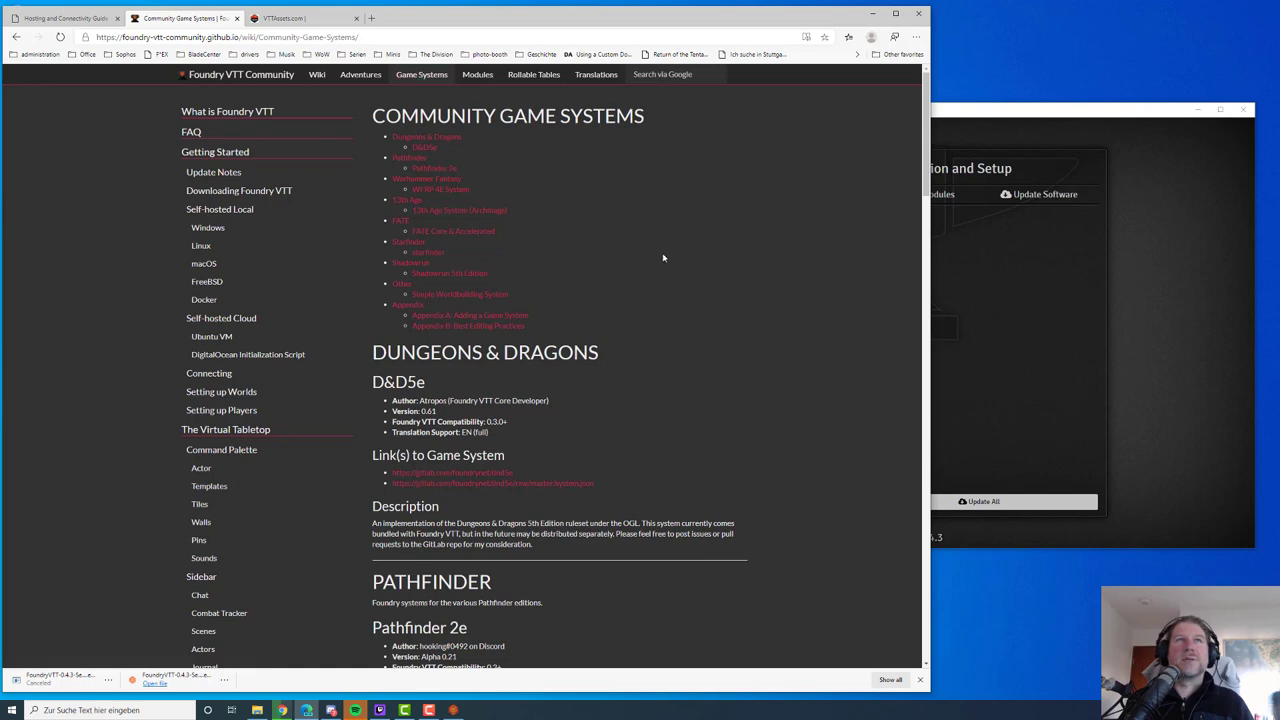
{"action": "left_click", "coordinate": [423, 152]}
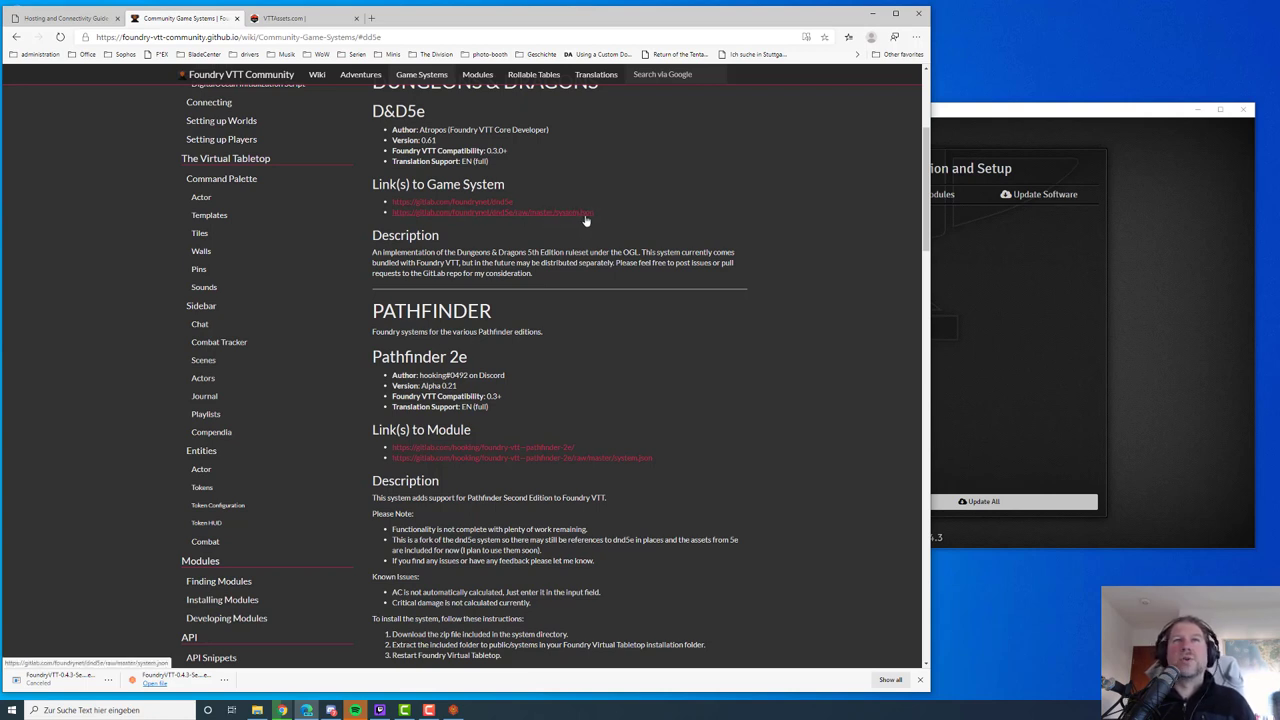
- Copy the D&D5e system.json link and install Dungeons & Dragons 5th Edition from that manifest URL
{"action": "right_click", "coordinate": [503, 214]}
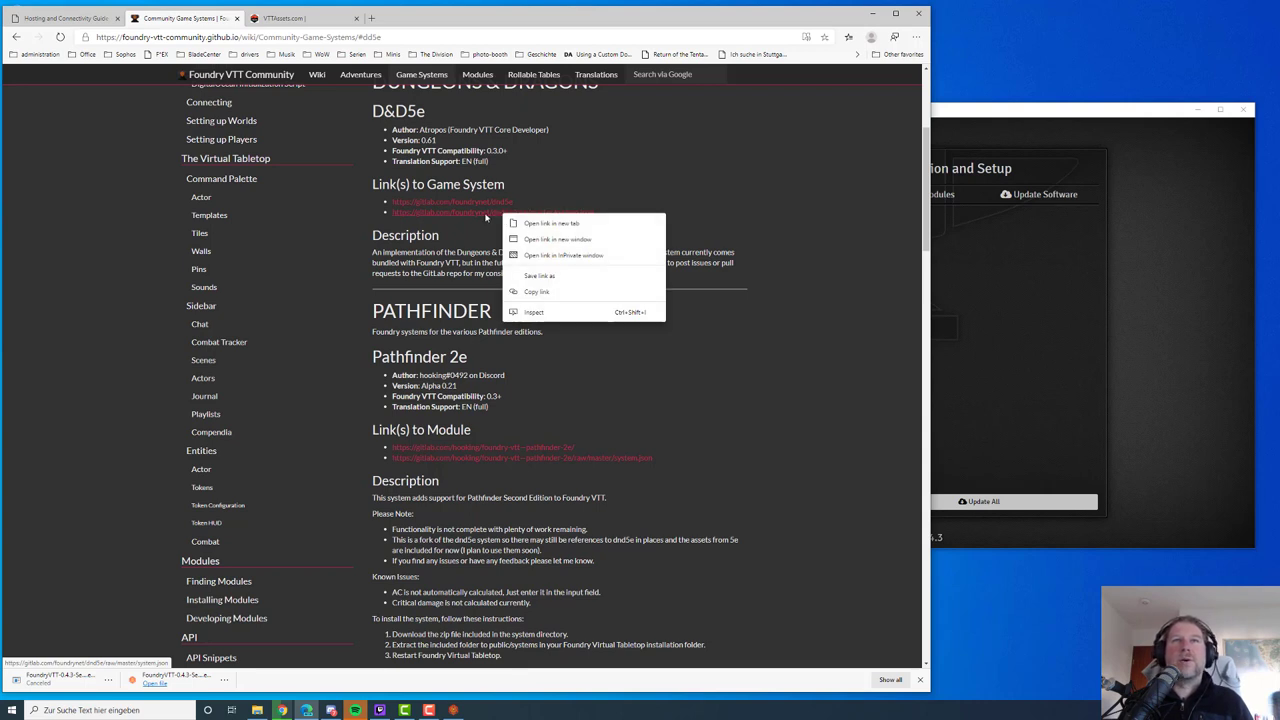
{"action": "left_click", "coordinate": [548, 292]}
{"action": "left_click", "coordinate": [941, 149]}
{"action": "left_click_drag", "start_coordinate": [925, 108], "coordinate": [863, 104]}
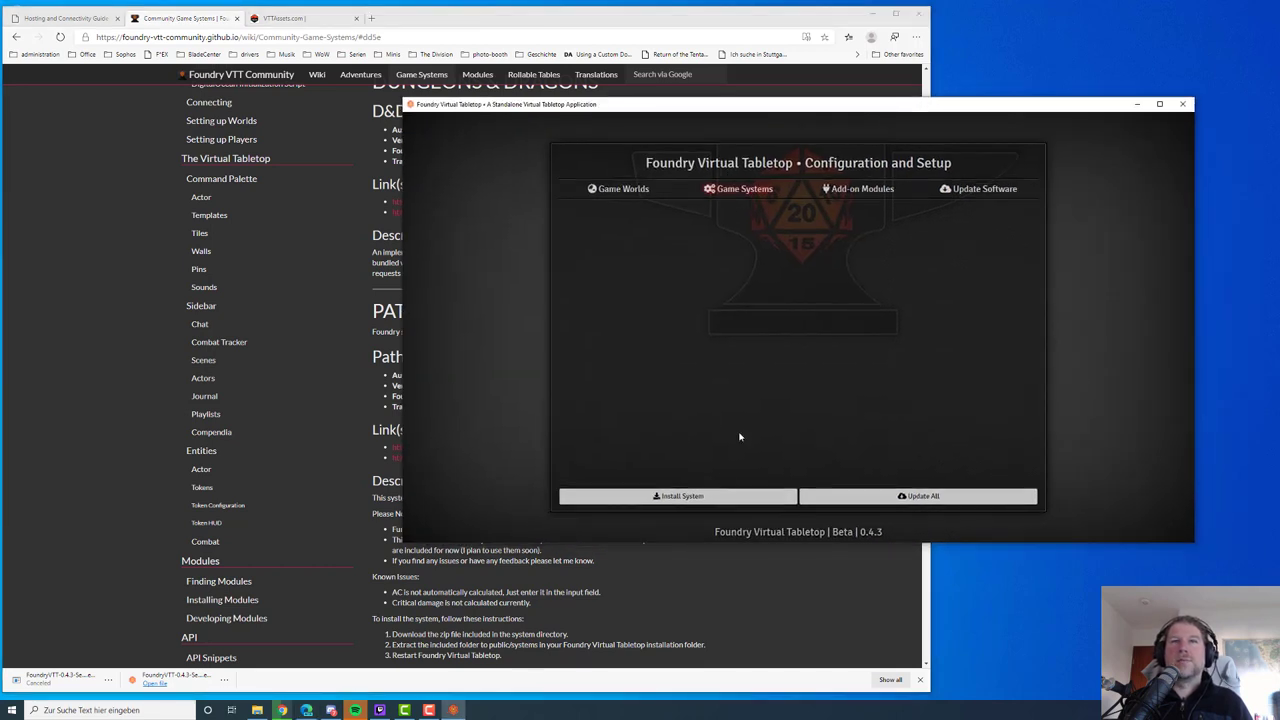
{"action": "left_click", "coordinate": [676, 498]}
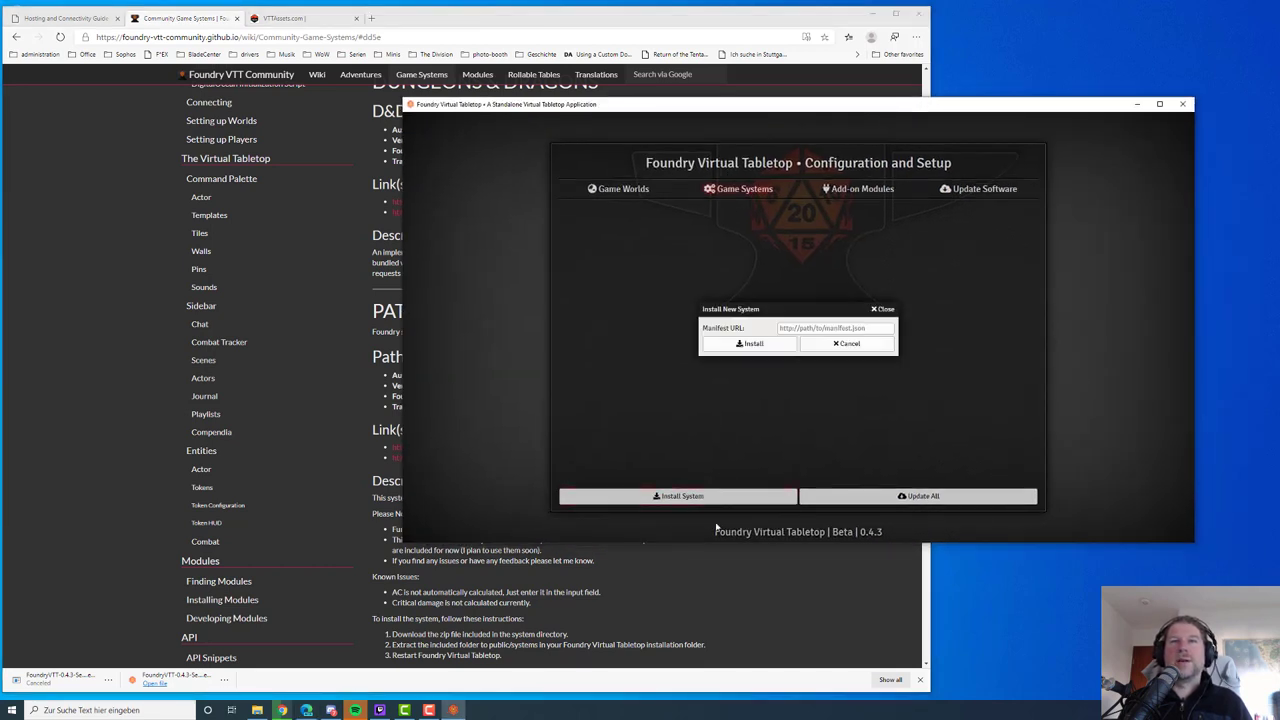
{"action": "key", "text": "ctrl+v"}
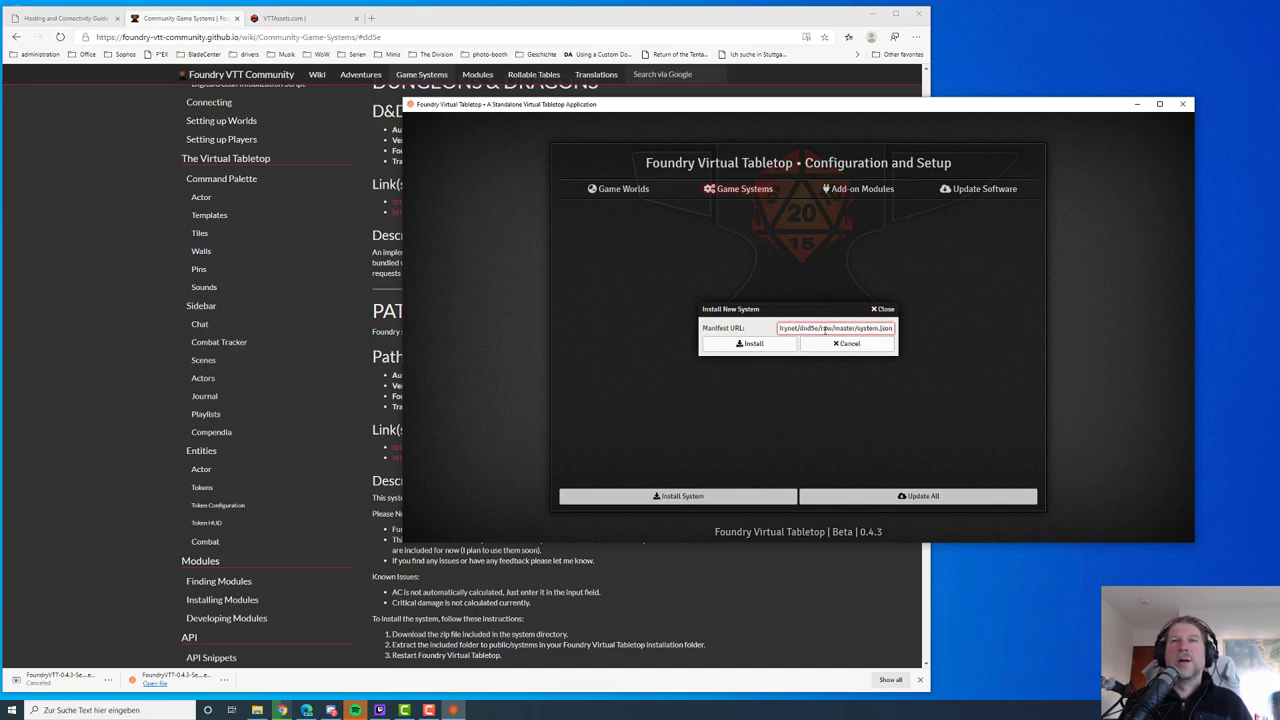
{"action": "left_click", "coordinate": [752, 344]}
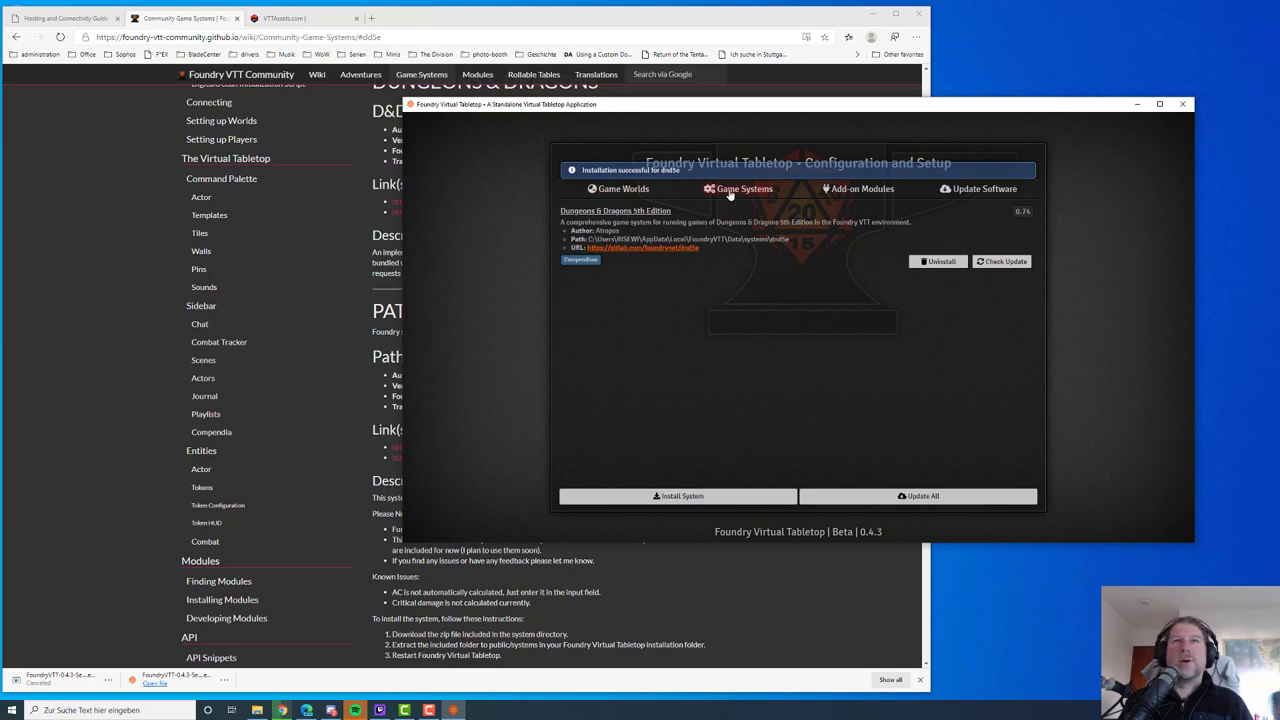
{"action": "left_click", "coordinate": [620, 191]}
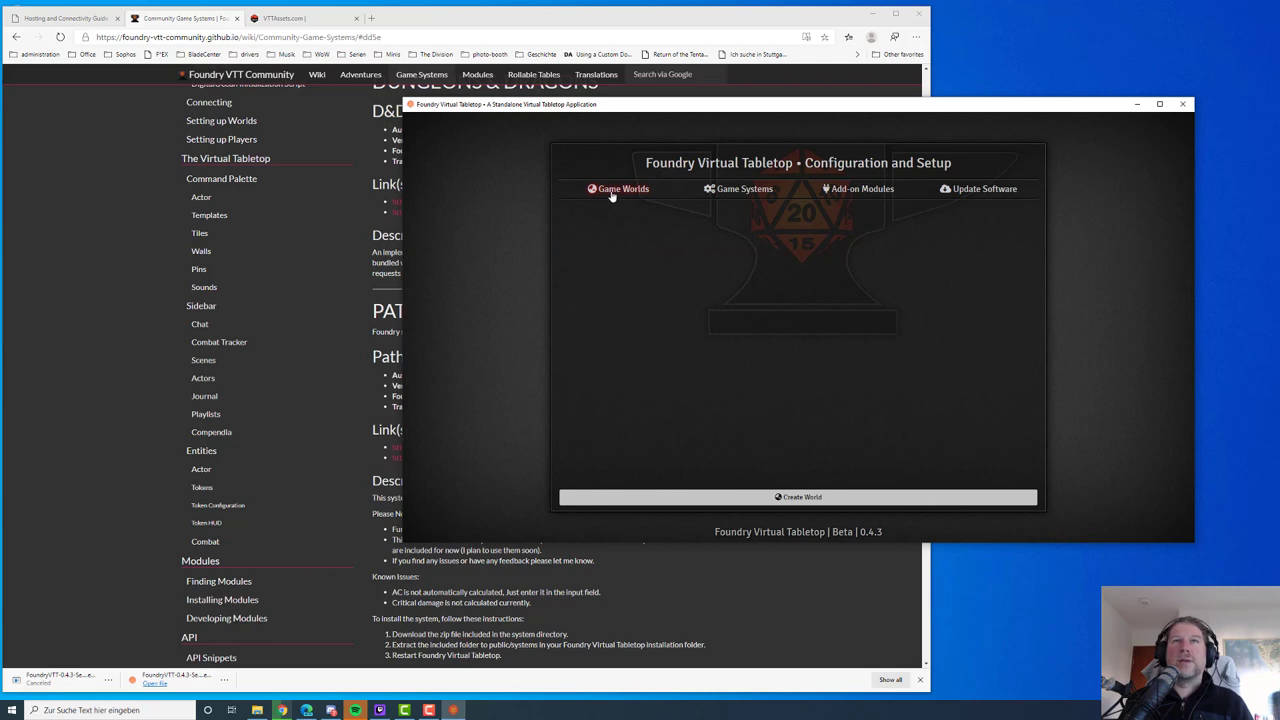
- Start a new world titled 'Demo World' and begin entering its folder name
{"action": "left_click", "coordinate": [800, 497]}
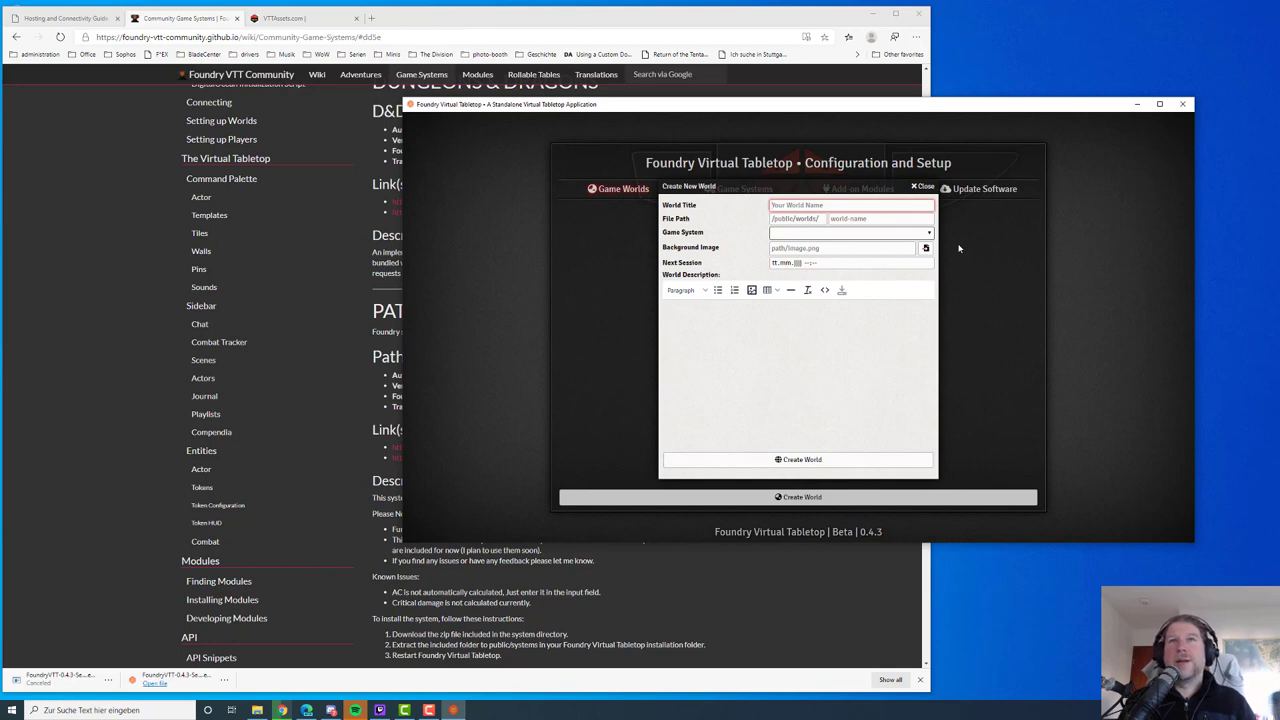
{"action": "type", "text": "Dev"}
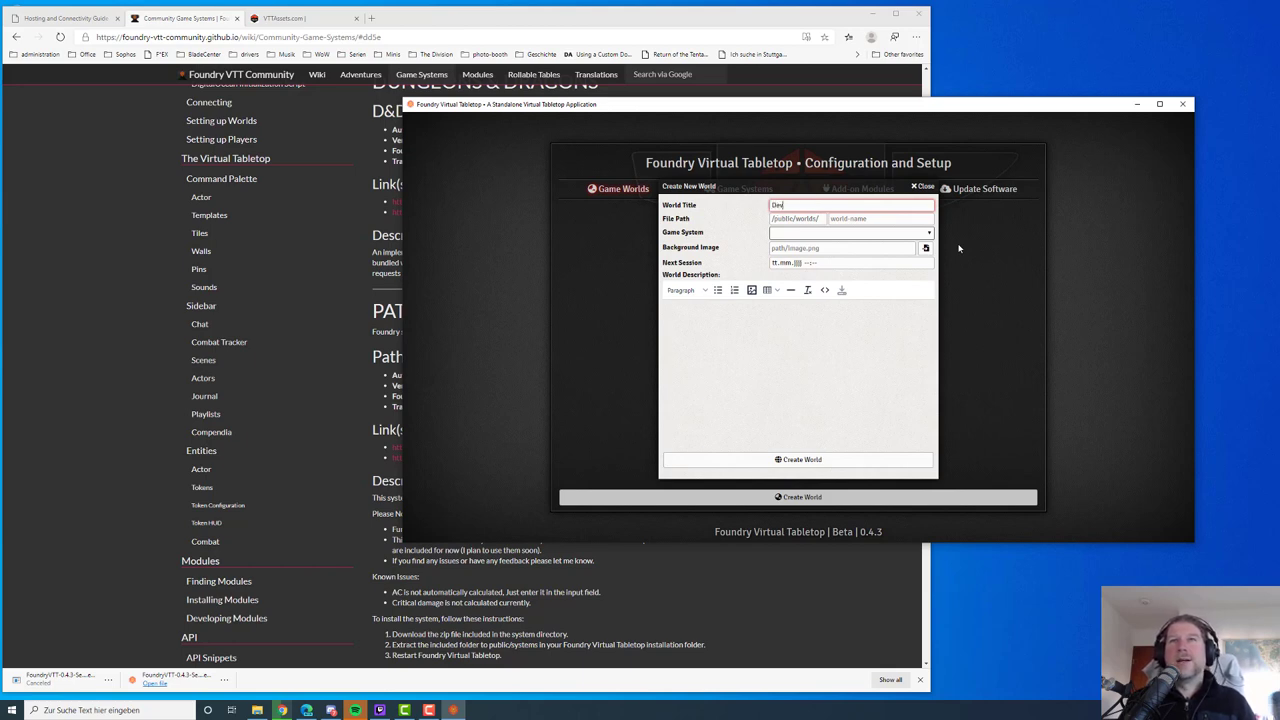
{"action": "type", "text": " World"}
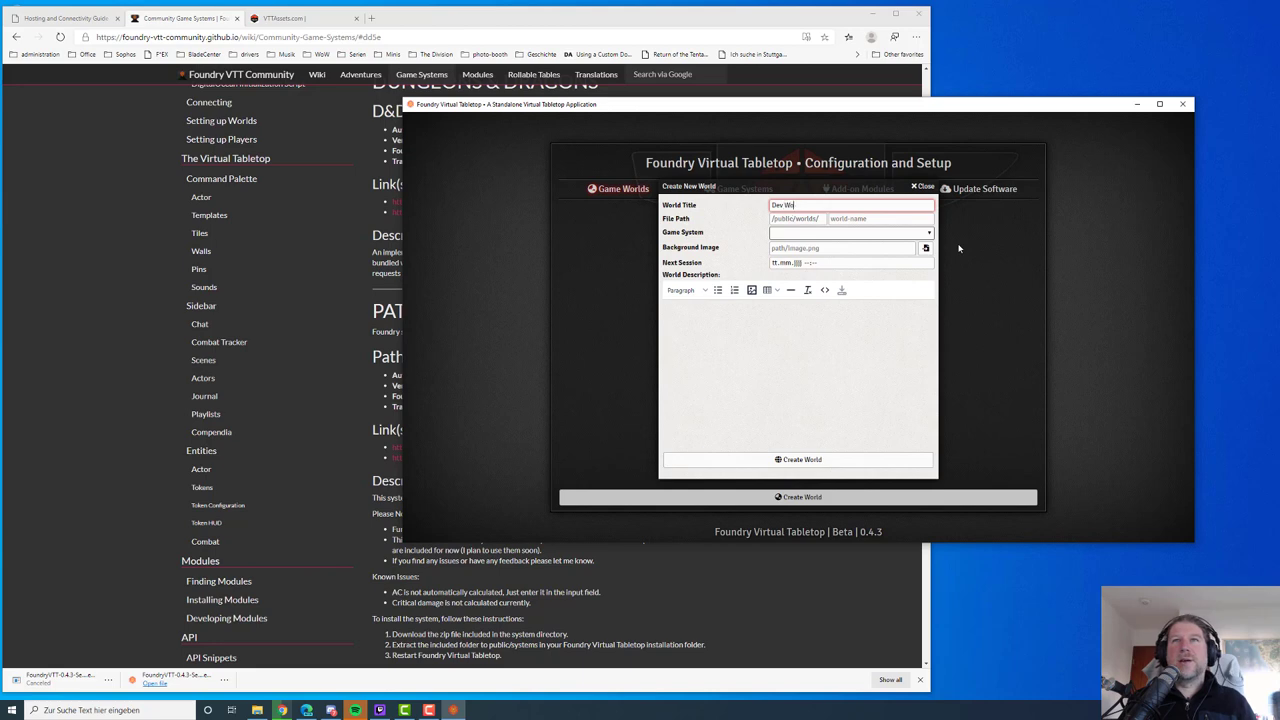
{"action": "key", "text": "BackSpace"}
{"action": "key", "text": "BackSpace"}
{"action": "key", "text": "BackSpace"}
{"action": "key", "text": "BackSpace"}
{"action": "key", "text": "BackSpace"}
{"action": "key", "text": "BackSpace"}
{"action": "type", "text": "mo World"}
{"action": "key", "text": "Tab"}
{"action": "type", "text": "demo-worl"}
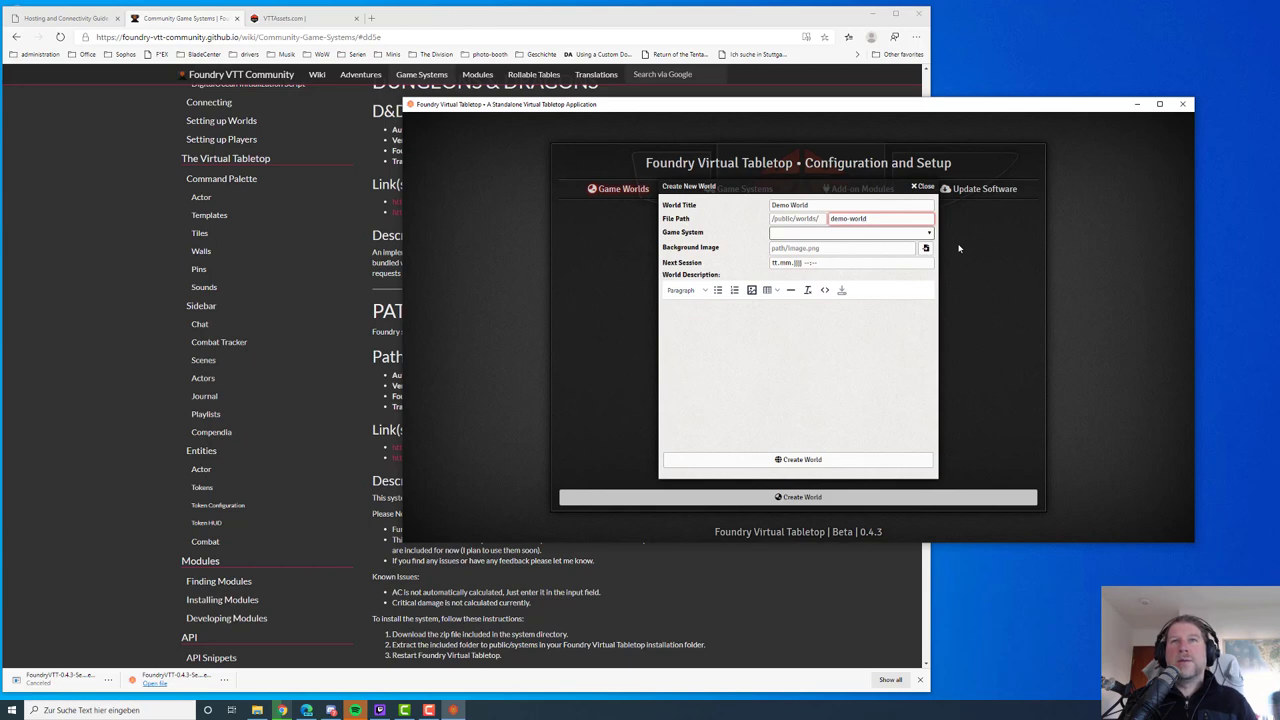
- Correct the folder name to 'demo-world' and choose Dungeons & Dragons 5th Edition as the system
{"action": "left_click", "coordinate": [848, 218]}
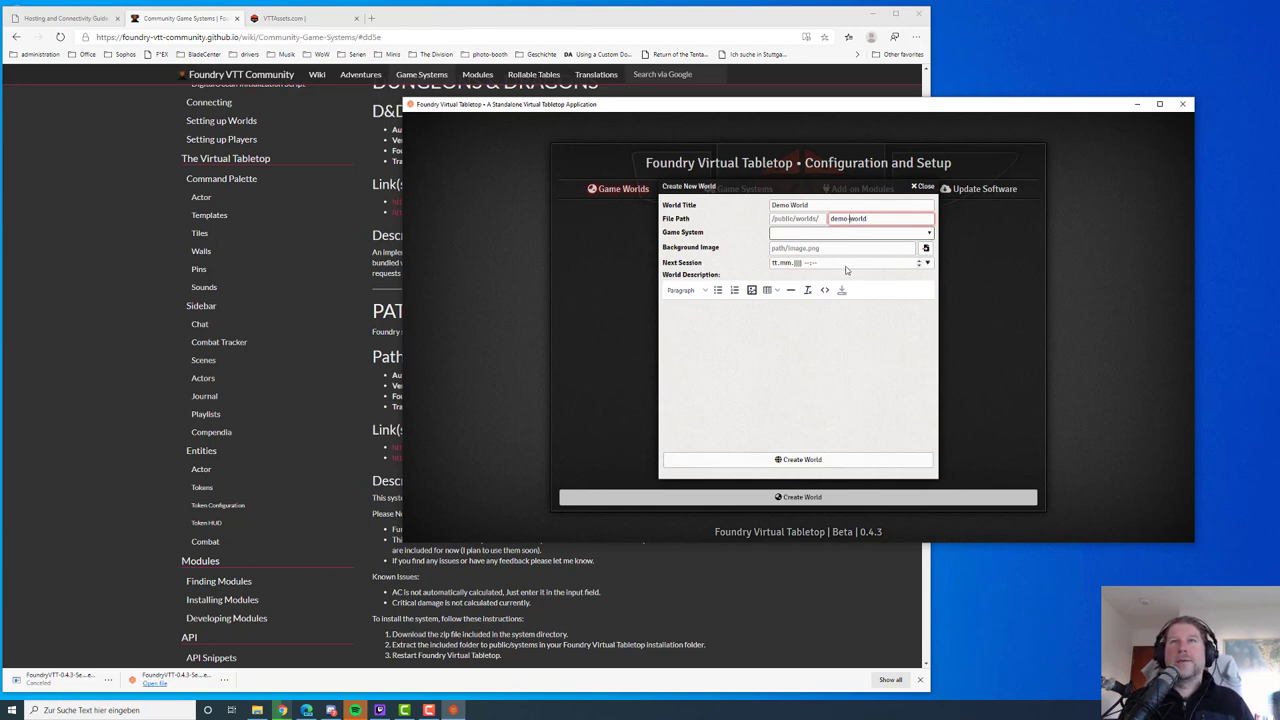
{"action": "left_click", "coordinate": [869, 219]}
{"action": "key", "text": "BackSpace"}
{"action": "type", "text": "-"}
{"action": "left_click", "coordinate": [850, 232]}
{"action": "left_click", "coordinate": [820, 246]}
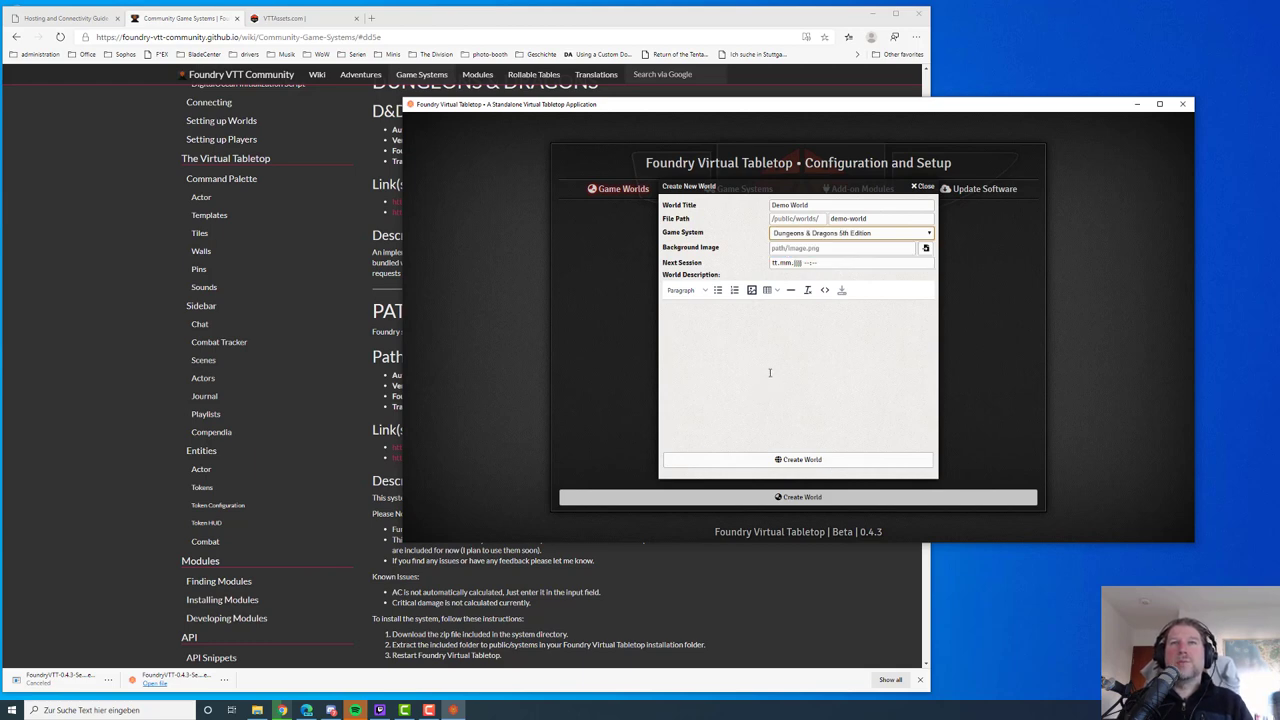
{"action": "left_click", "coordinate": [787, 250]}
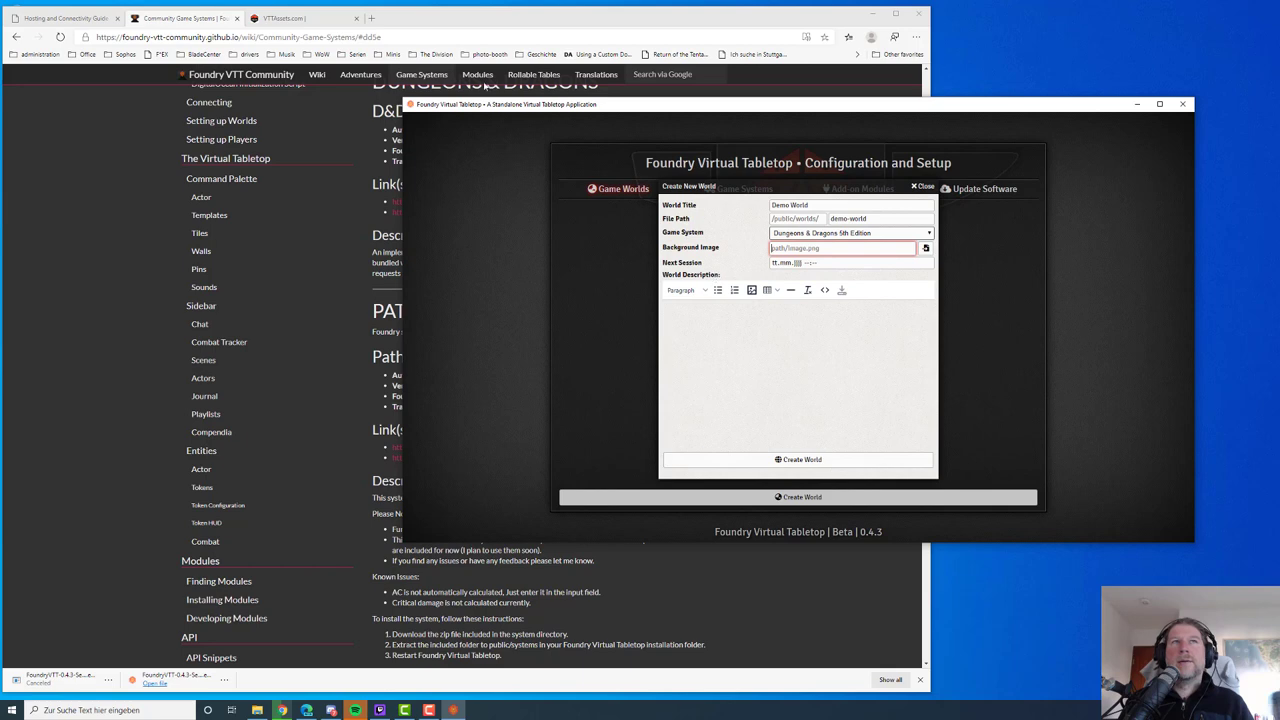
- Search Bing images for 'dnd5e wallpaper' and open the red dragon wallpaper
{"action": "left_click", "coordinate": [372, 19]}
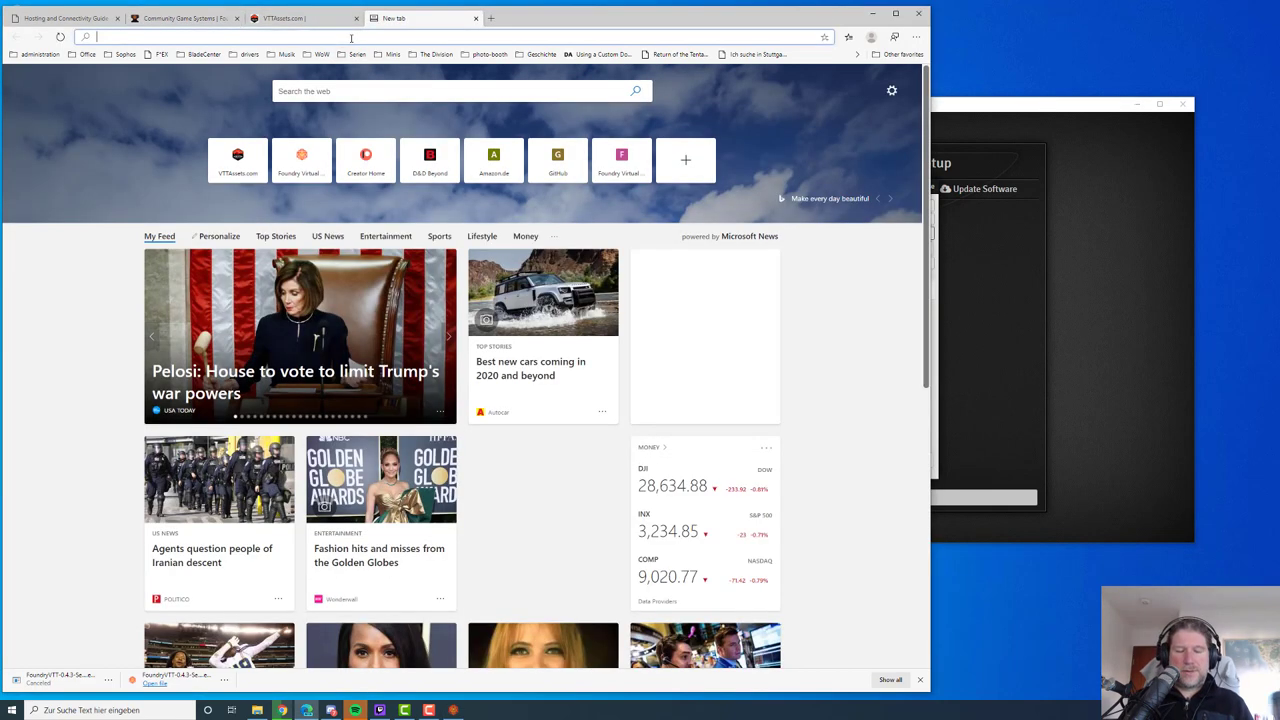
{"action": "type", "text": "dnd5e"}
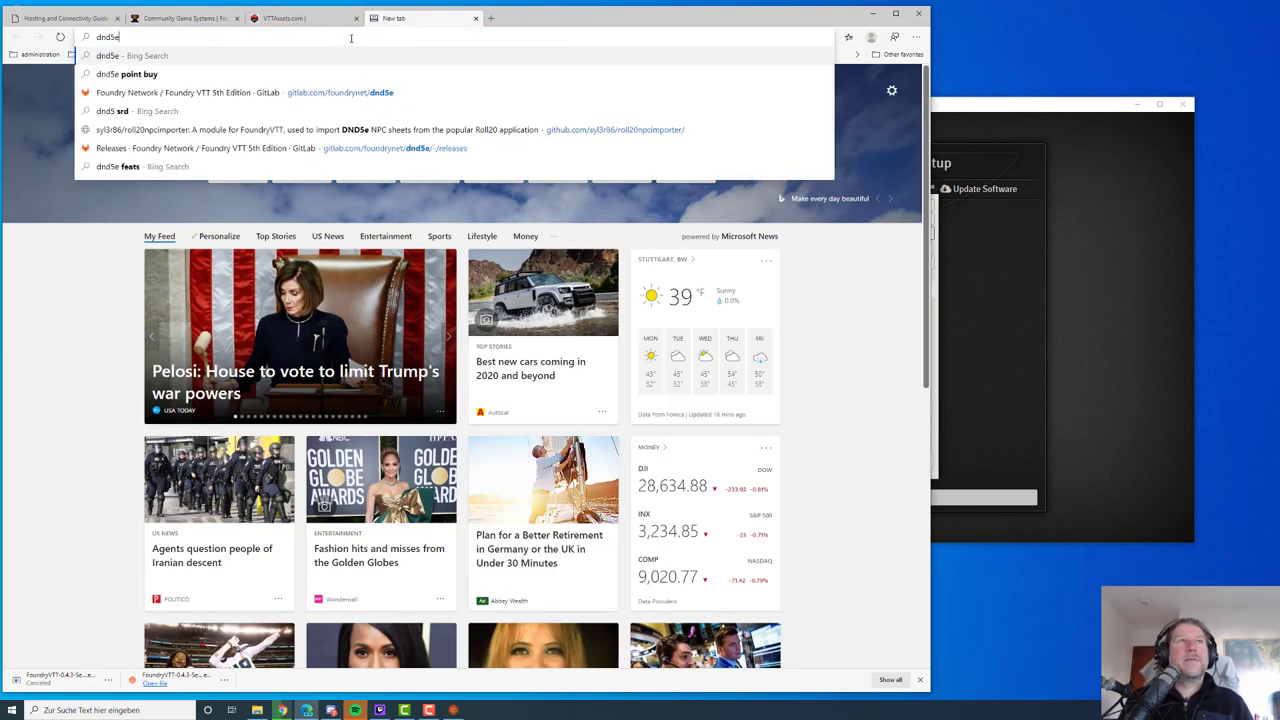
{"action": "type", "text": " wallpaper"}
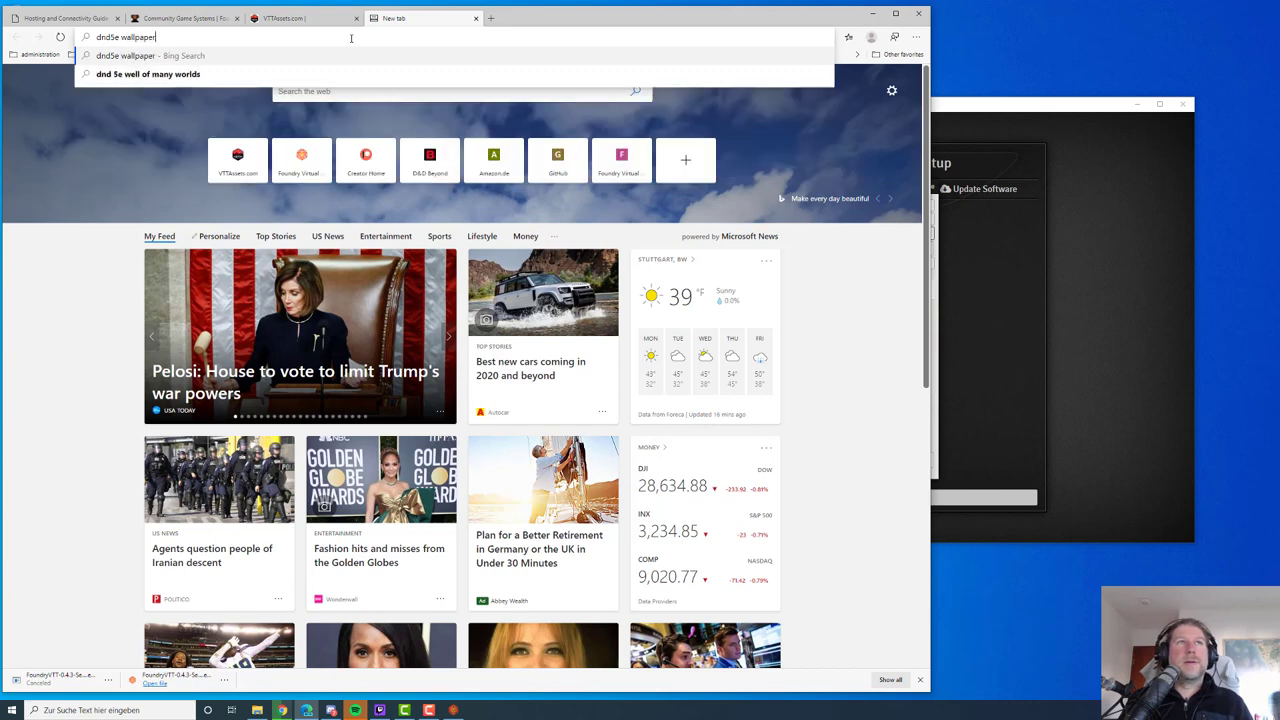
{"action": "key", "text": "Return"}
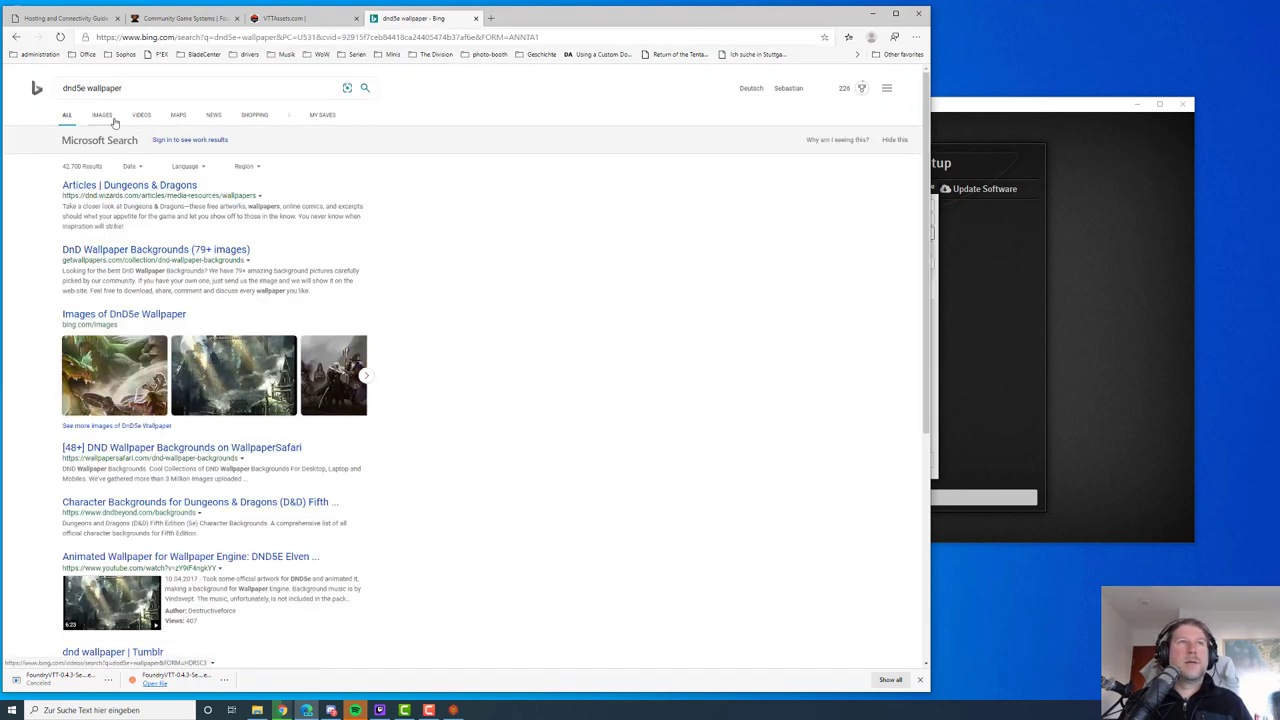
{"action": "left_click", "coordinate": [104, 118]}
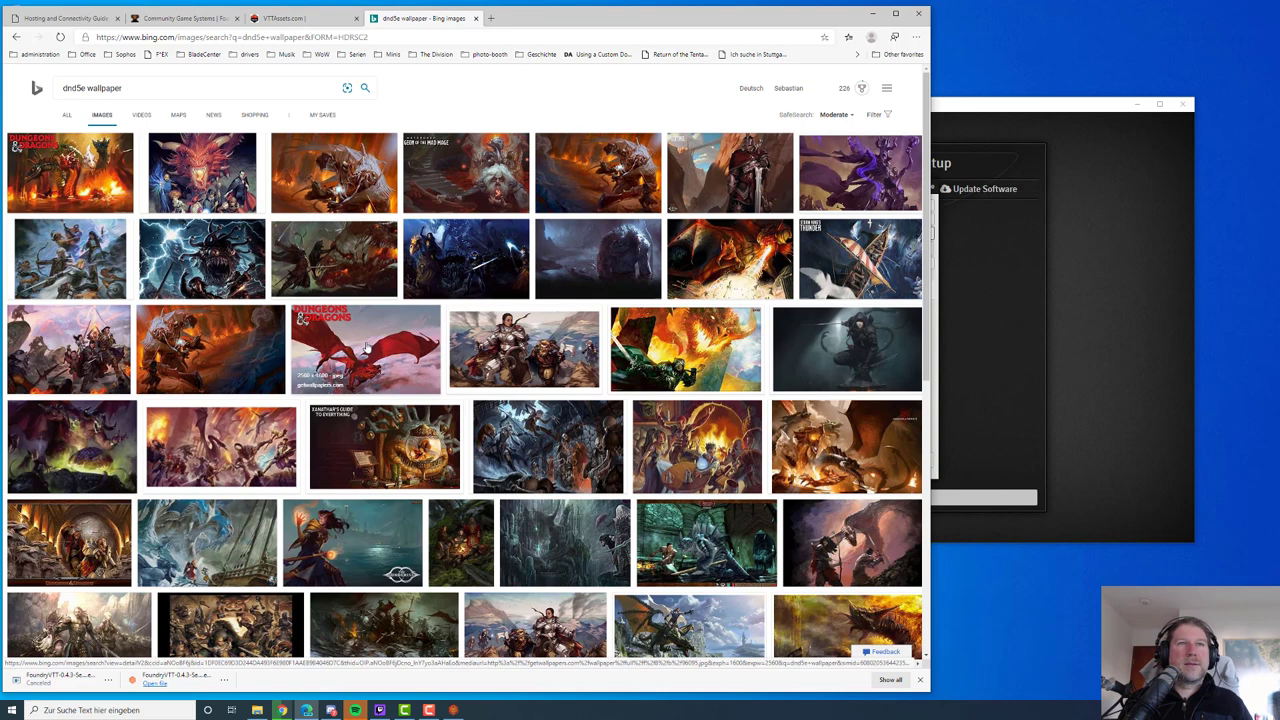
{"action": "left_click", "coordinate": [437, 390]}
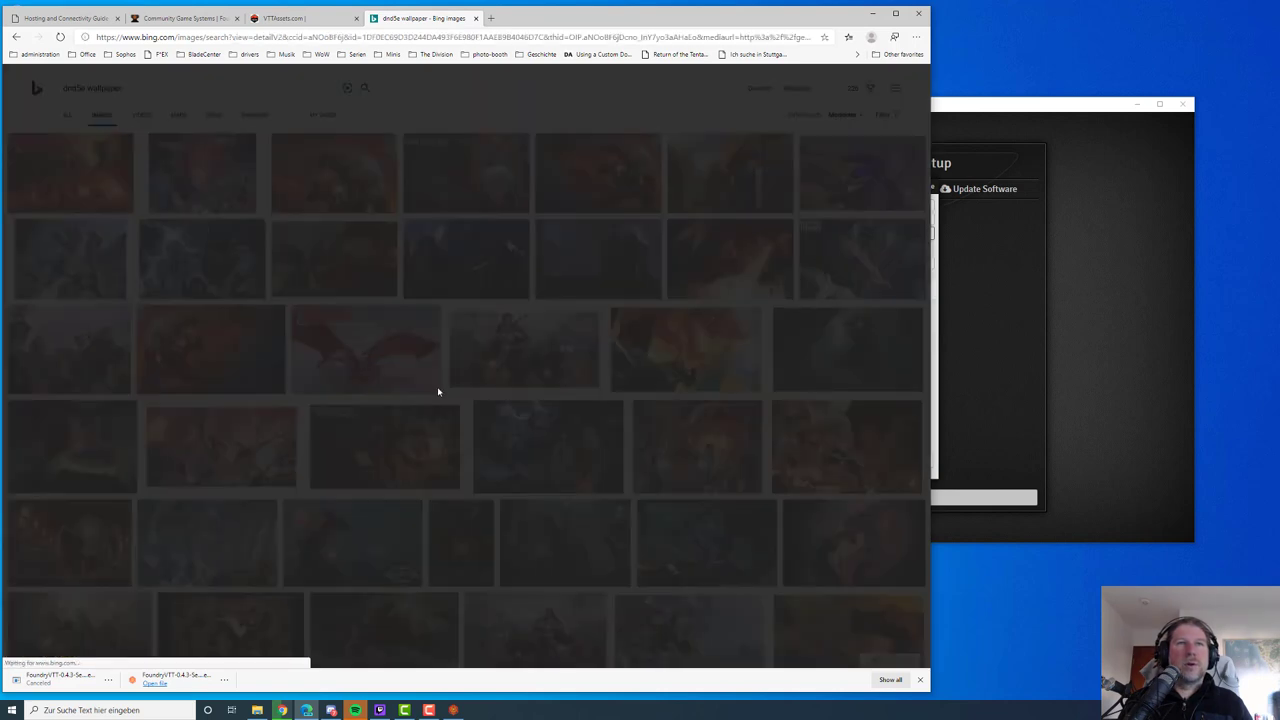
{"action": "left_click", "coordinate": [919, 680]}
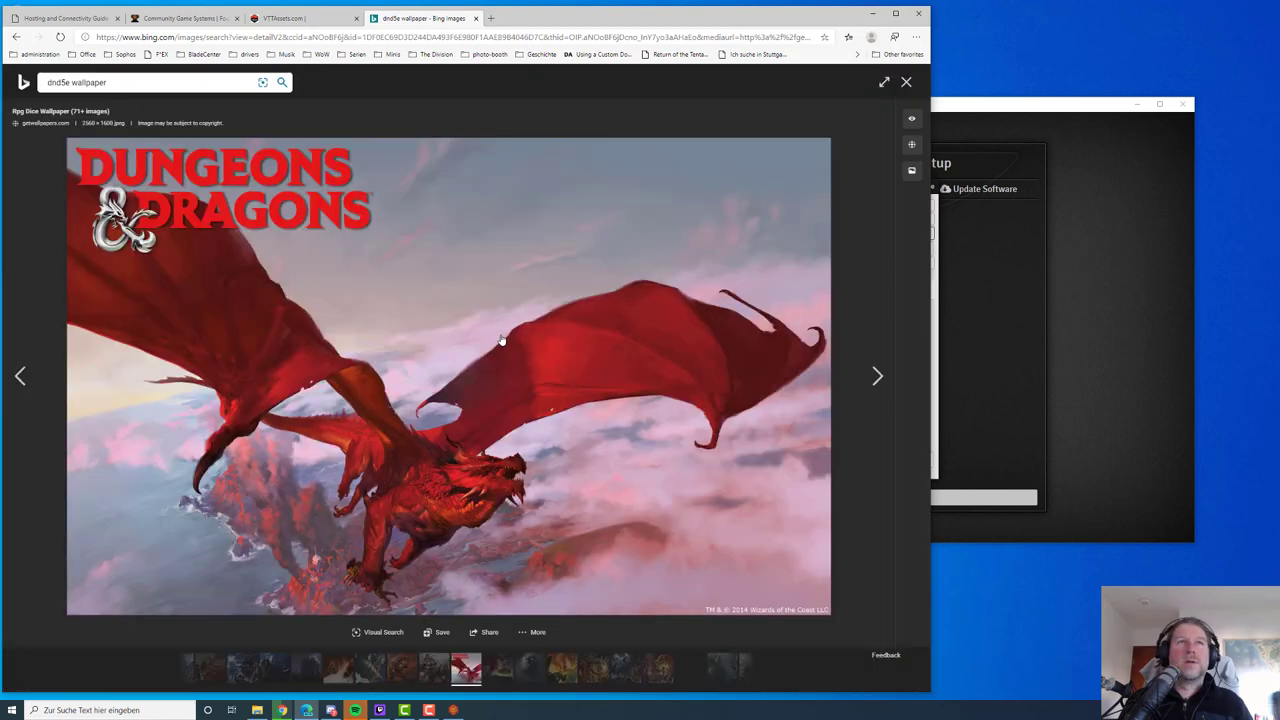
- Save the red dragon image as dnd5e-wallpaper.jpg in the Bilder folder
{"action": "right_click", "coordinate": [390, 342]}
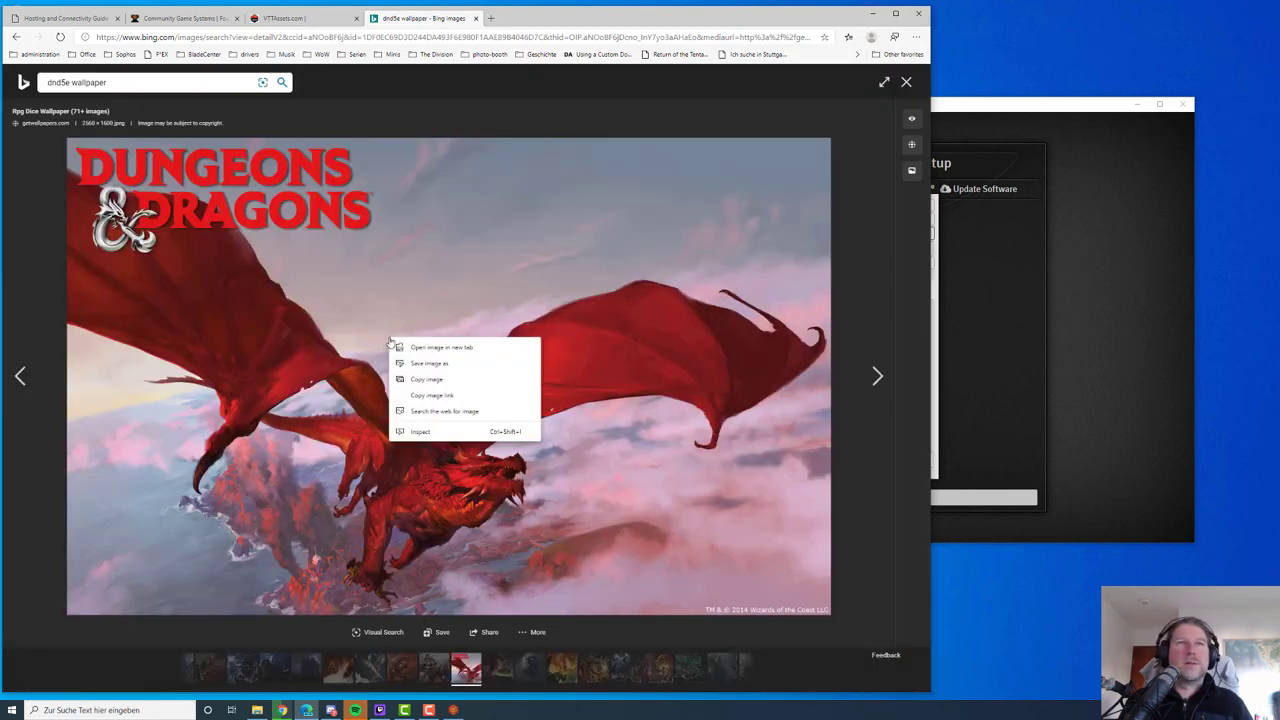
{"action": "left_click", "coordinate": [424, 397]}
{"action": "right_click", "coordinate": [368, 190]}
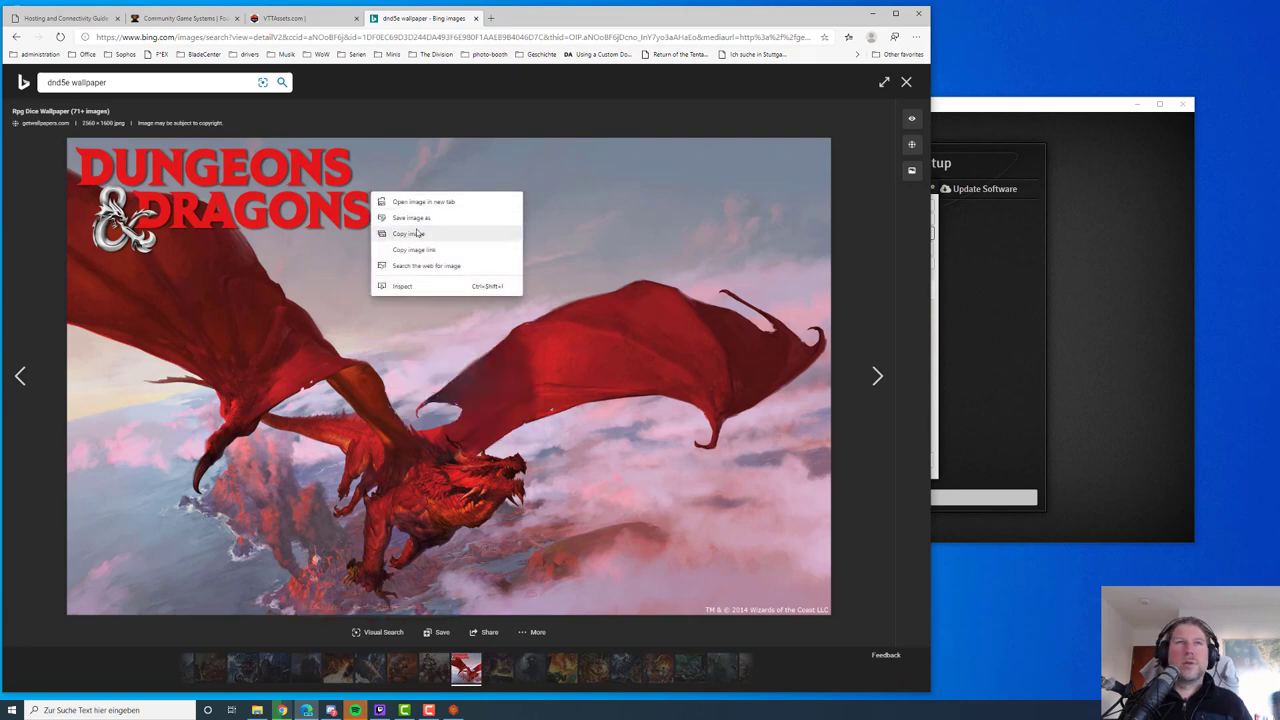
{"action": "left_click", "coordinate": [411, 217]}
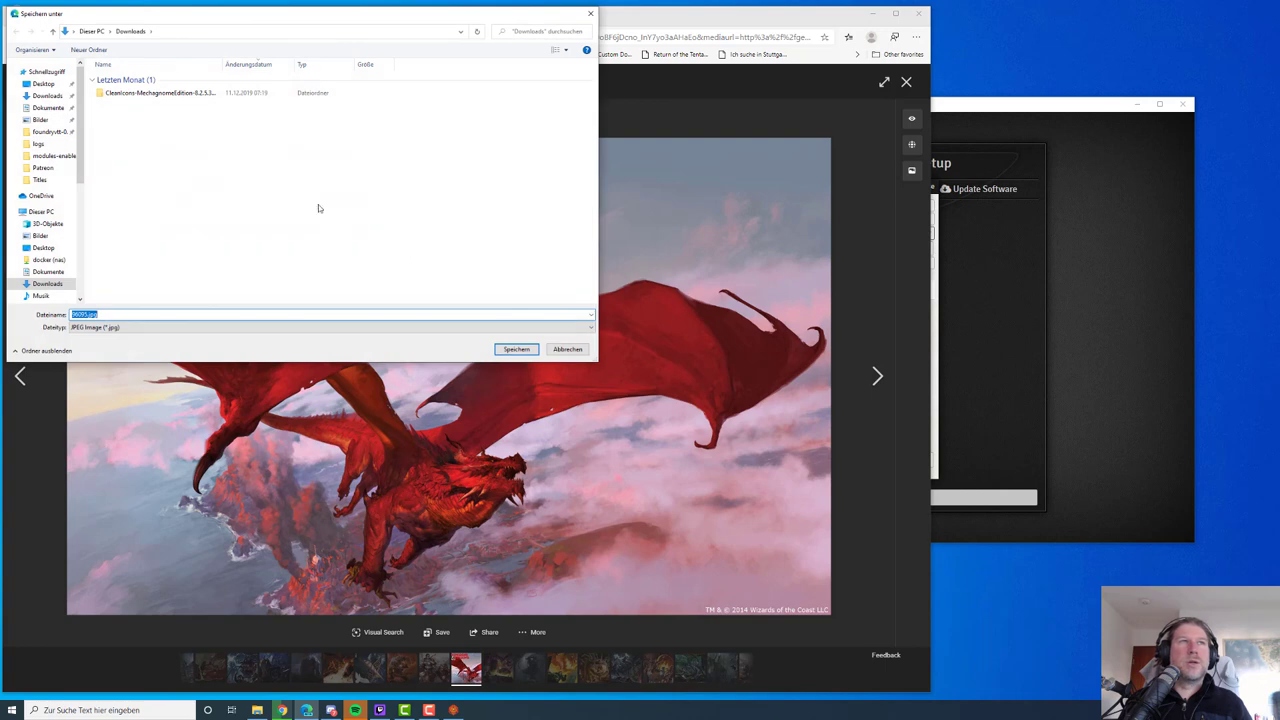
{"action": "left_click", "coordinate": [42, 119]}
{"action": "left_click", "coordinate": [160, 314]}
{"action": "type", "text": "dnd5e-wallpaper"}
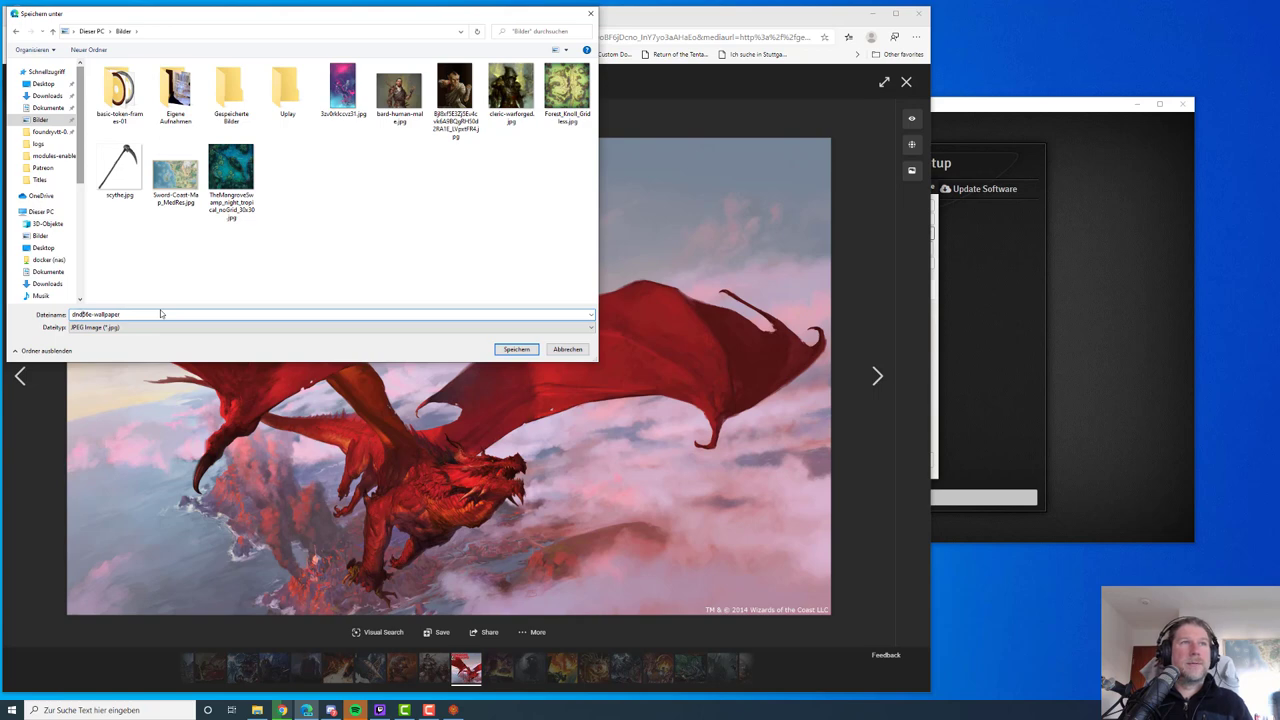
{"action": "left_click", "coordinate": [513, 350]}
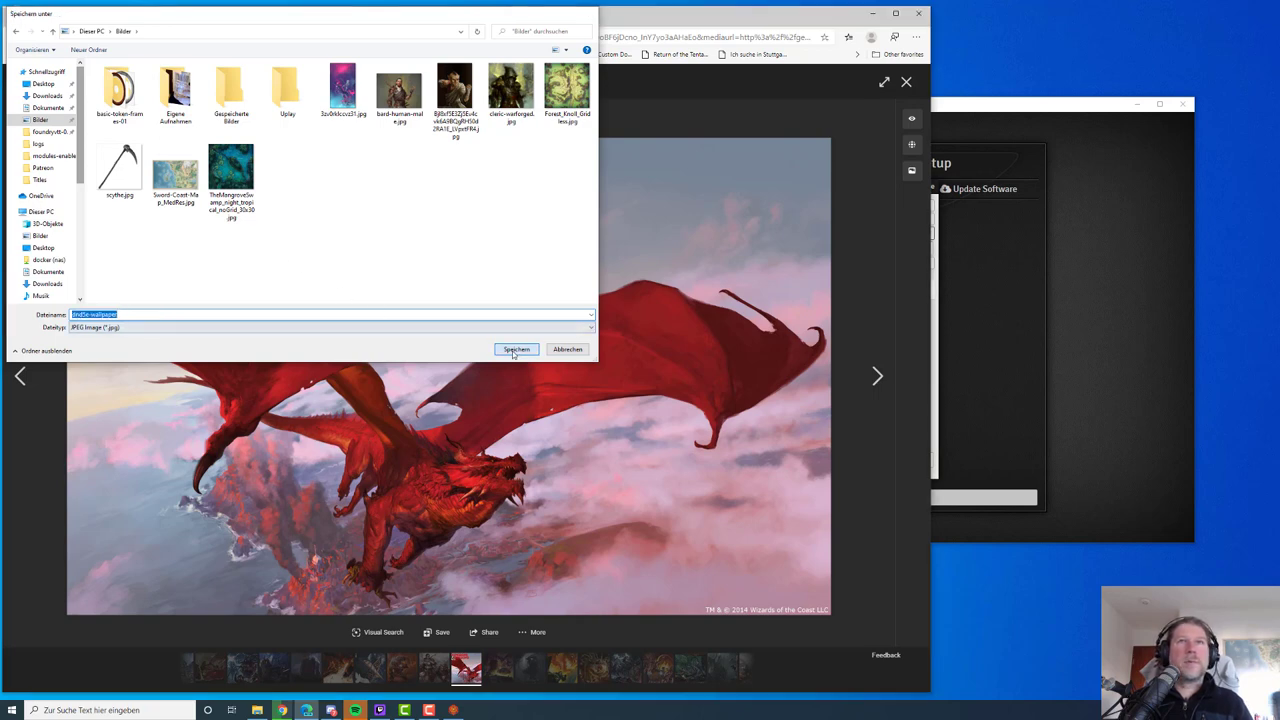
{"action": "left_click", "coordinate": [966, 309]}
{"action": "left_click", "coordinate": [927, 248]}
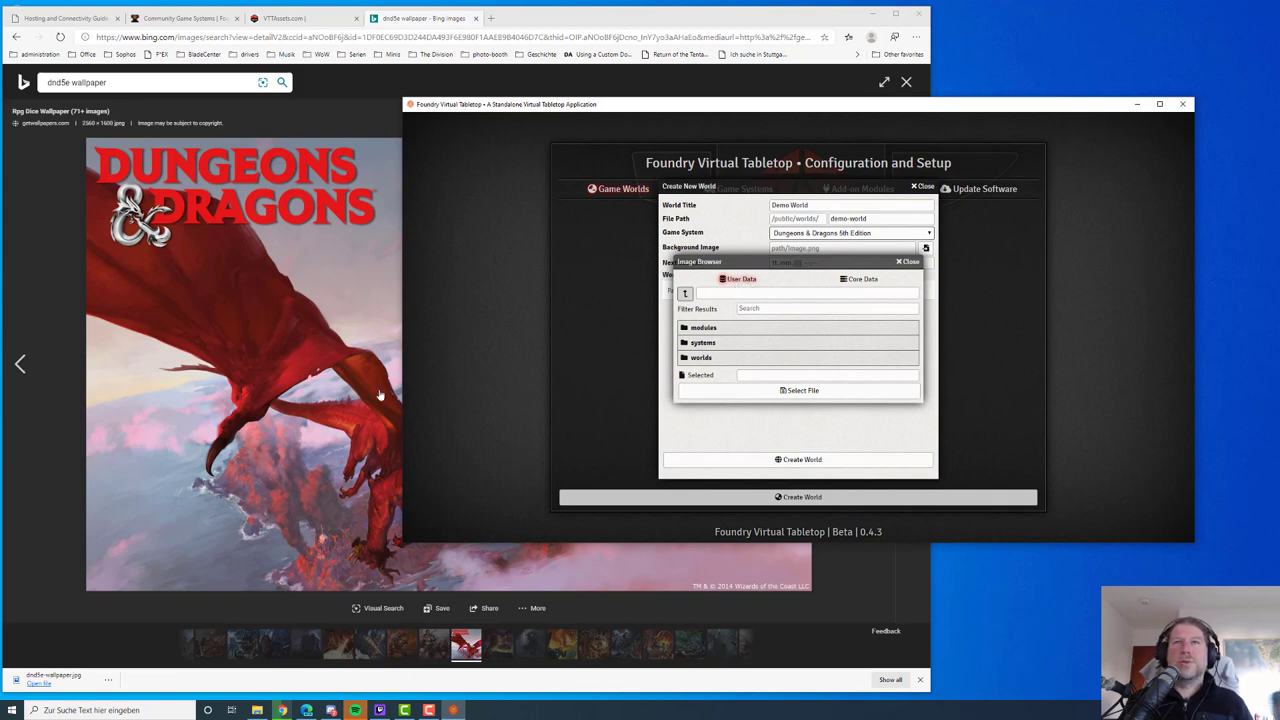
- Create an 'upload' folder in Foundry's Data folder and open it
{"action": "key", "text": "alt+Tab"}
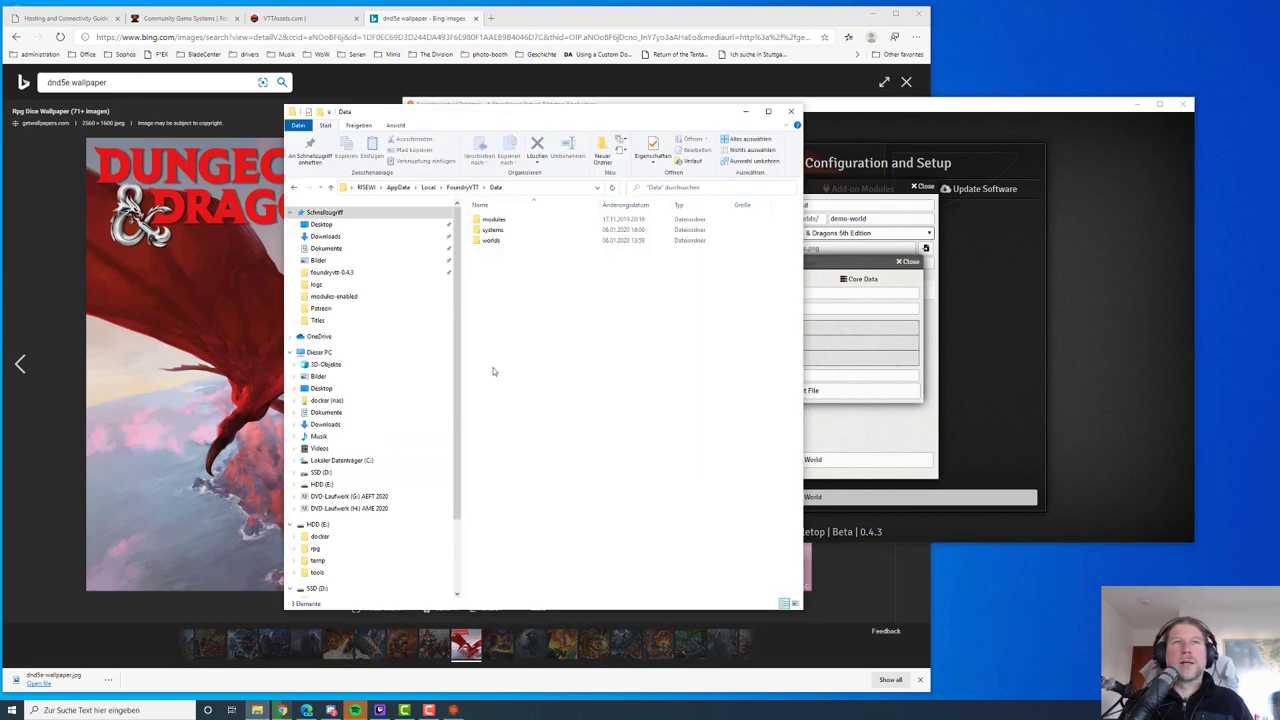
{"action": "left_click_drag", "start_coordinate": [511, 120], "coordinate": [420, 120]}
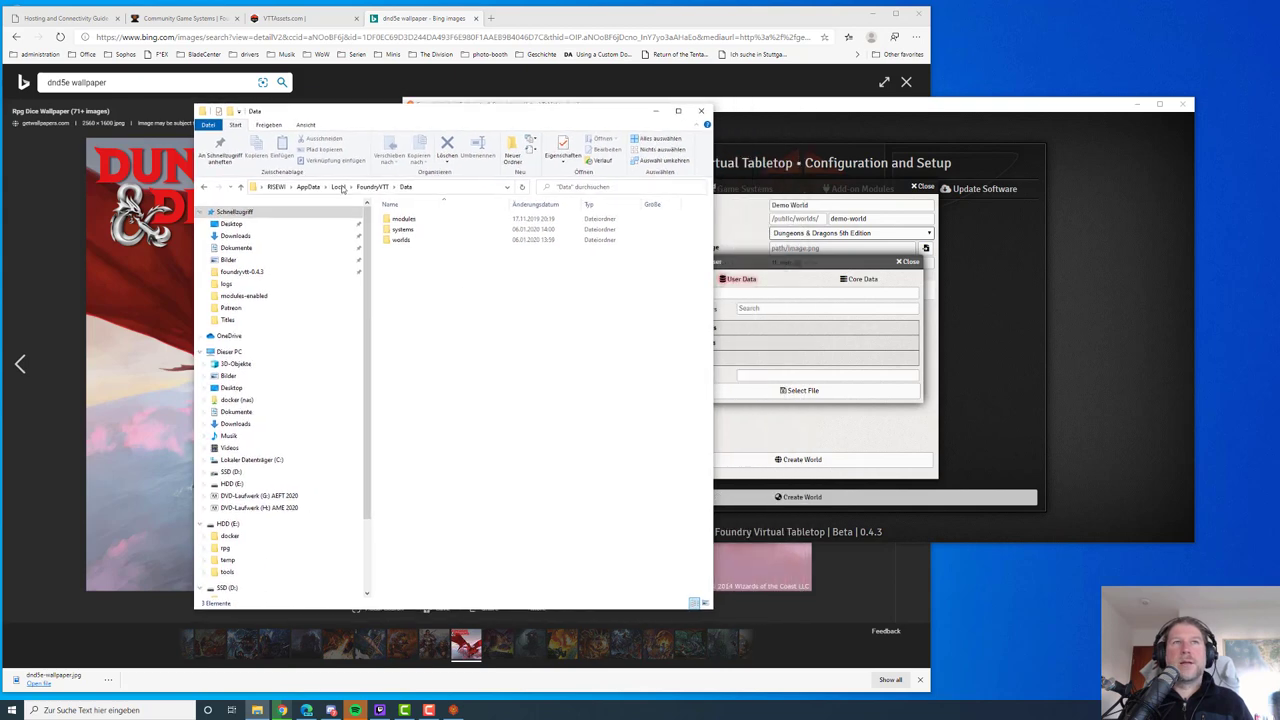
{"action": "right_click", "coordinate": [395, 263]}
{"action": "mouse_move", "coordinate": [361, 425]}
{"action": "left_click", "coordinate": [426, 422]}
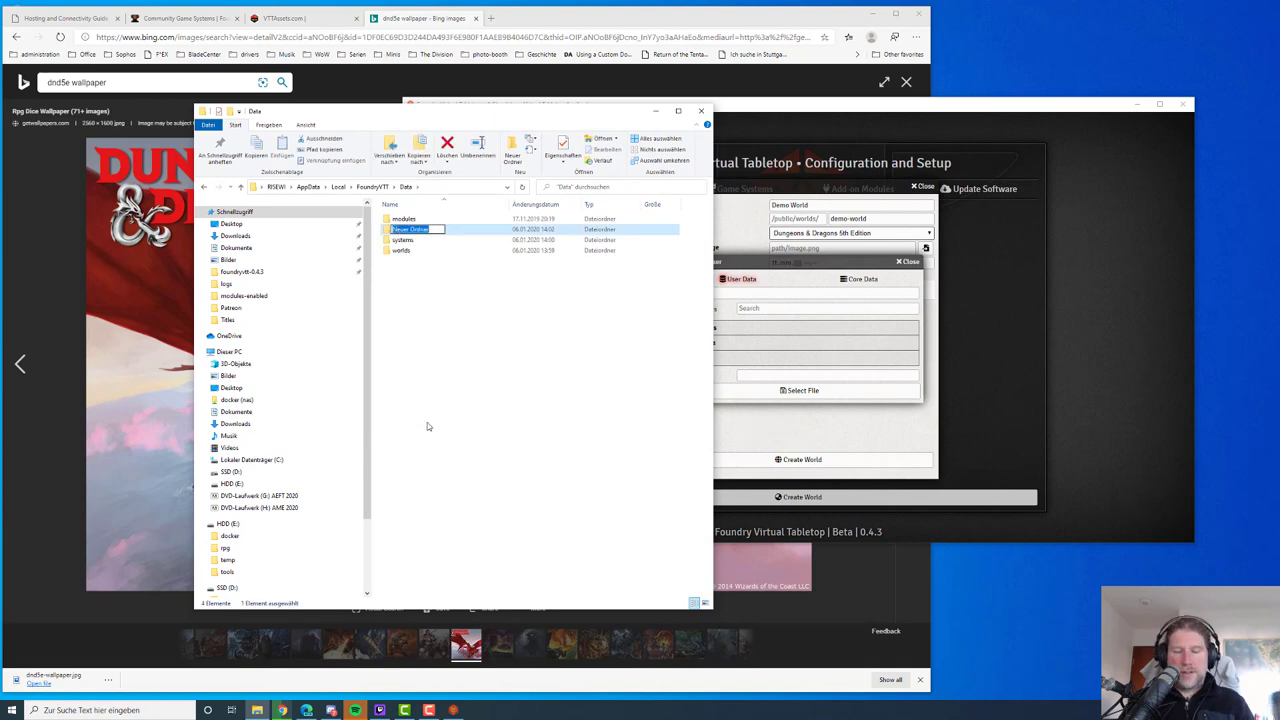
{"action": "type", "text": "upload"}
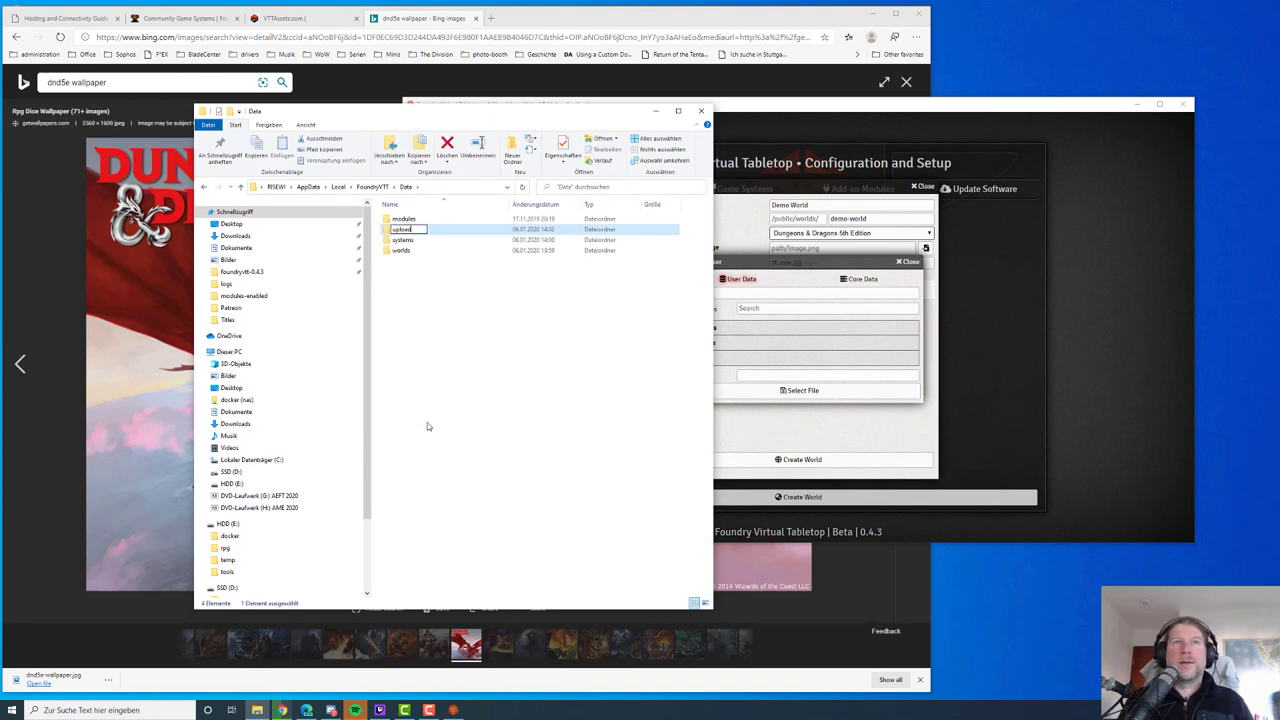
{"action": "key", "text": "Return"}
{"action": "double_click", "coordinate": [405, 242]}
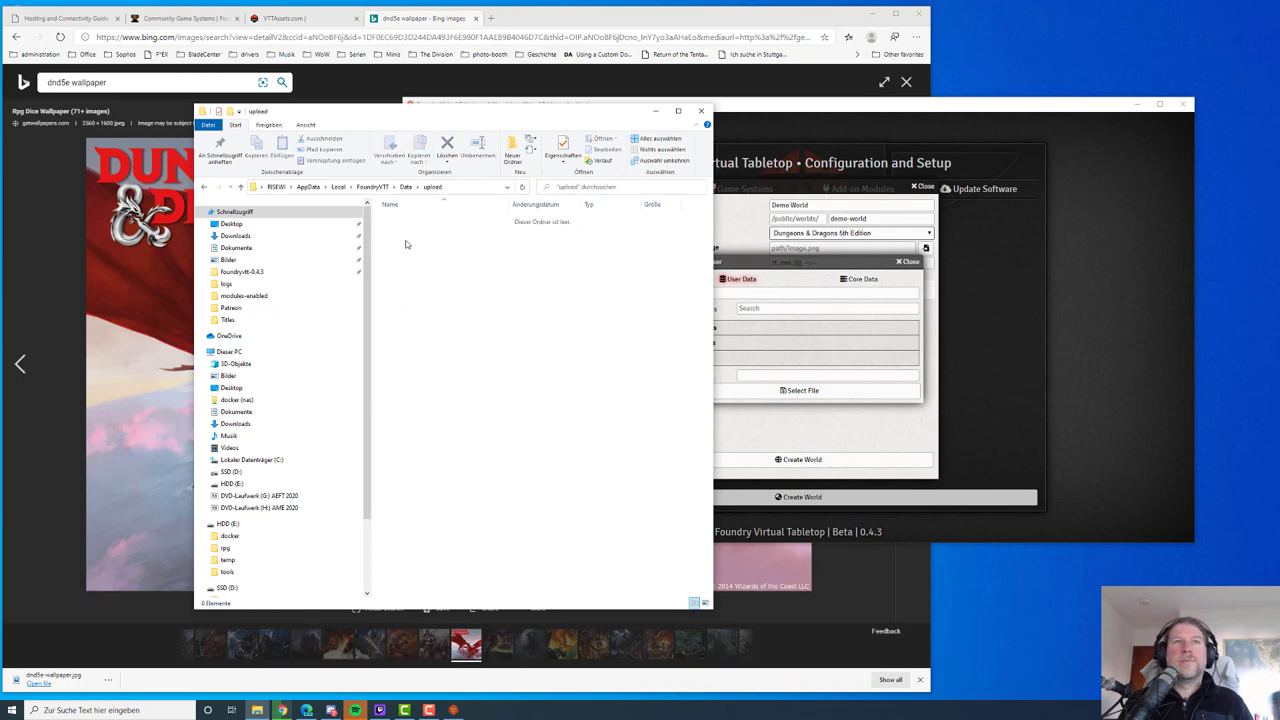
- Create 'wallpapers' and 'user' subfolders inside upload and open wallpapers
{"action": "right_click", "coordinate": [418, 241]}
{"action": "left_click", "coordinate": [432, 402]}
{"action": "type", "text": "wallpapers"}
{"action": "key", "text": "Return"}
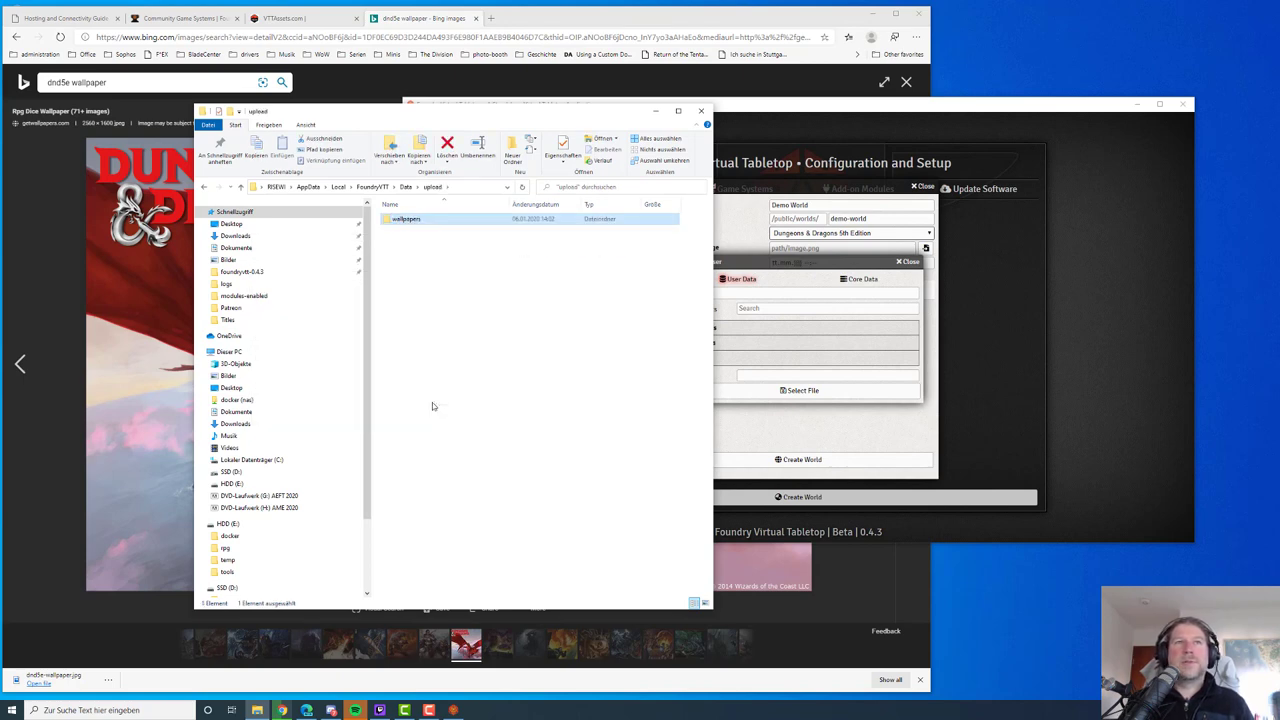
{"action": "right_click", "coordinate": [448, 337]}
{"action": "mouse_move", "coordinate": [414, 500]}
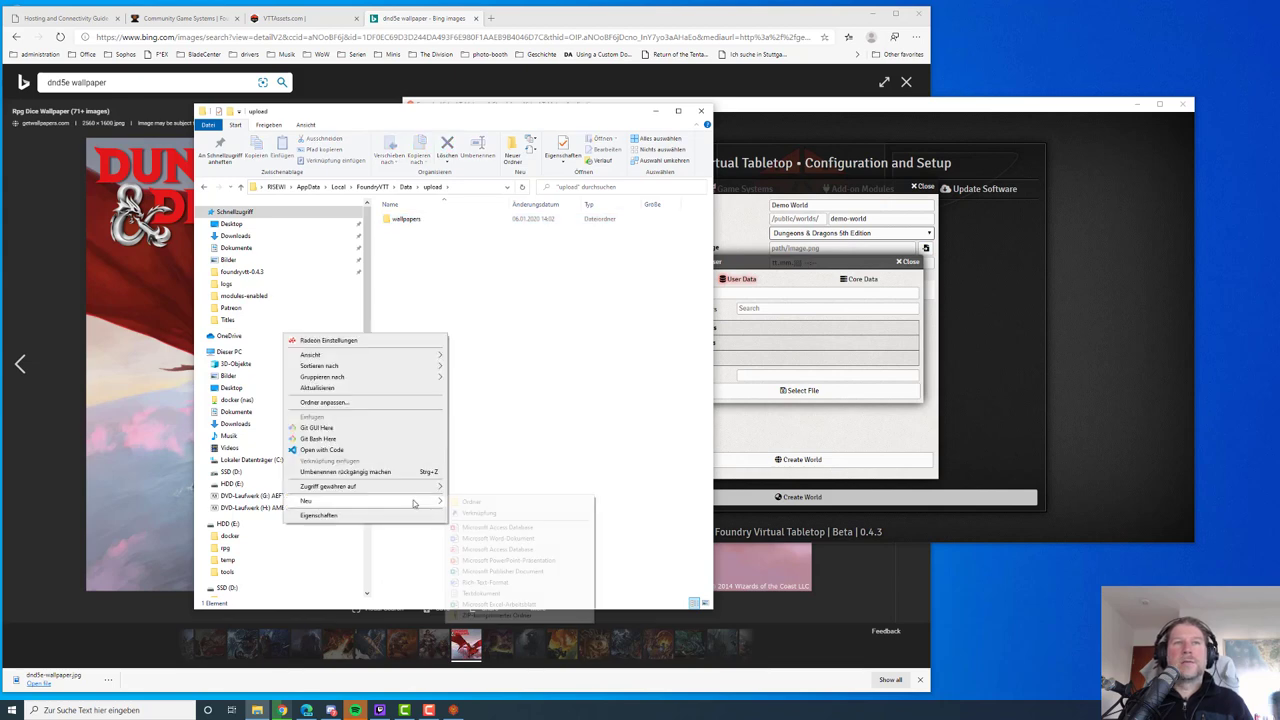
{"action": "left_click", "coordinate": [476, 500]}
{"action": "type", "text": "ma"}
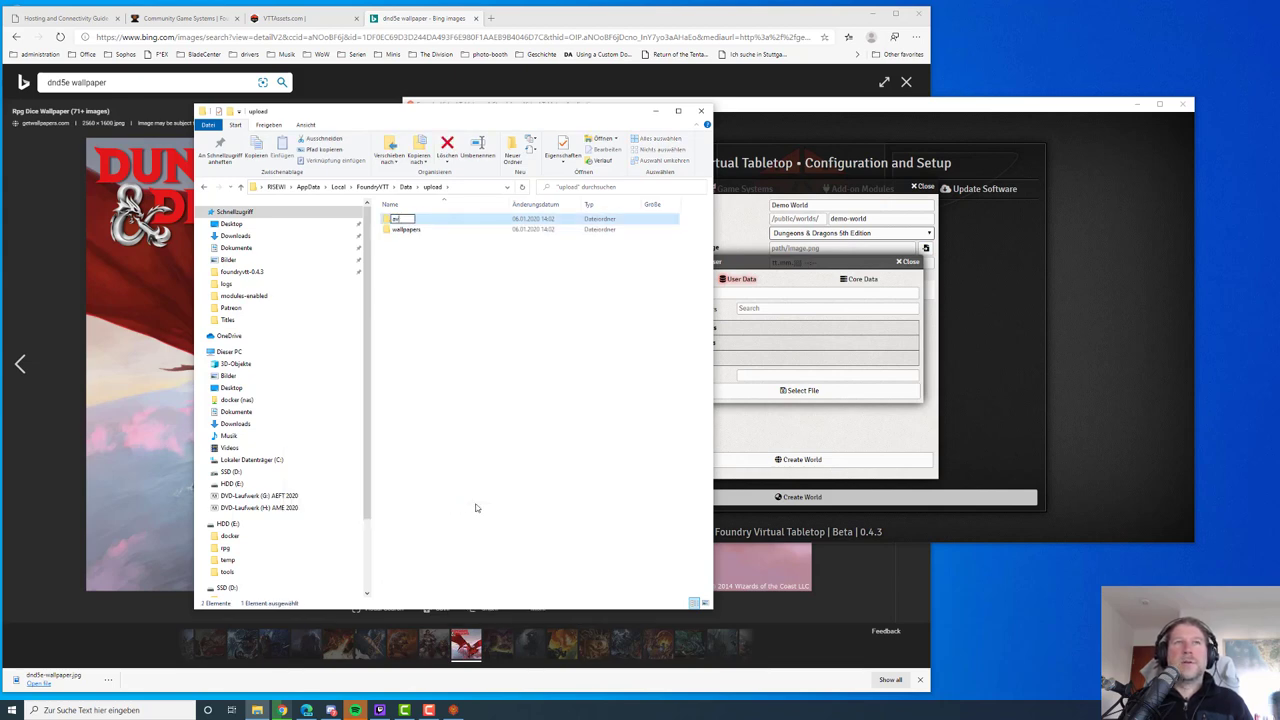
{"action": "type", "text": "er"}
{"action": "key", "text": "Return"}
{"action": "double_click", "coordinate": [430, 230]}
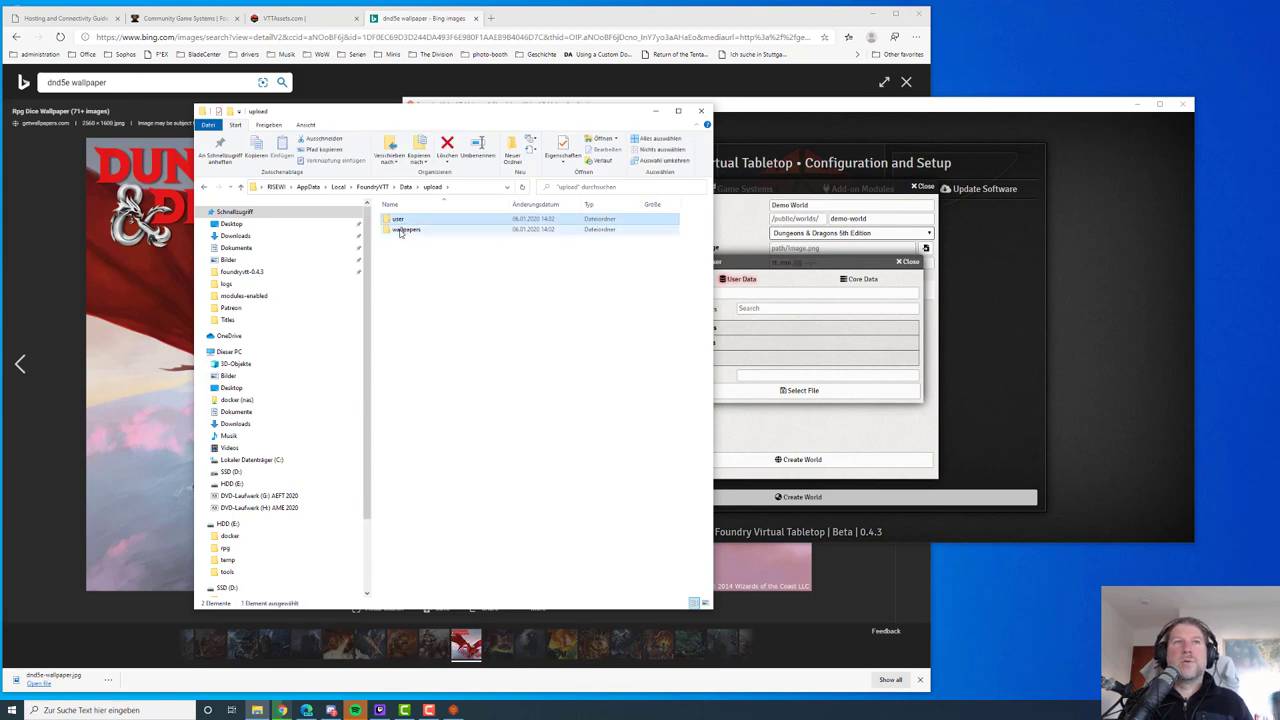
{"action": "left_click", "coordinate": [799, 261]}
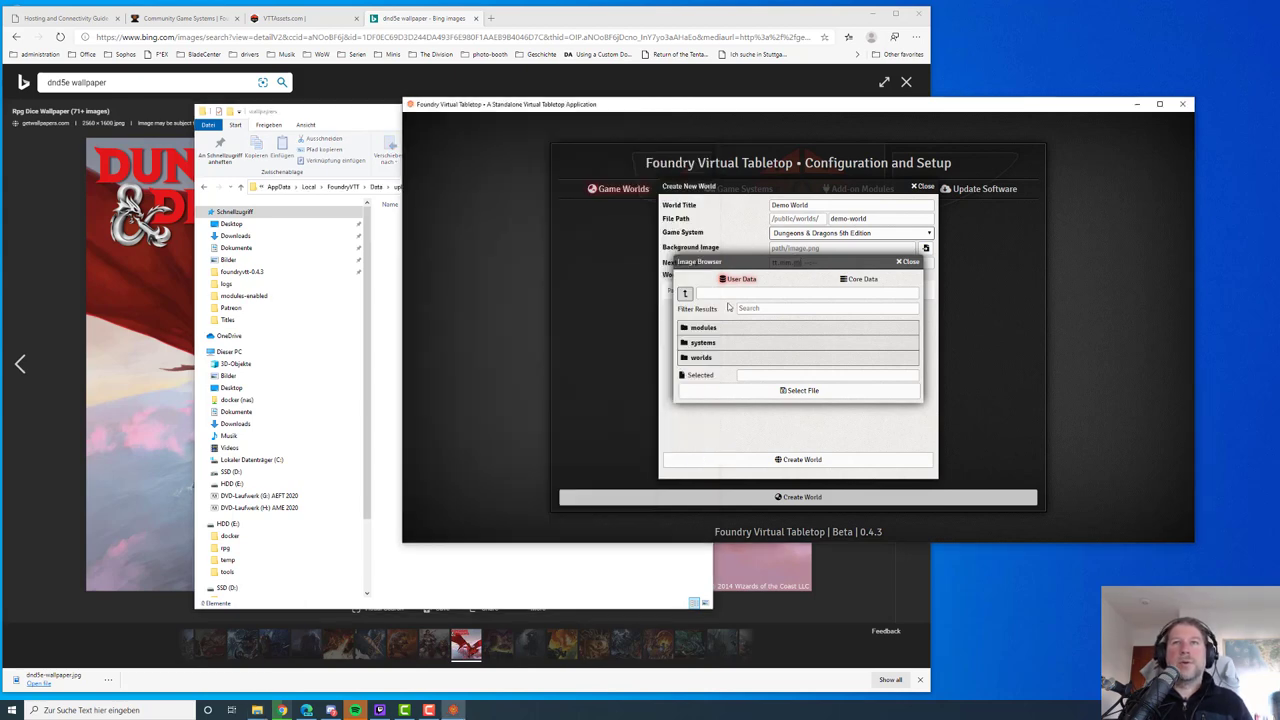
- Refresh the background image browser and browse upload, showing its user and wallpapers subfolders
{"action": "left_click", "coordinate": [908, 261]}
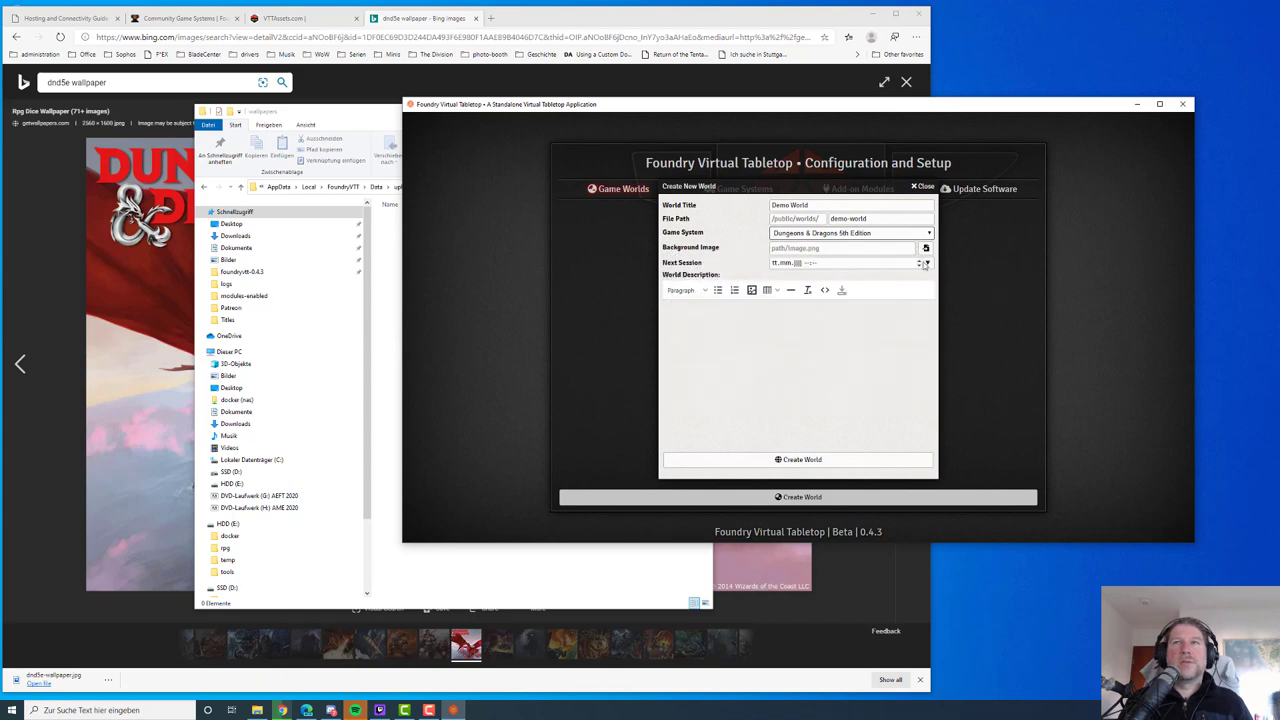
{"action": "left_click", "coordinate": [926, 249]}
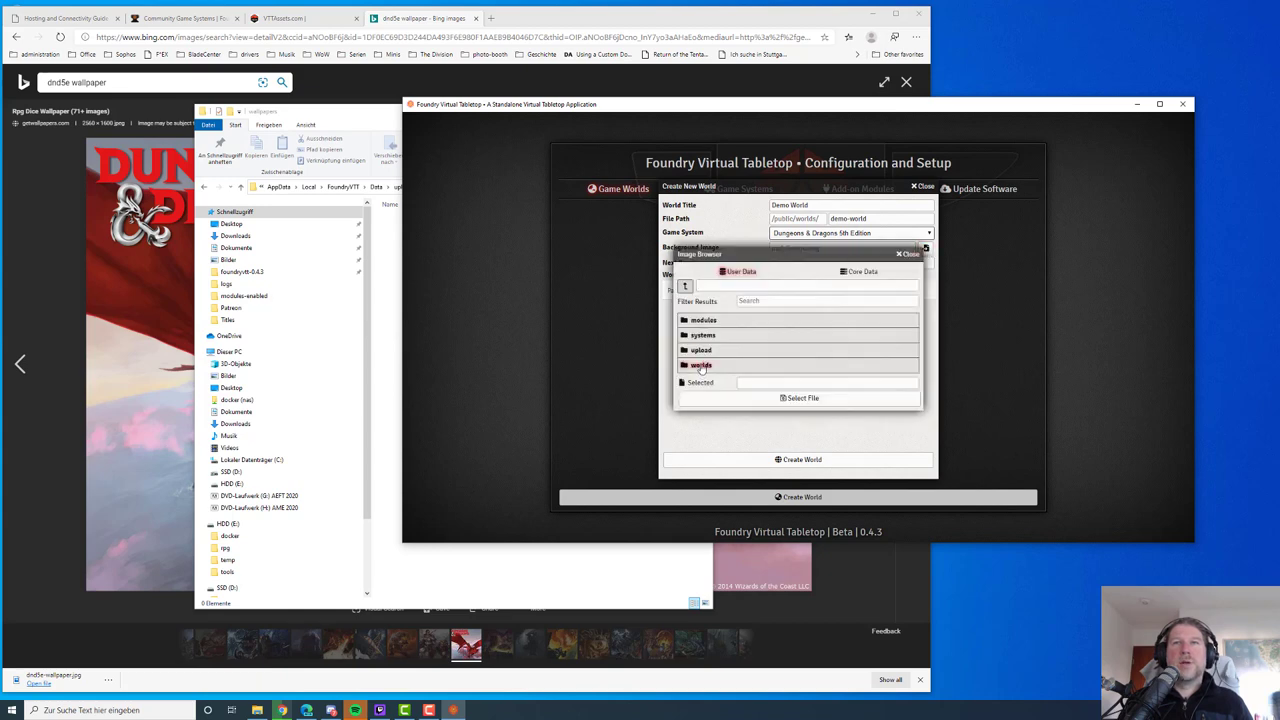
{"action": "left_click", "coordinate": [701, 351]}
{"action": "left_click", "coordinate": [710, 335]}
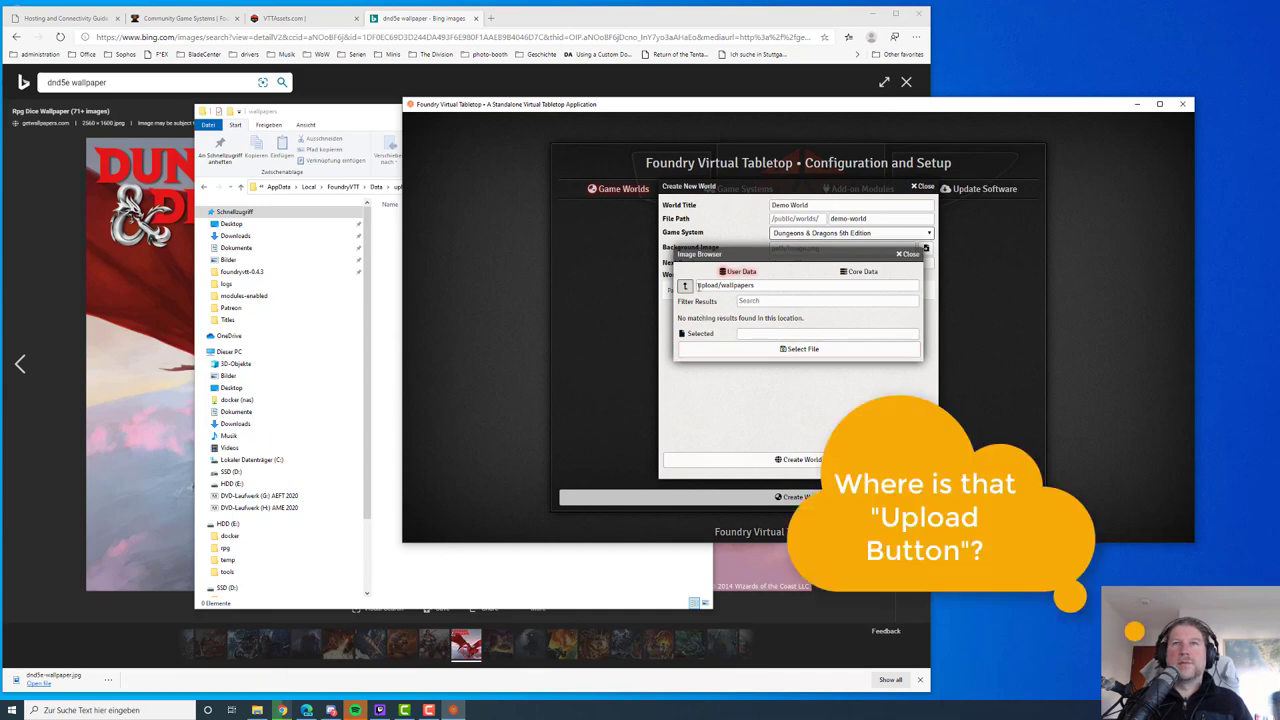
{"action": "left_click", "coordinate": [686, 288]}
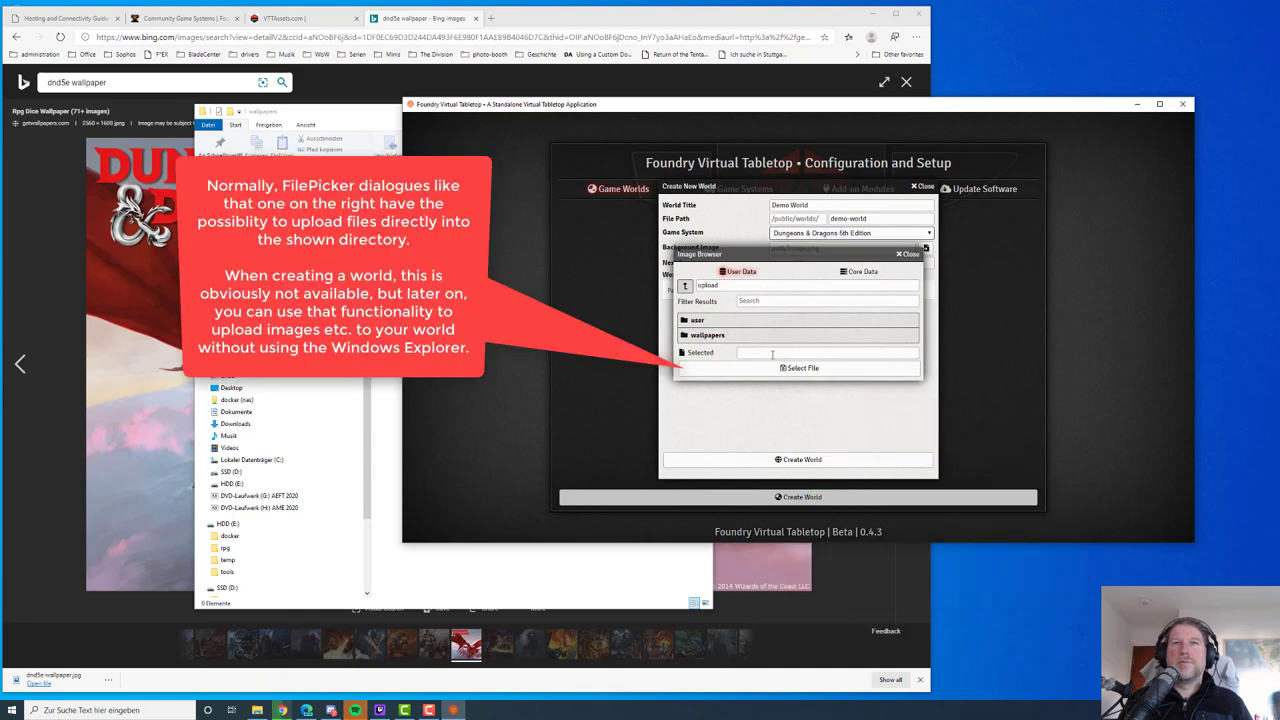
{"action": "left_click_drag", "start_coordinate": [718, 258], "coordinate": [720, 304]}
{"action": "left_click_drag", "start_coordinate": [340, 113], "coordinate": [188, 109]}
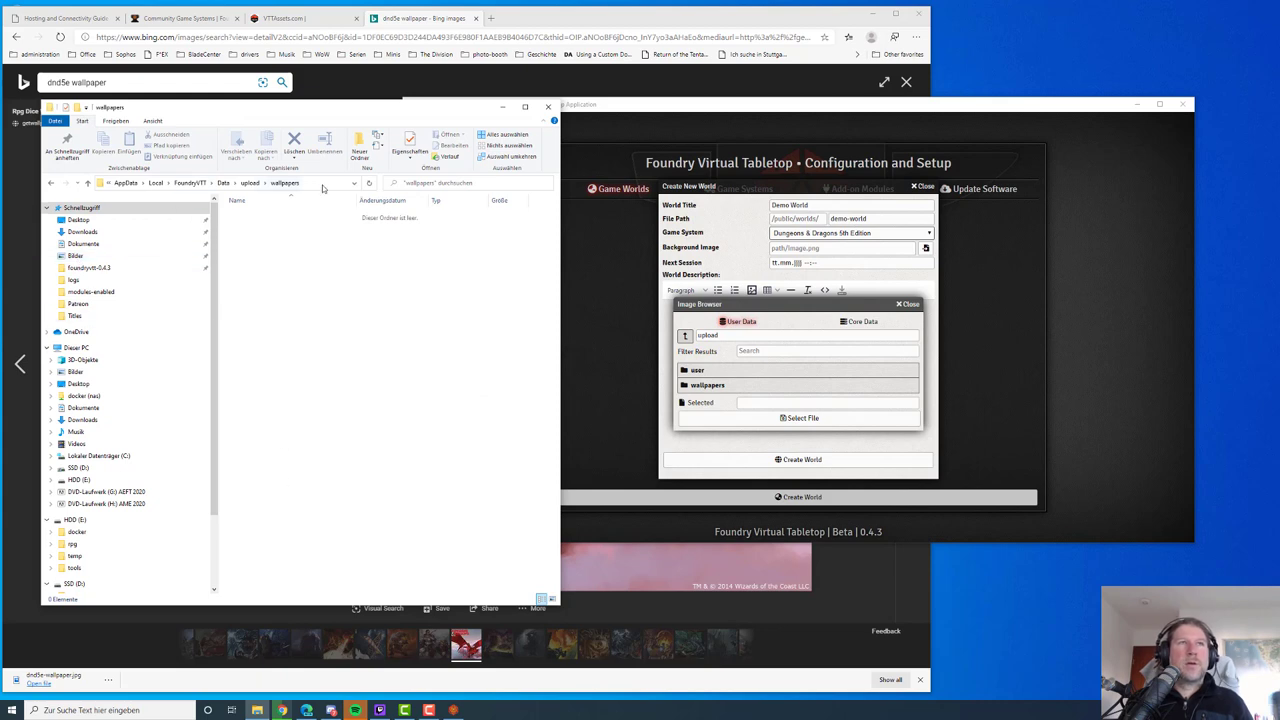
{"action": "left_click", "coordinate": [290, 183]}
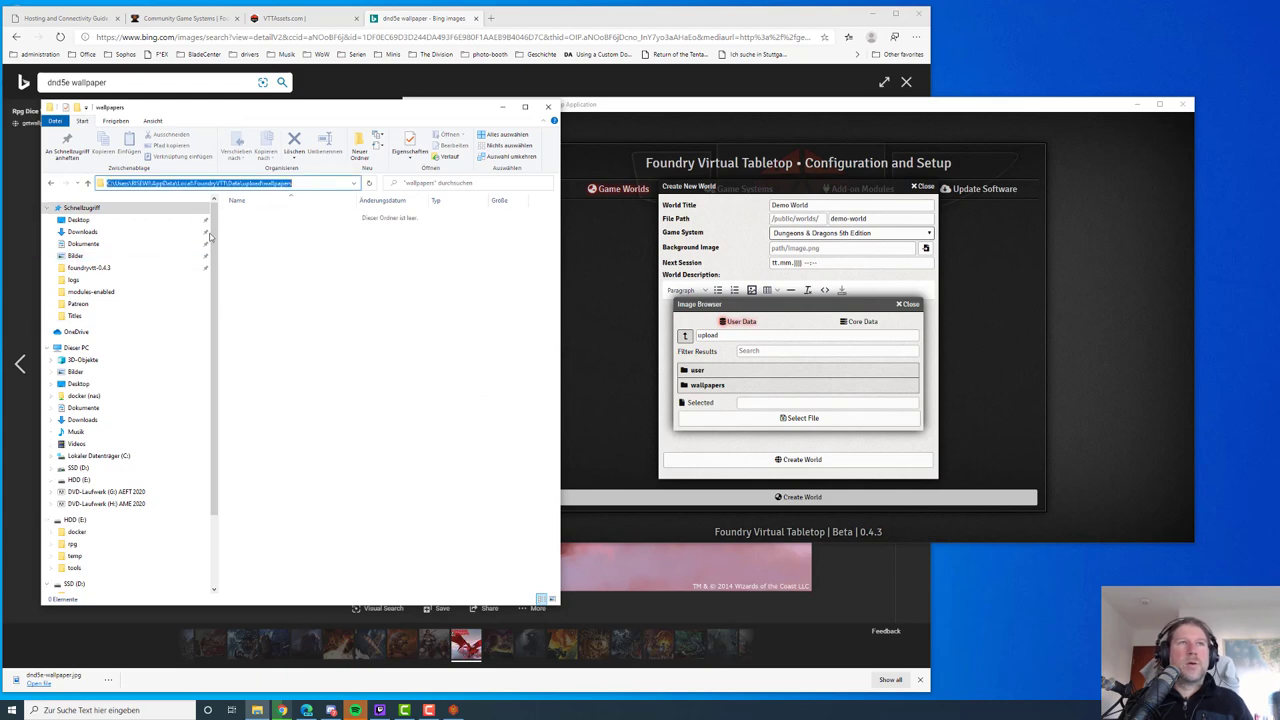
- Paste dnd5e-wallpaper.jpg from Bilder into upload/wallpapers and pick it as the background image
{"action": "left_click", "coordinate": [75, 256]}
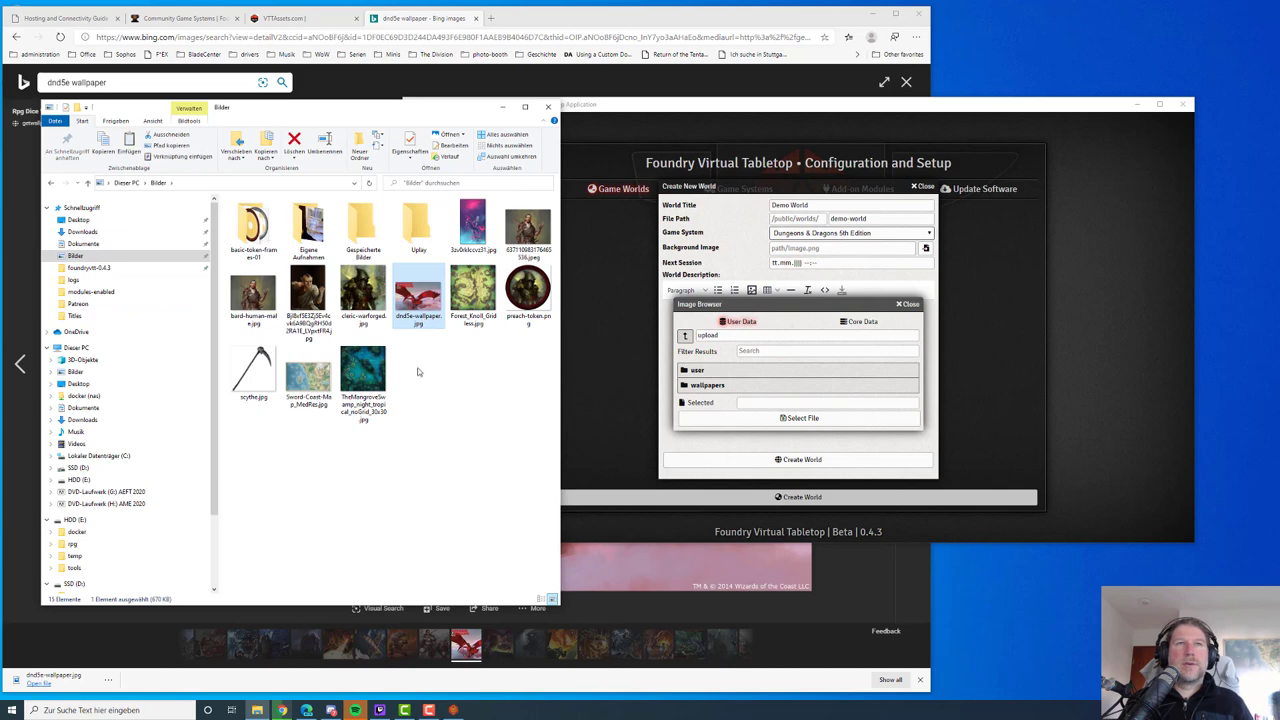
{"action": "left_click", "coordinate": [51, 184]}
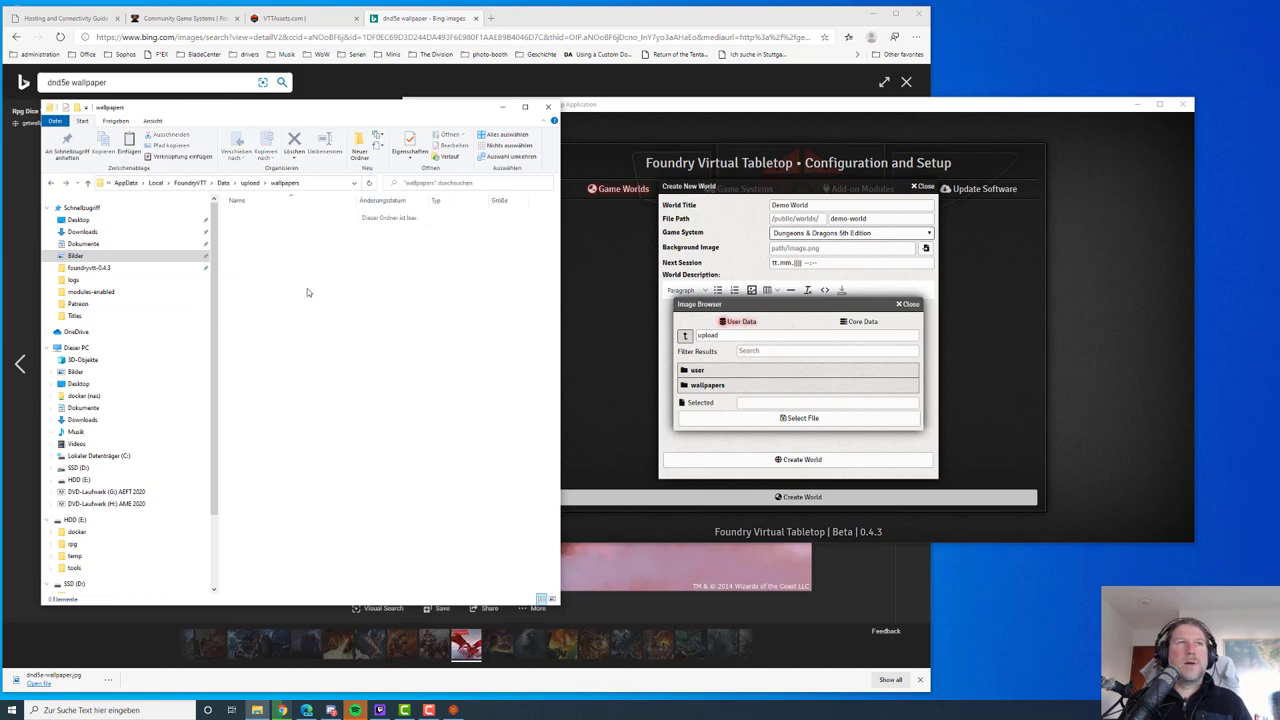
{"action": "key", "text": "ctrl+v"}
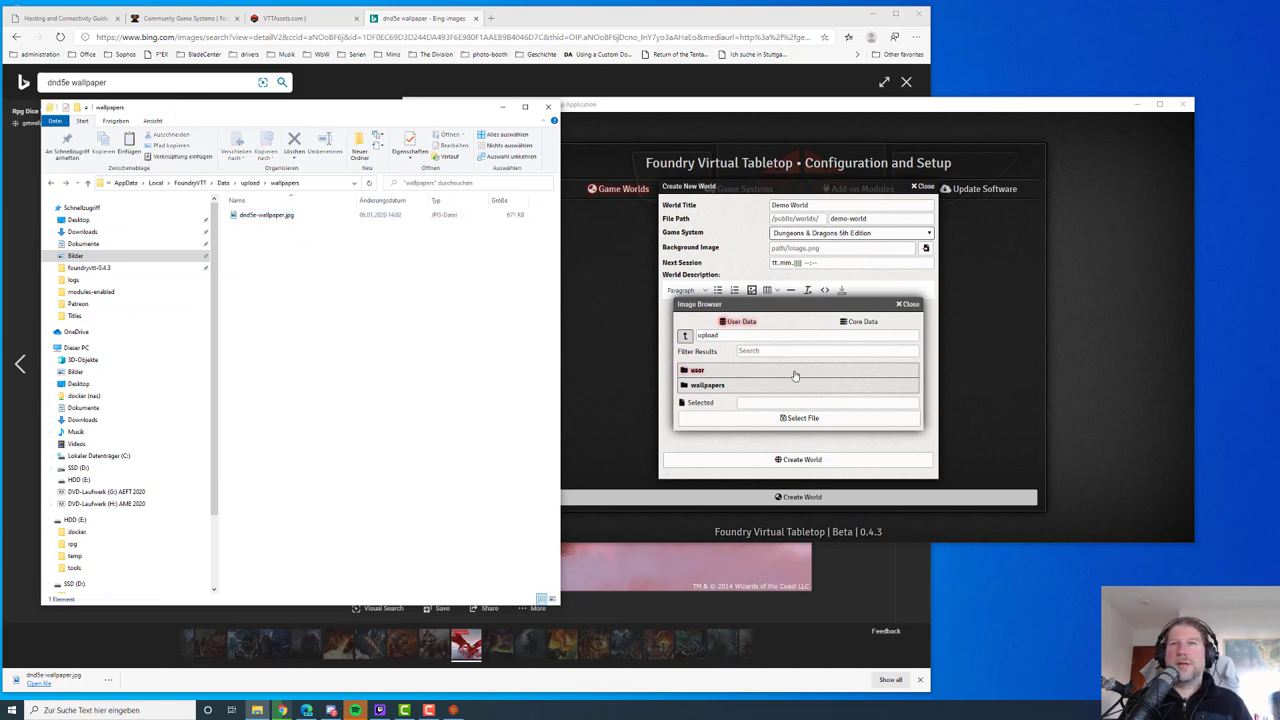
{"action": "left_click", "coordinate": [692, 386]}
{"action": "left_click", "coordinate": [712, 372]}
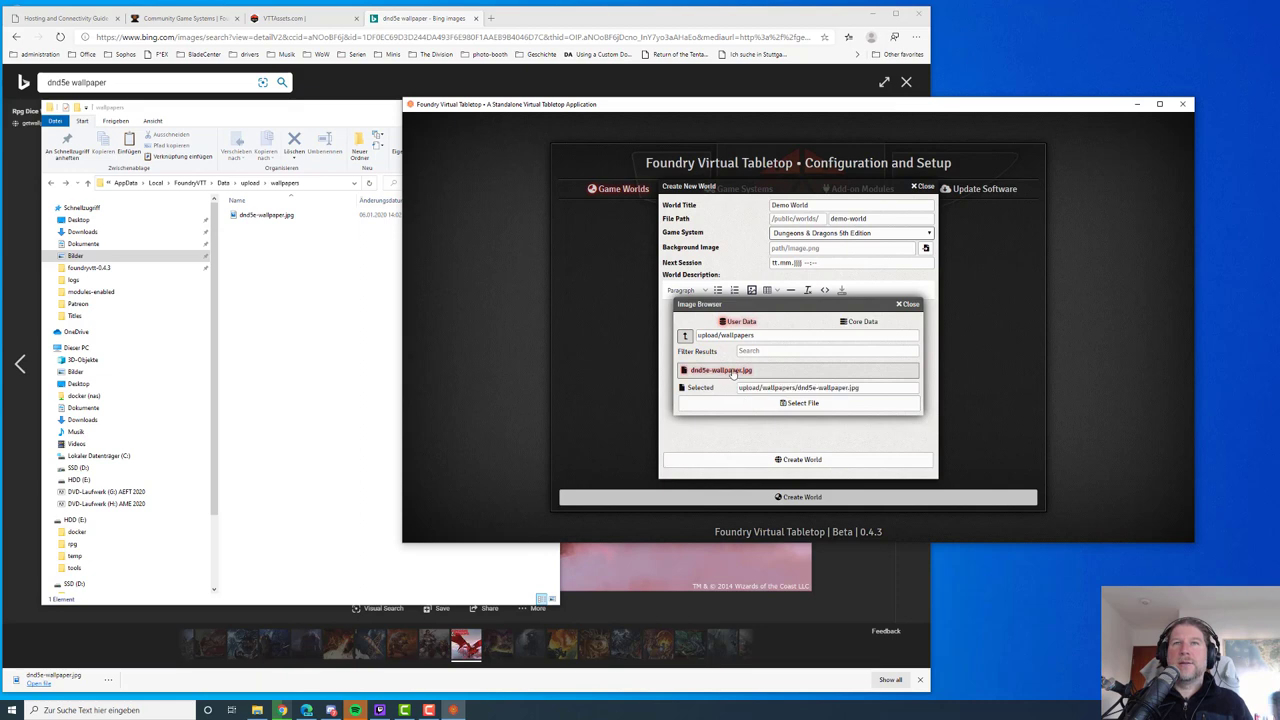
{"action": "left_click", "coordinate": [800, 405]}
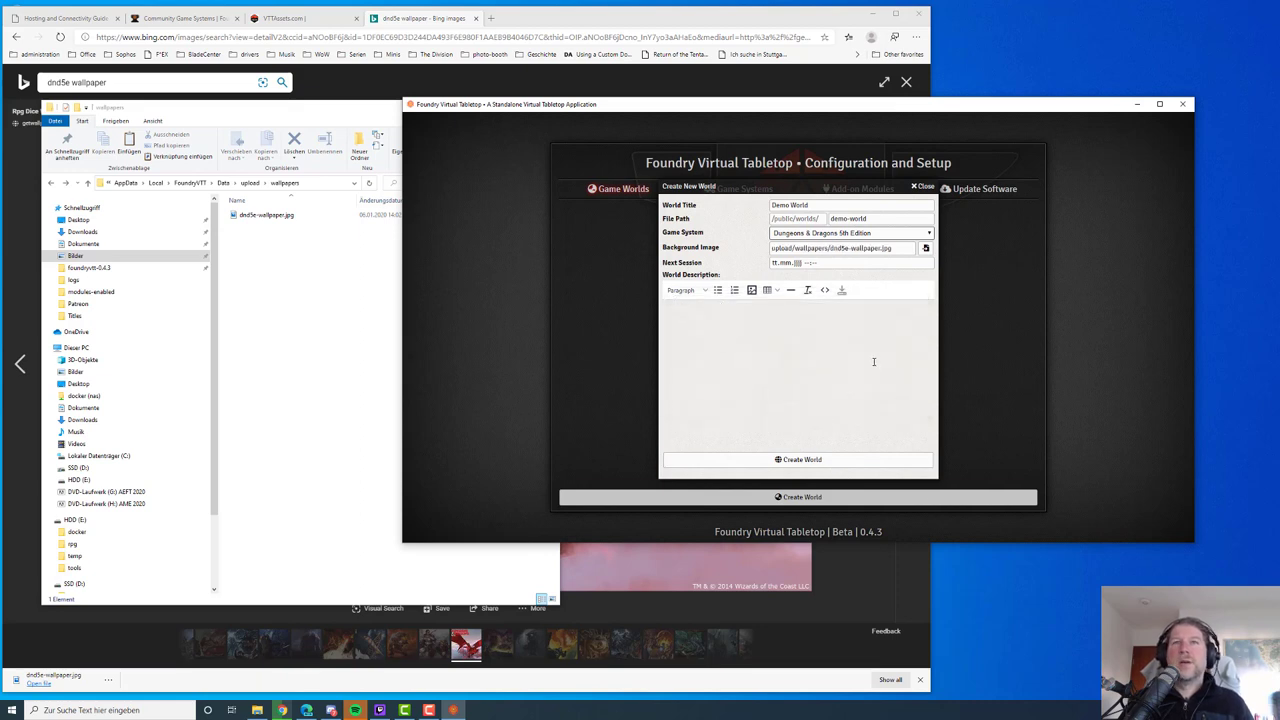
- Create and launch Demo World, then allow Foundry through the Windows firewall
{"action": "left_click", "coordinate": [830, 460]}
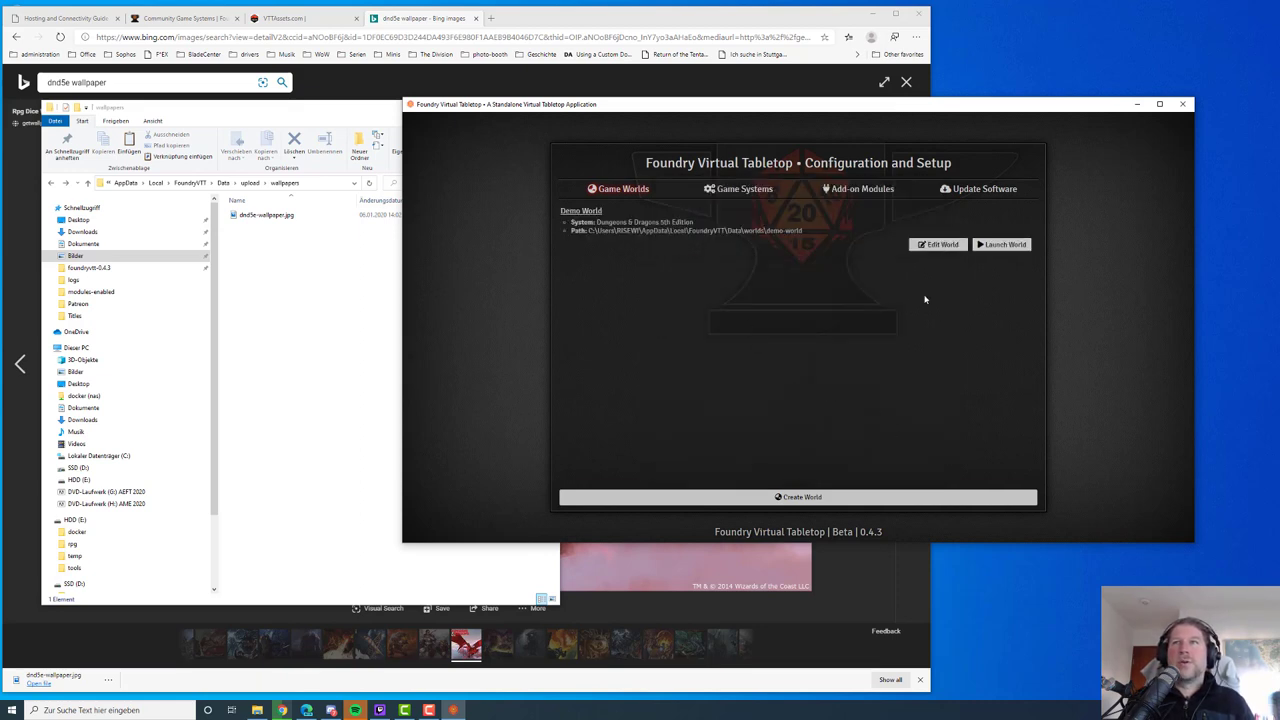
{"action": "left_click", "coordinate": [1002, 244]}
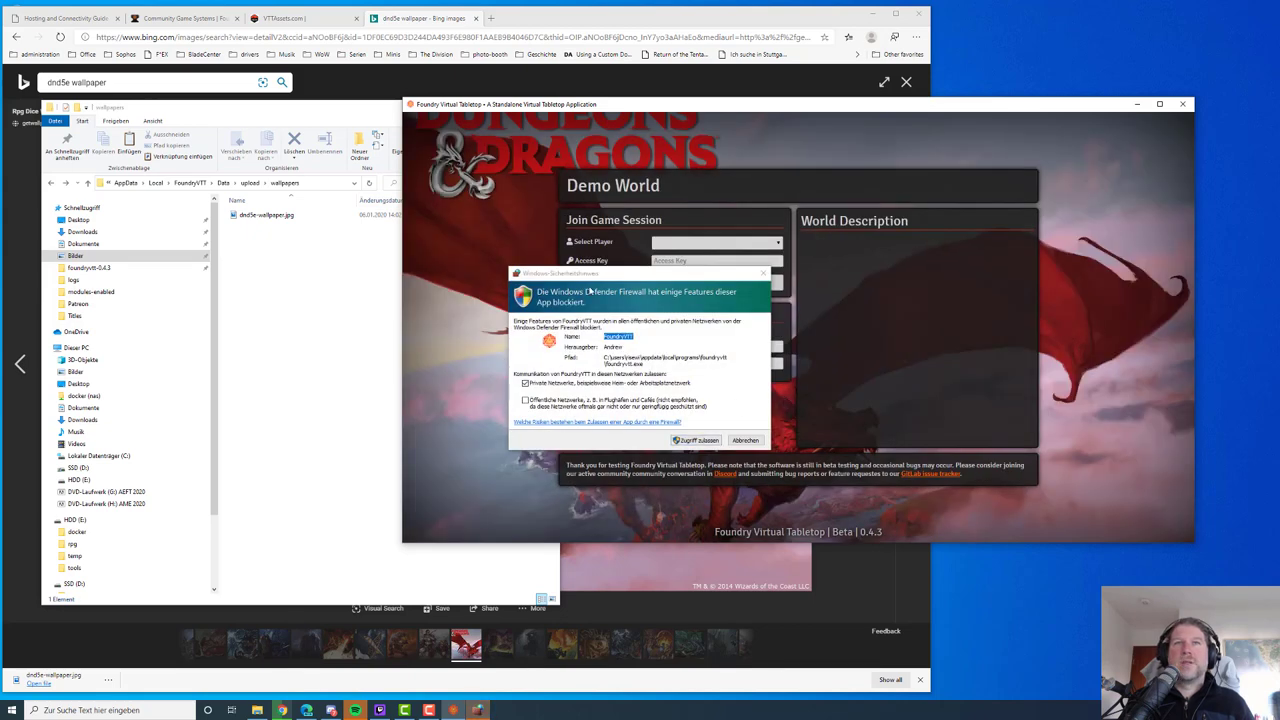
{"action": "left_click_drag", "start_coordinate": [590, 274], "coordinate": [334, 197]}
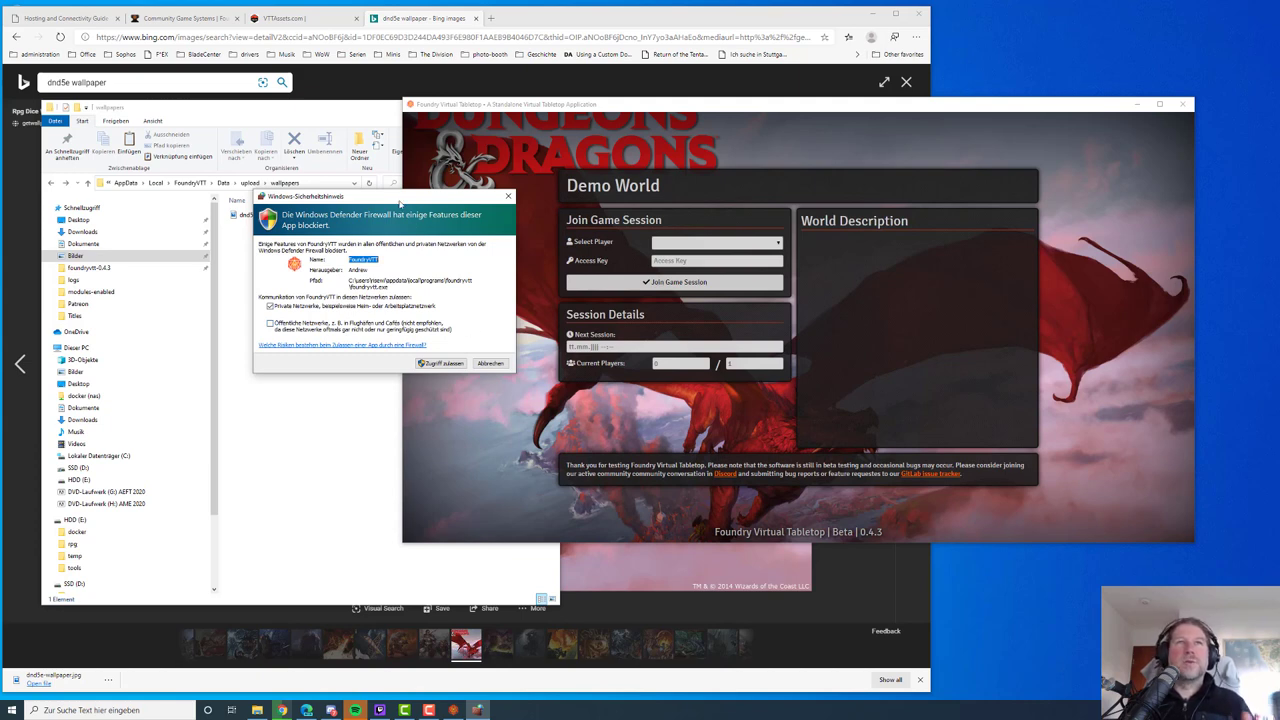
{"action": "left_click_drag", "start_coordinate": [414, 202], "coordinate": [455, 185]}
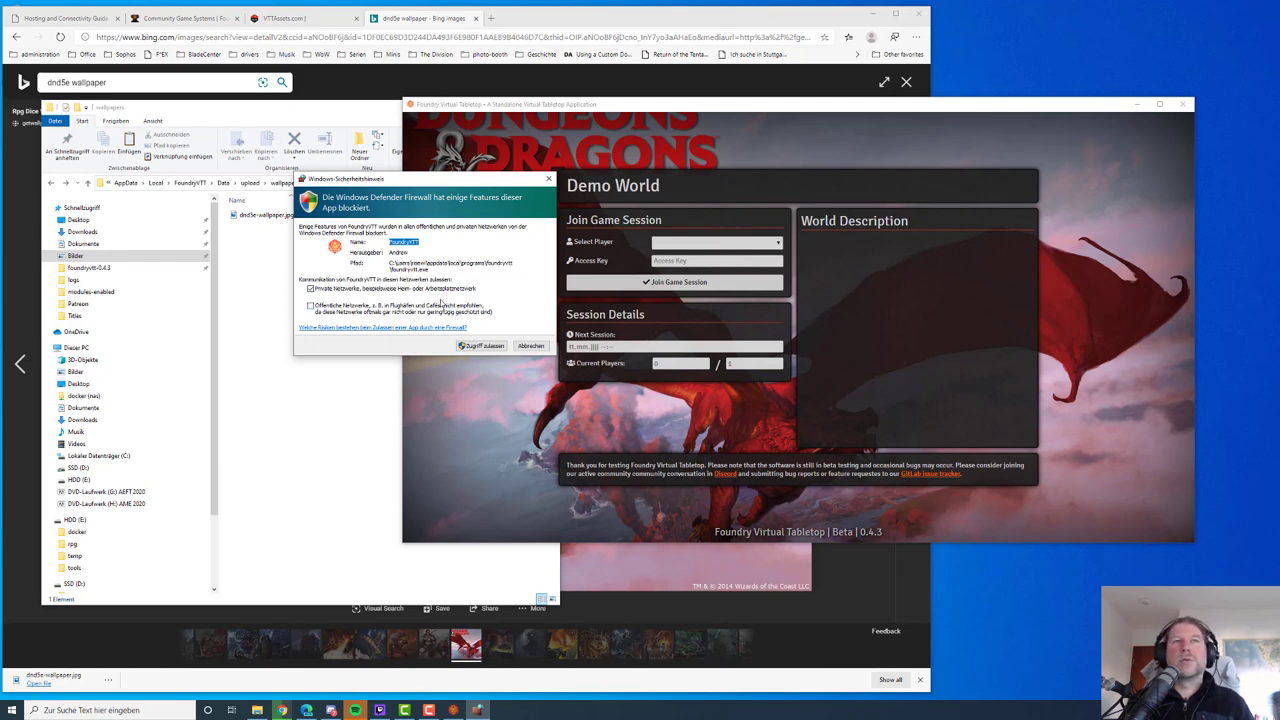
{"action": "mouse_move", "coordinate": [432, 186]}
{"action": "left_mouse_down"}
{"action": "mouse_move", "coordinate": [416, 184]}
{"action": "mouse_move", "coordinate": [433, 179]}
{"action": "left_mouse_up"}
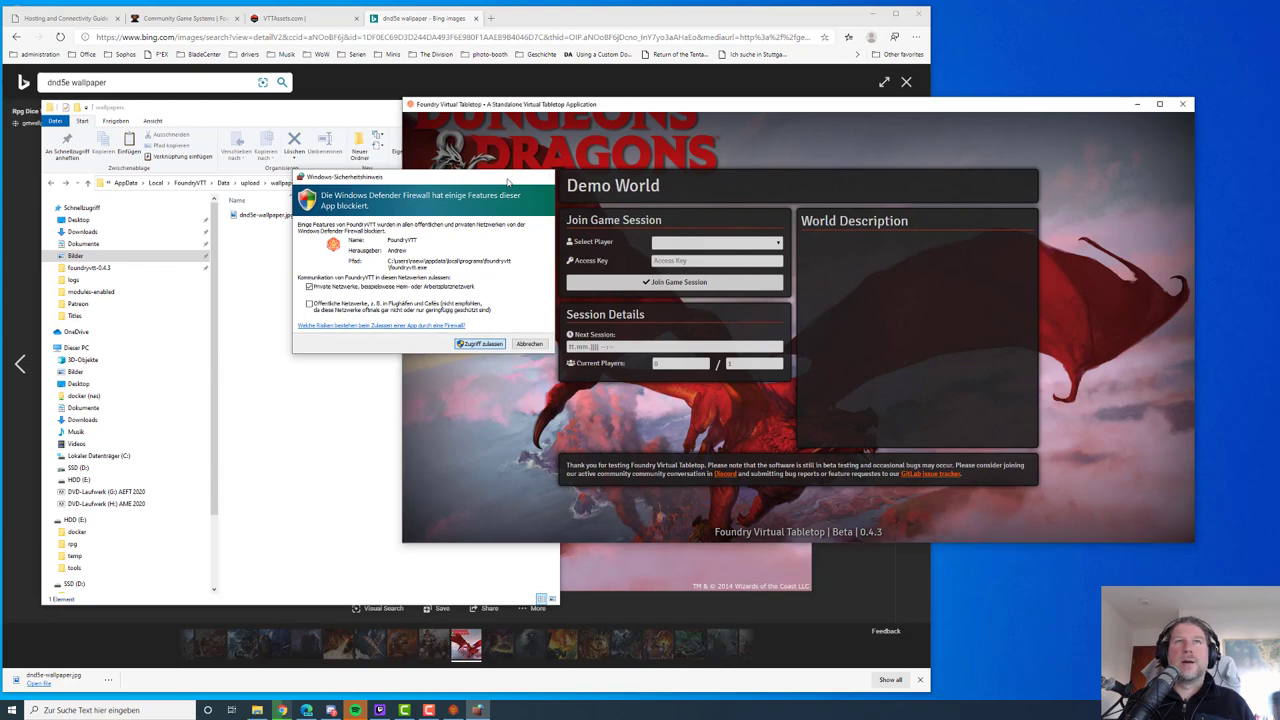
{"action": "key", "text": "Return"}
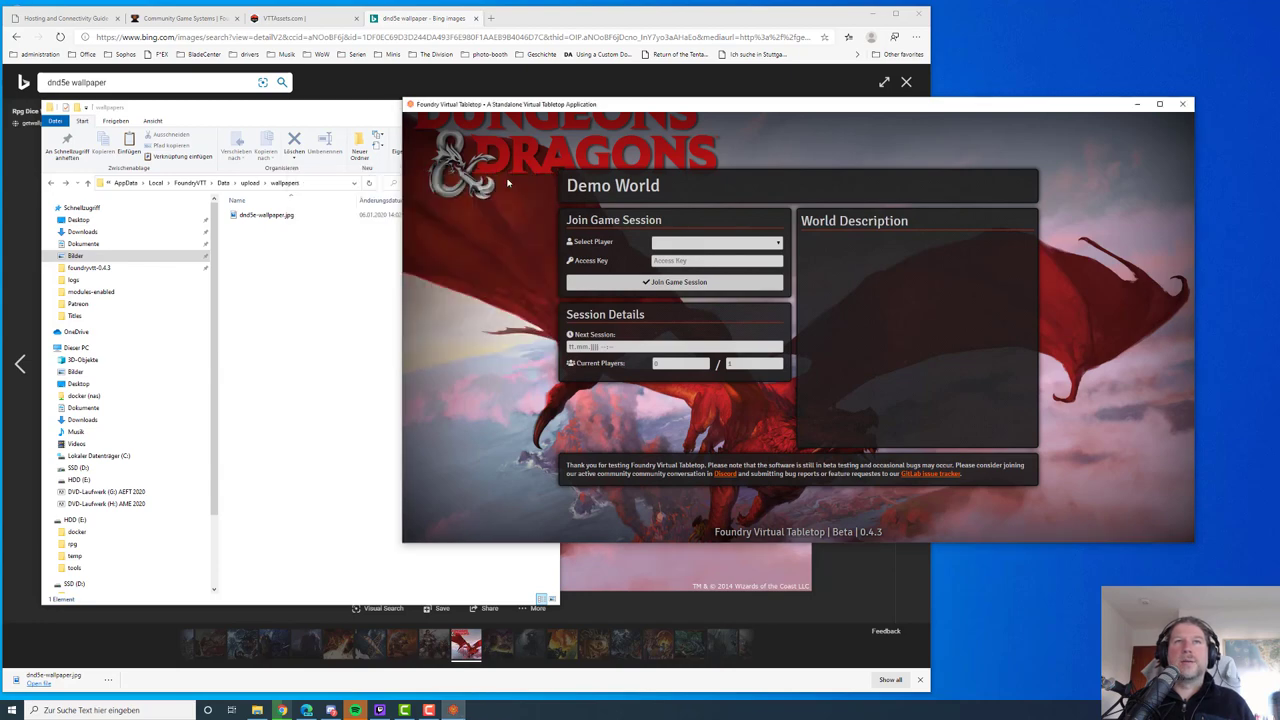
- Join the Demo World session as Gamemaster after entering the access key
{"action": "double_click", "coordinate": [600, 111]}
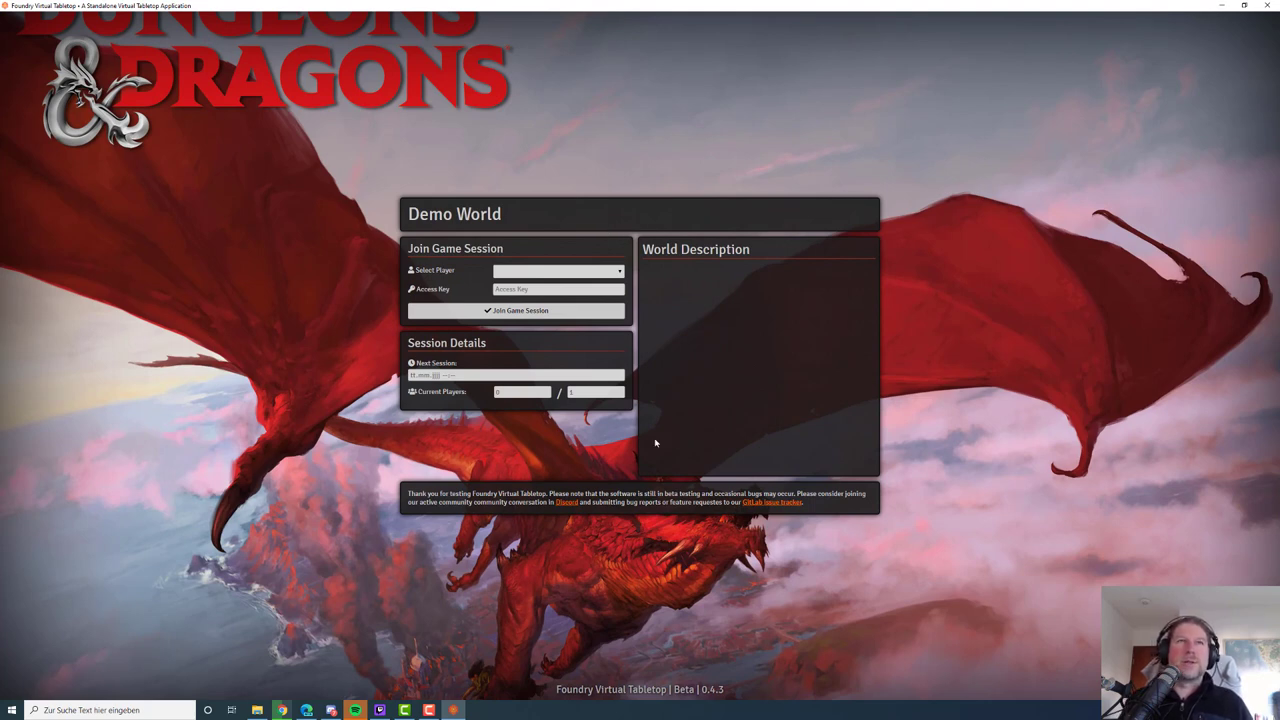
{"action": "left_click", "coordinate": [533, 273]}
{"action": "left_click", "coordinate": [533, 273]}
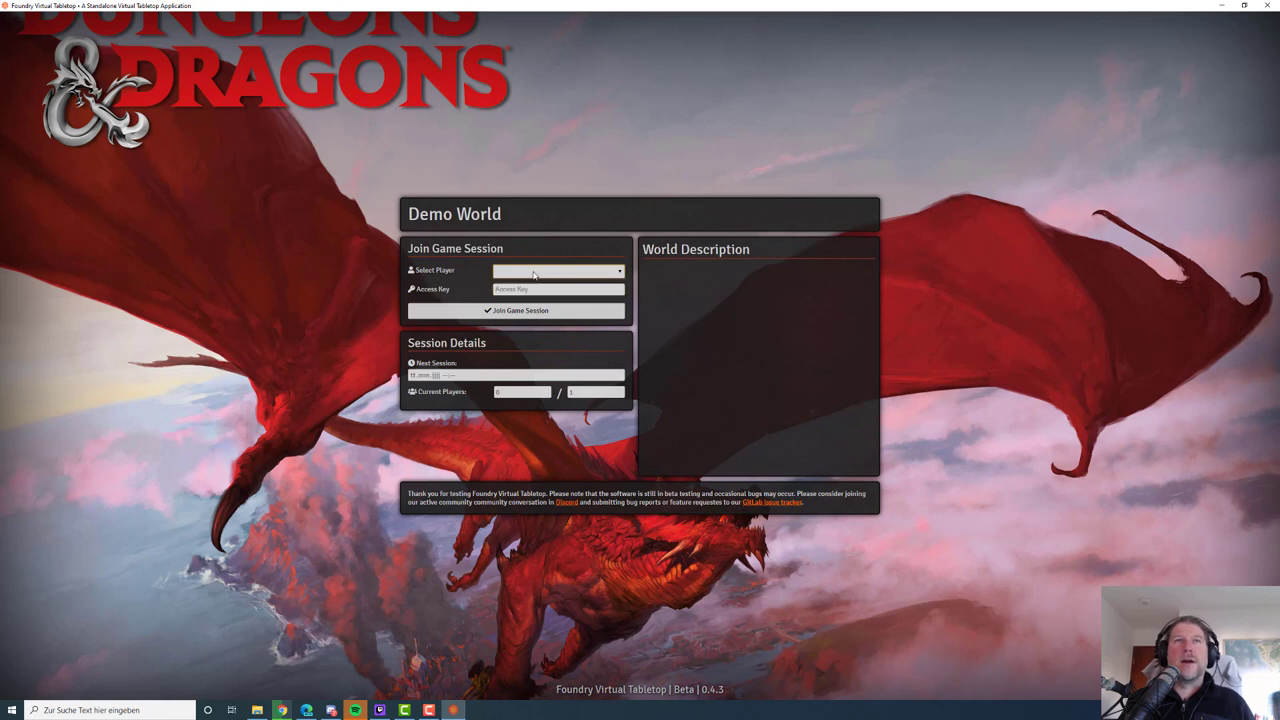
{"action": "left_click", "coordinate": [533, 272]}
{"action": "left_click", "coordinate": [540, 285]}
{"action": "left_click", "coordinate": [519, 288]}
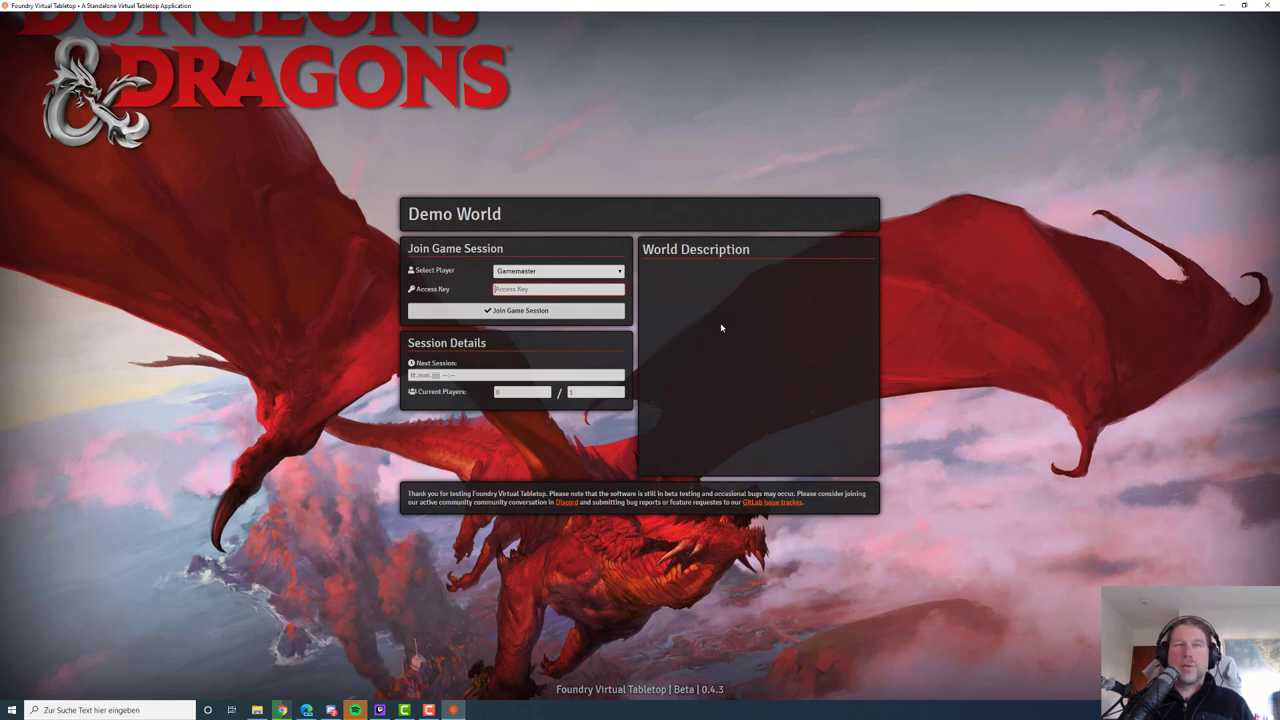
{"action": "type", "text": "aa"}
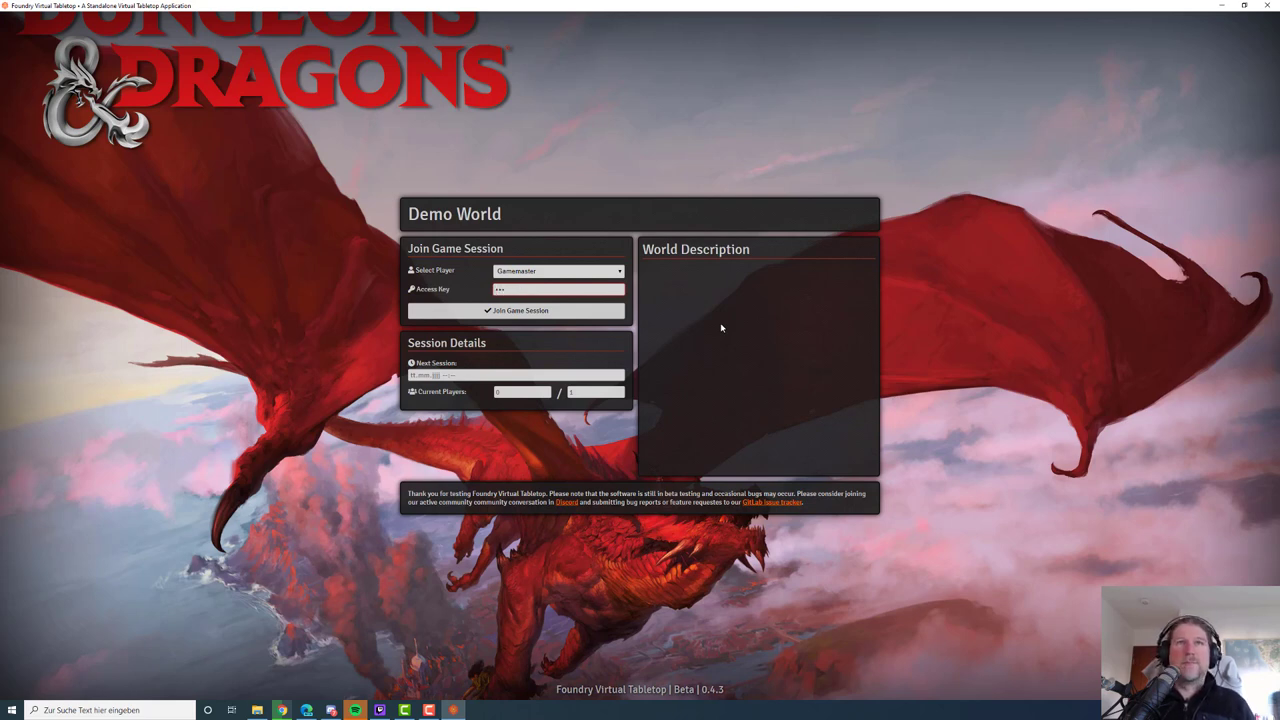
{"action": "type", "text": "a"}
{"action": "left_click", "coordinate": [540, 311]}
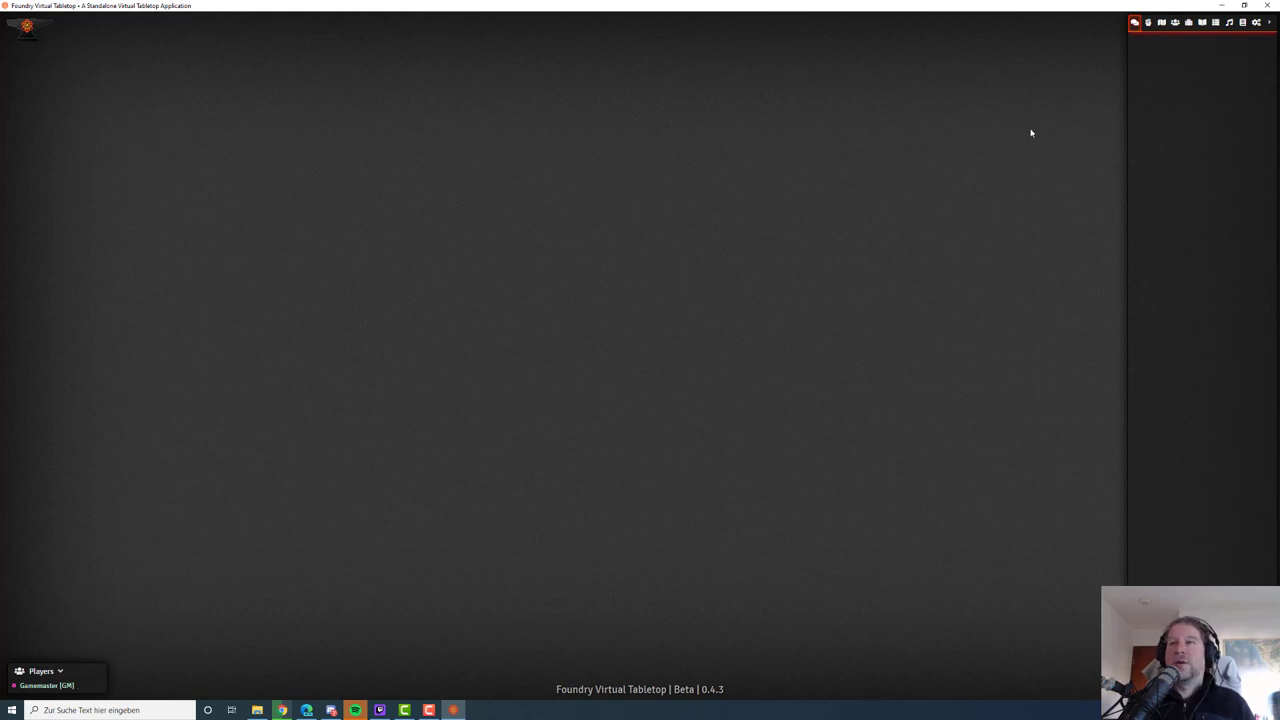
- Review the Core, D&D5e system and Module tabs of Configure Settings, then close it
{"action": "left_click", "coordinate": [1256, 22]}
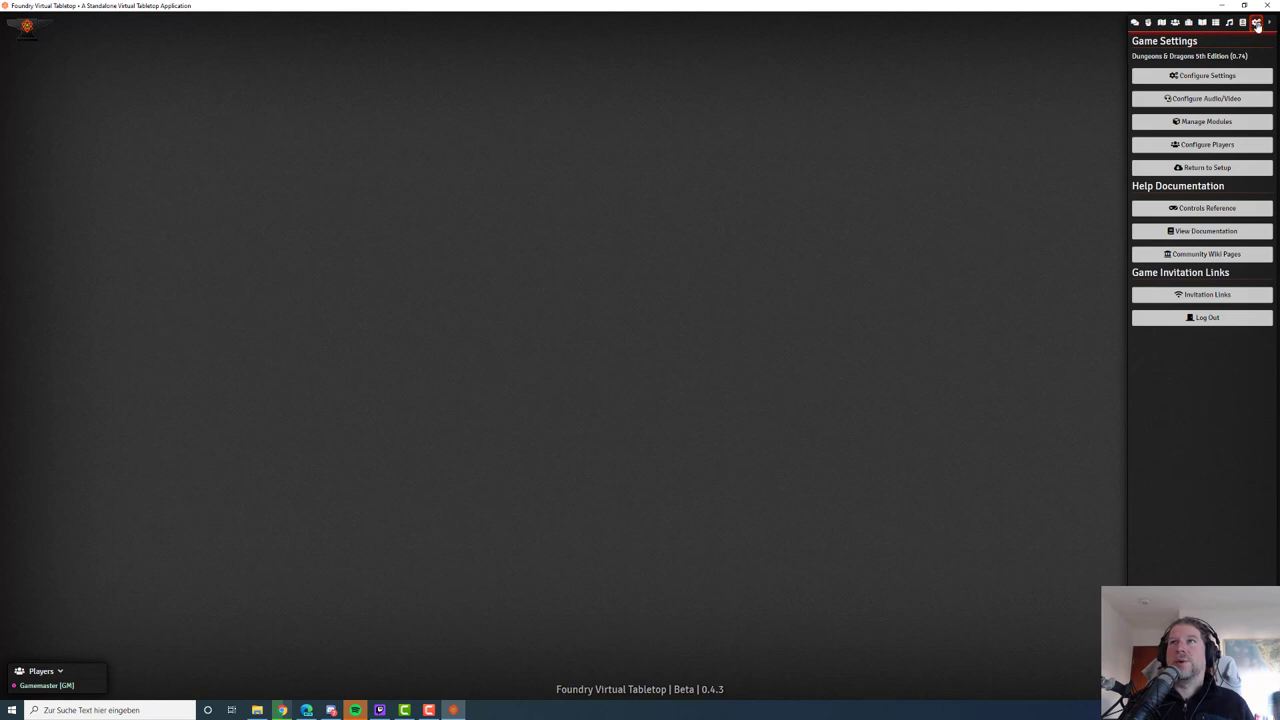
{"action": "left_click", "coordinate": [1222, 75]}
{"action": "left_click_drag", "start_coordinate": [675, 209], "coordinate": [587, 166]}
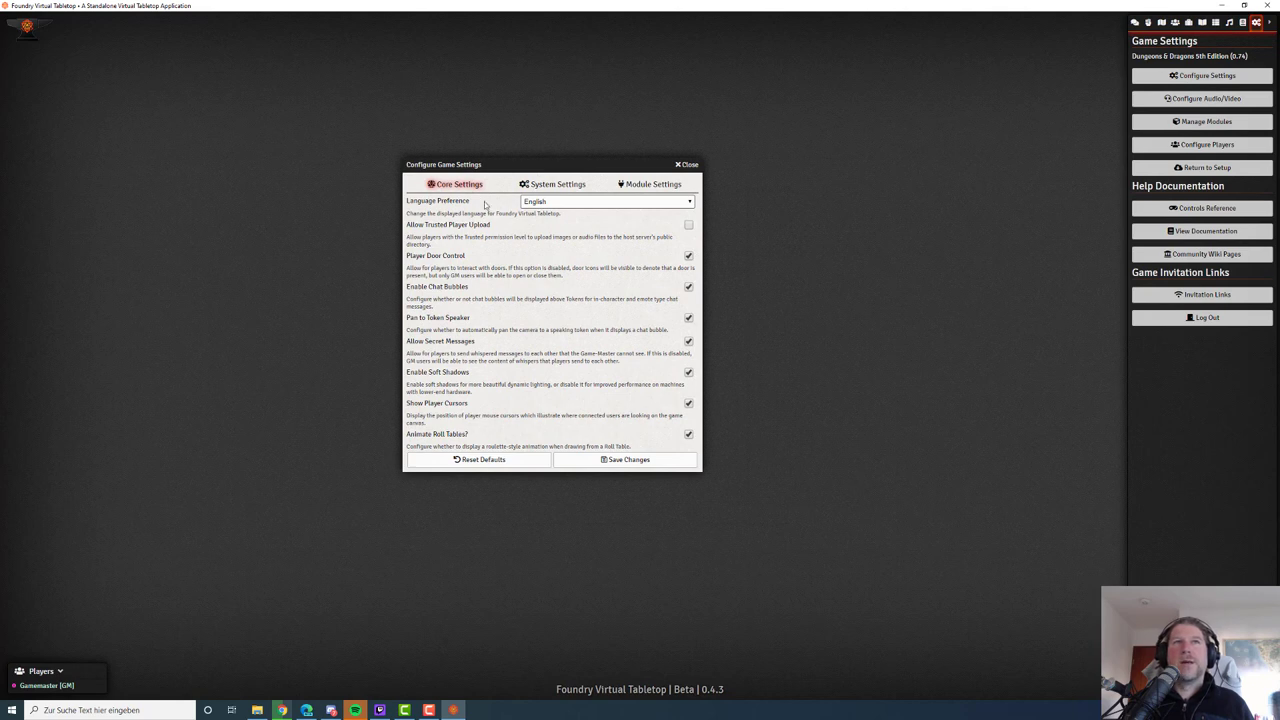
{"action": "left_click", "coordinate": [567, 194]}
{"action": "left_click", "coordinate": [650, 186]}
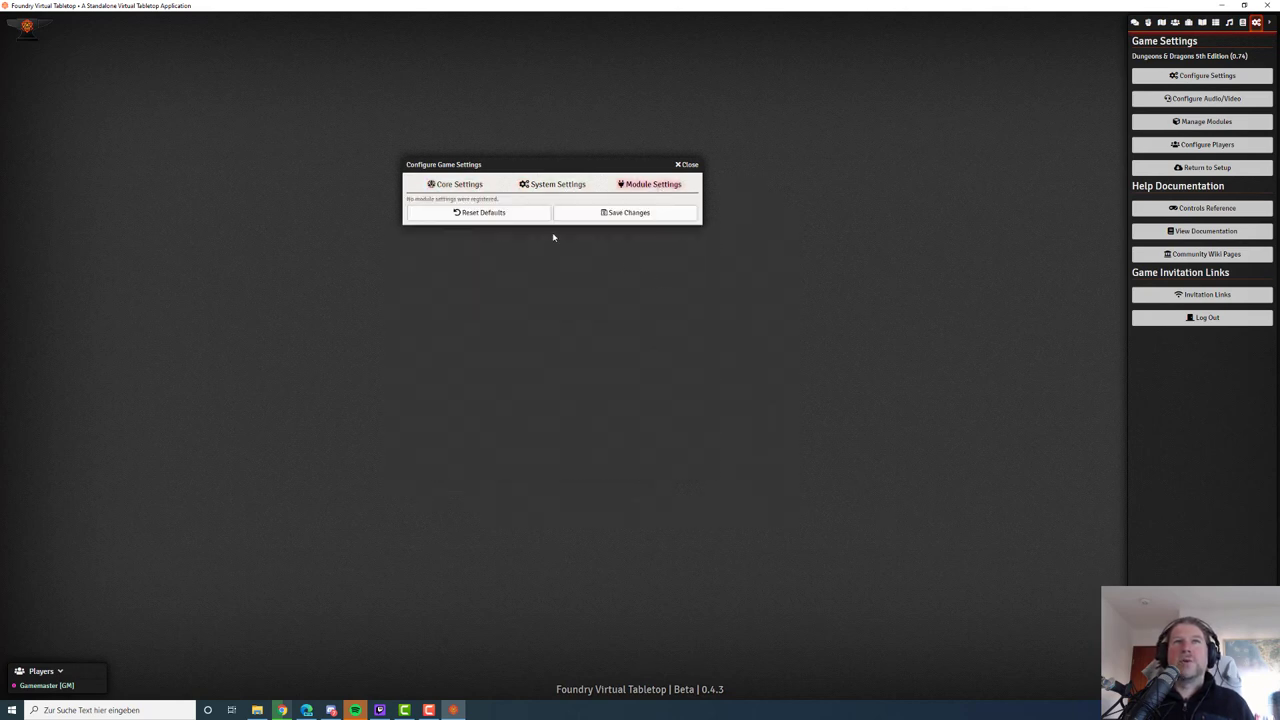
{"action": "left_click_drag", "start_coordinate": [525, 161], "coordinate": [531, 64]}
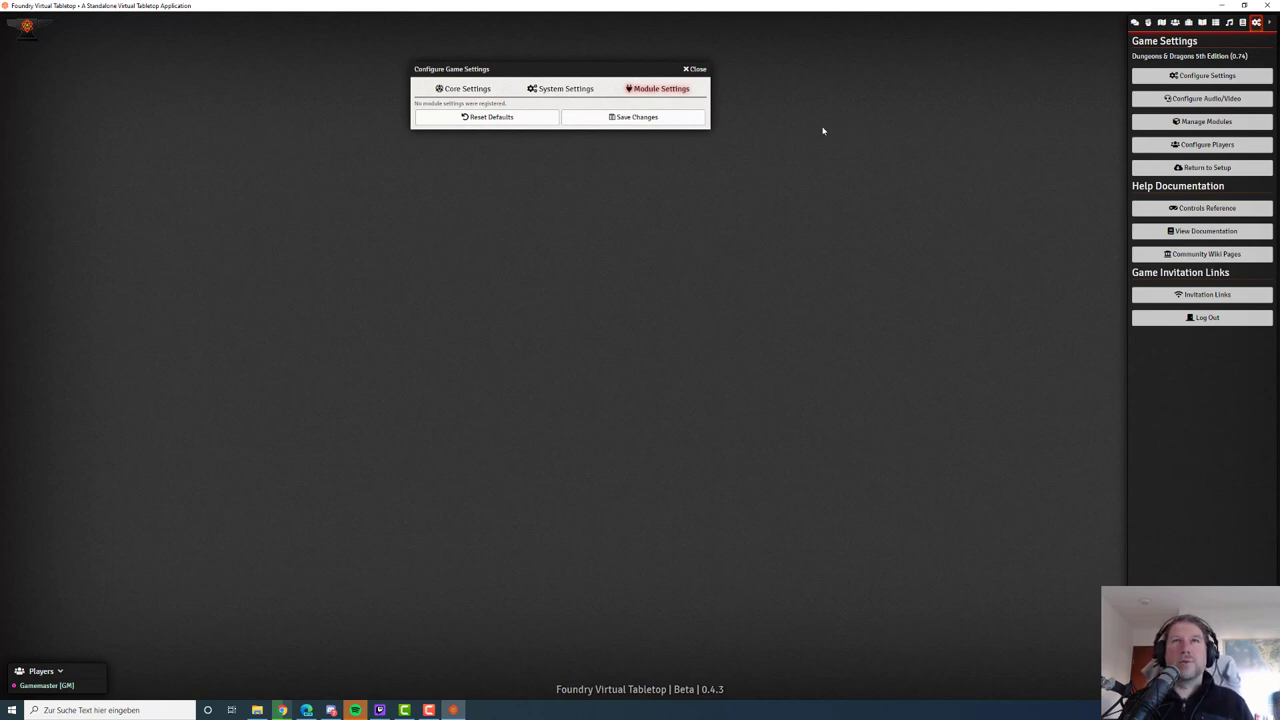
{"action": "left_click", "coordinate": [693, 70]}
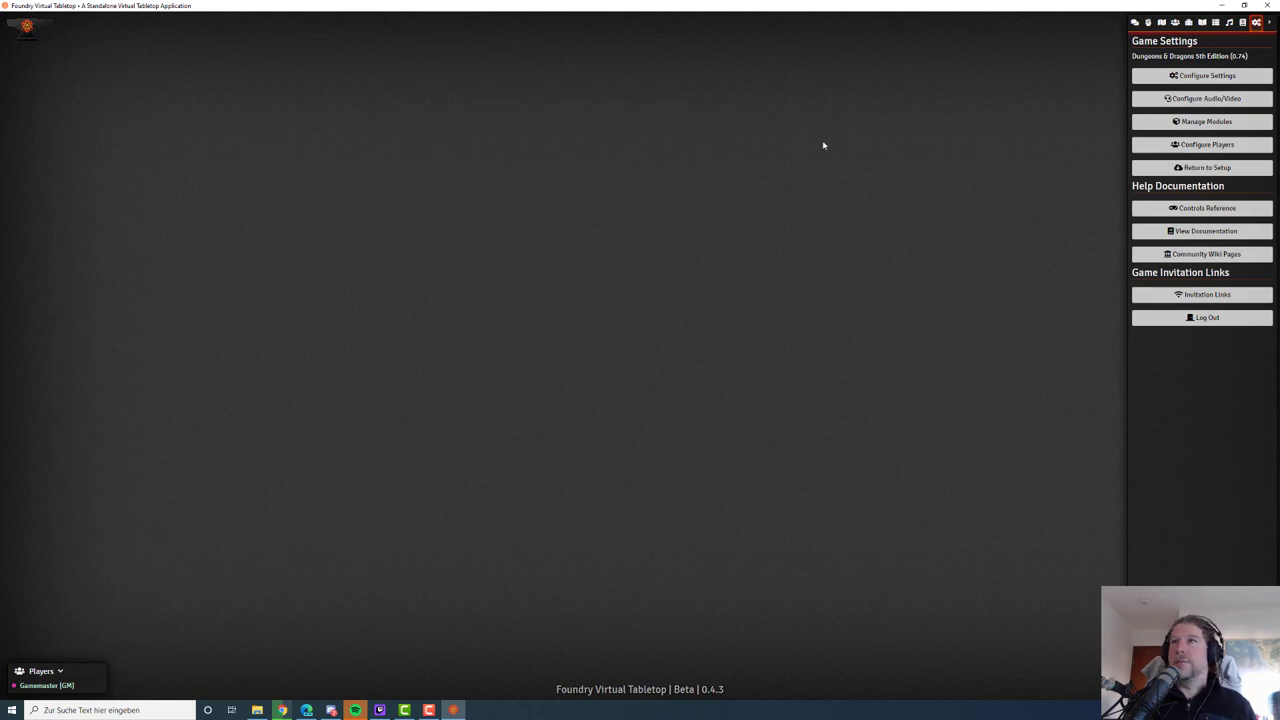
- Add a second user named for the joining player with GAMEMASTER permission and relaunch the session
{"action": "key", "text": "Escape"}
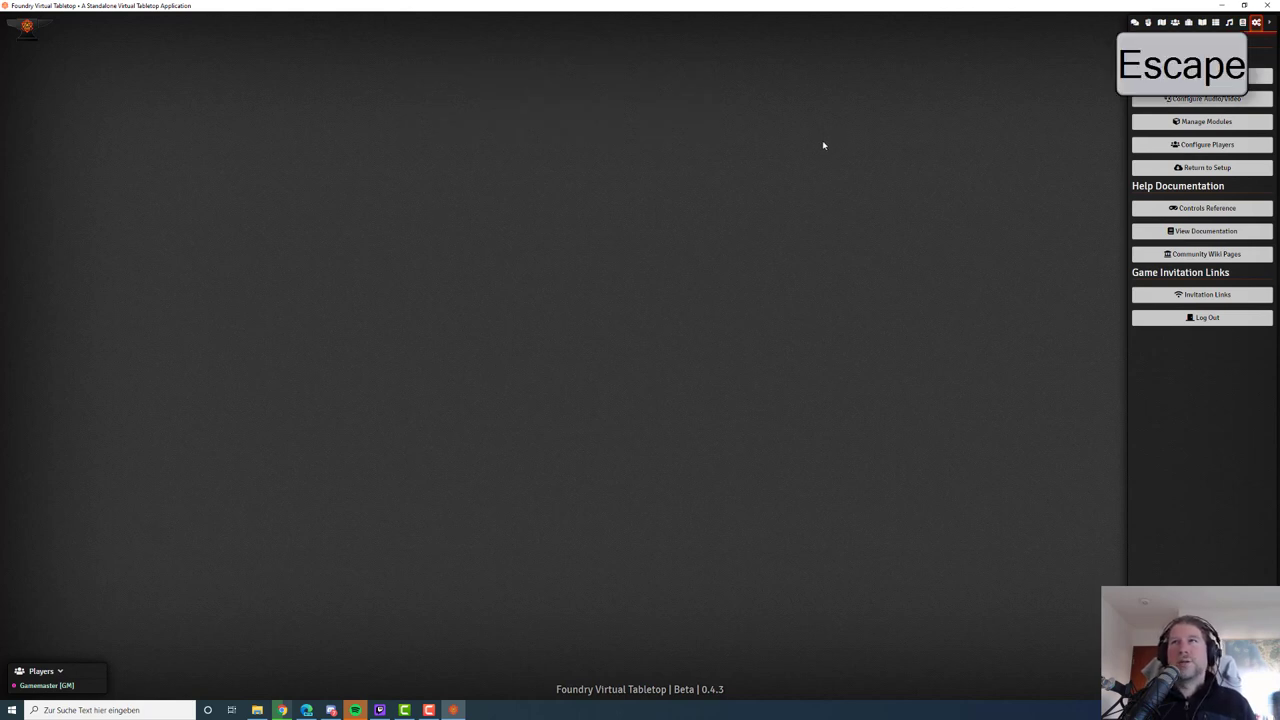
{"action": "left_click", "coordinate": [1199, 144]}
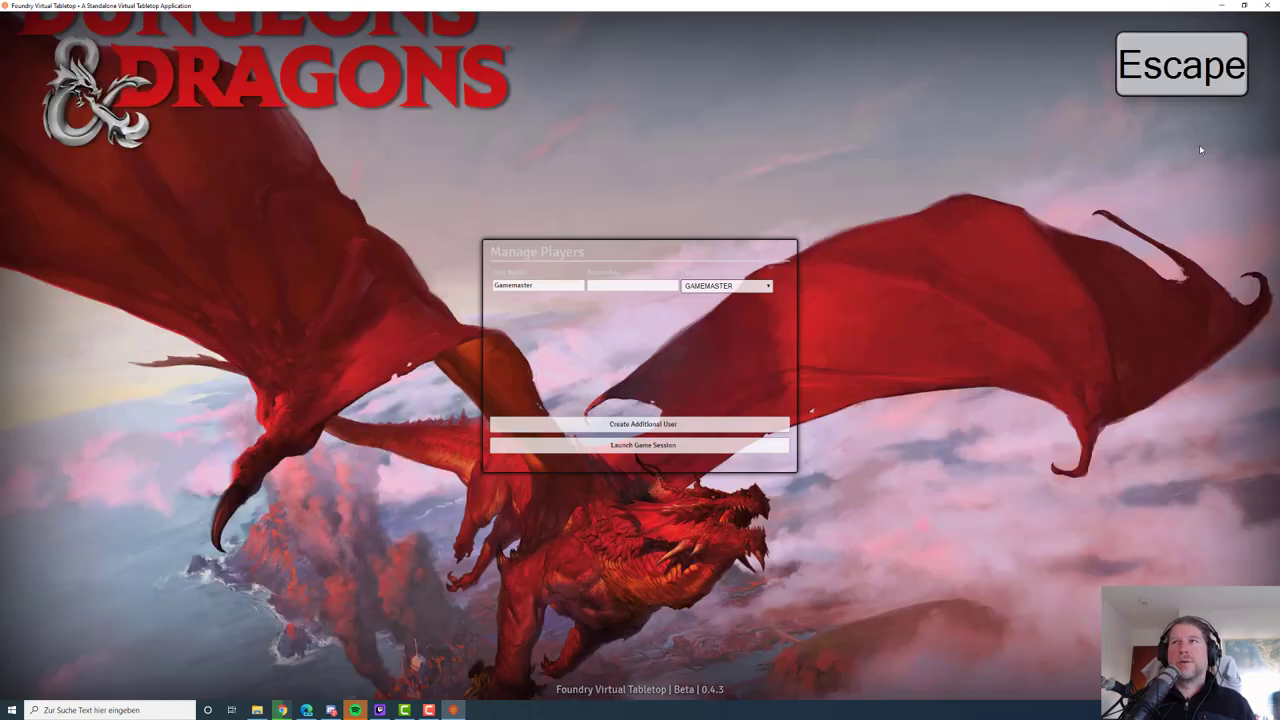
{"action": "left_click", "coordinate": [645, 424]}
{"action": "left_click_drag", "start_coordinate": [536, 303], "coordinate": [376, 290]}
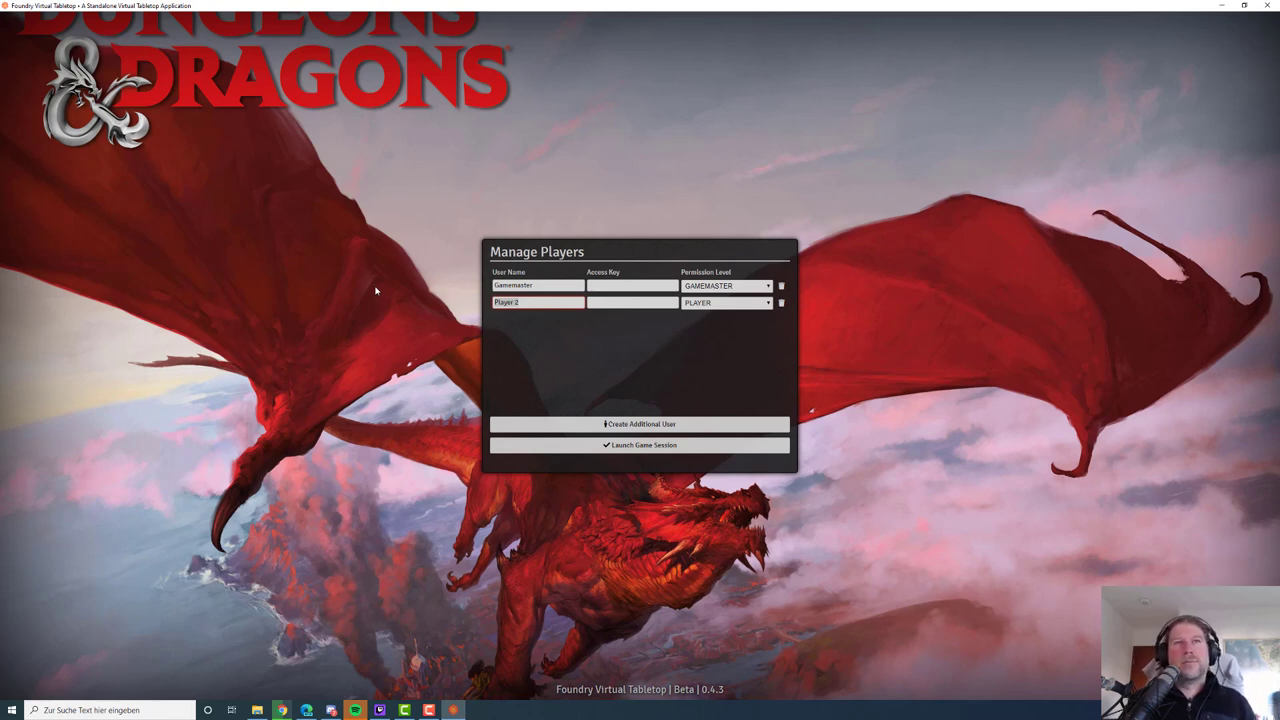
{"action": "type", "text": "Sebastian"}
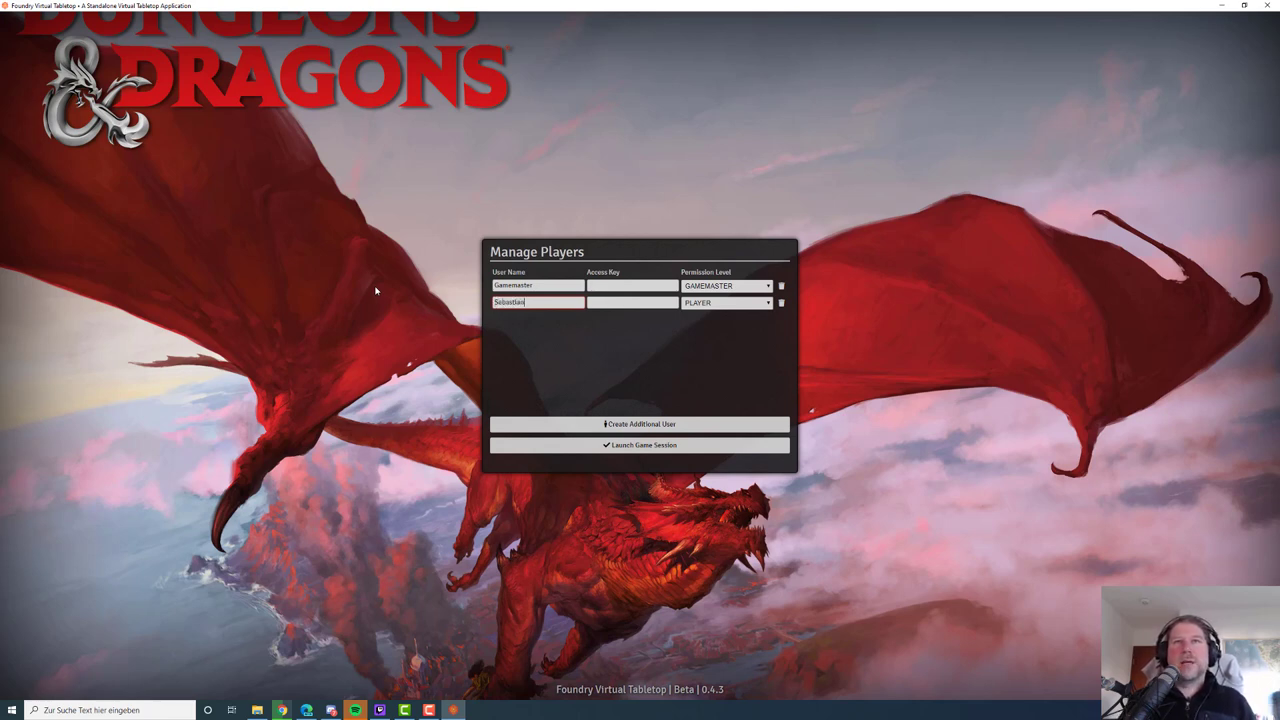
{"action": "left_click", "coordinate": [723, 303]}
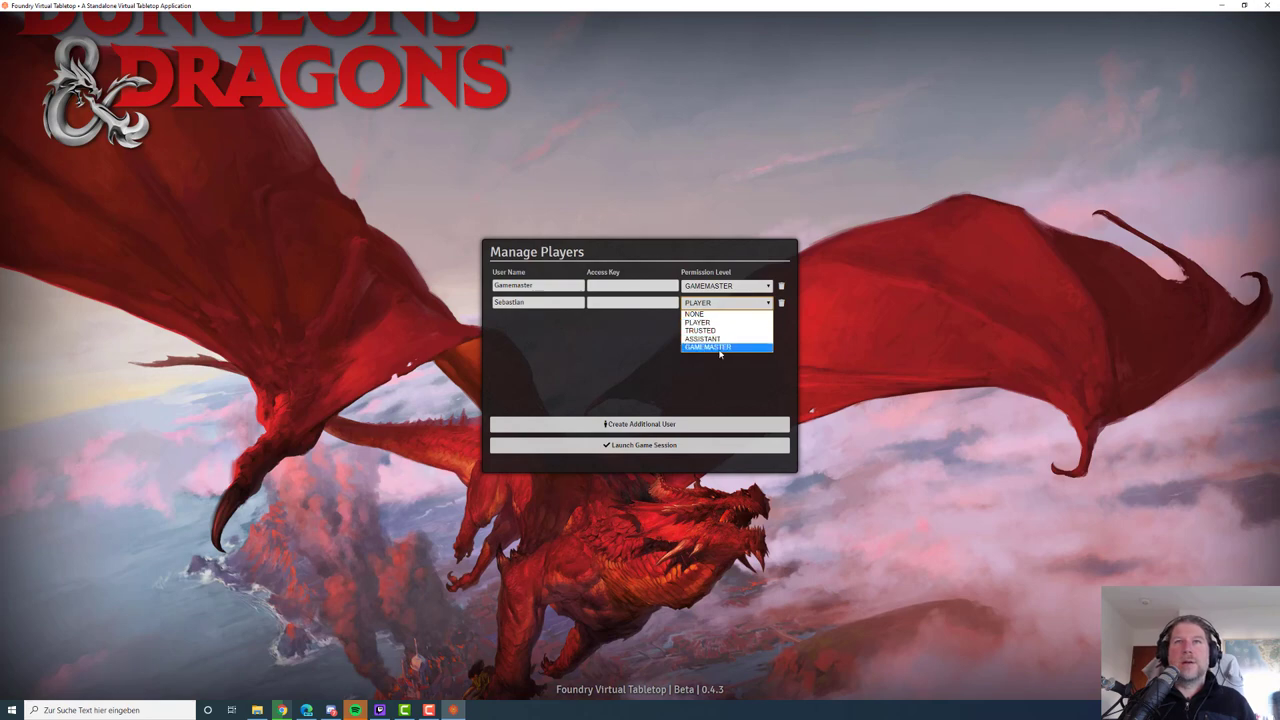
{"action": "left_click", "coordinate": [722, 350]}
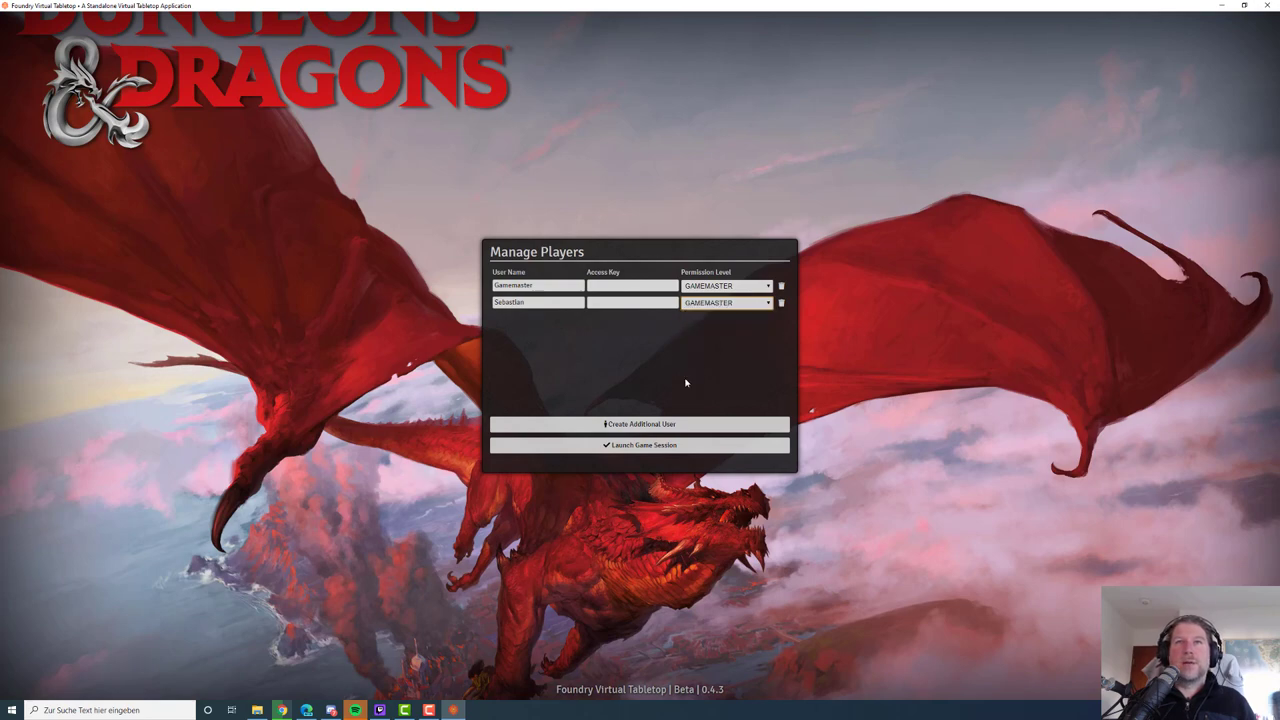
{"action": "left_click", "coordinate": [645, 447]}
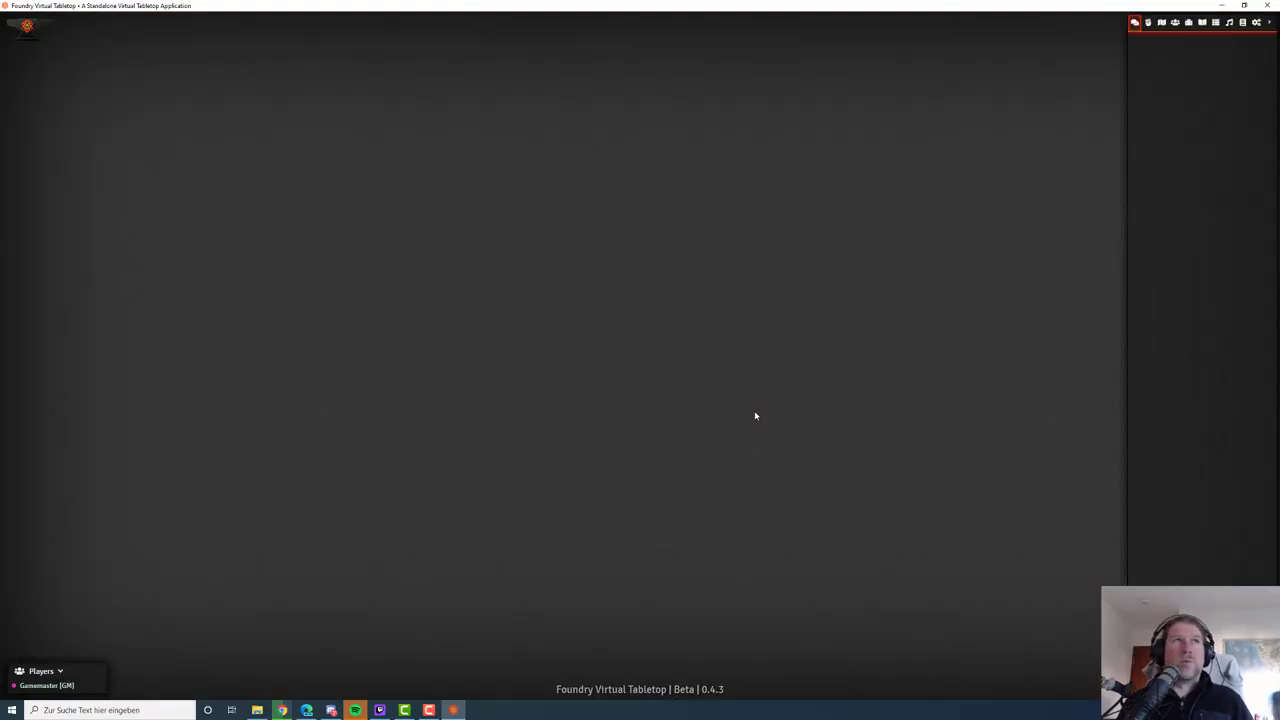
- Restore Foundry to a smaller window moved aside, with the browser brought in front
{"action": "key", "text": "F11"}
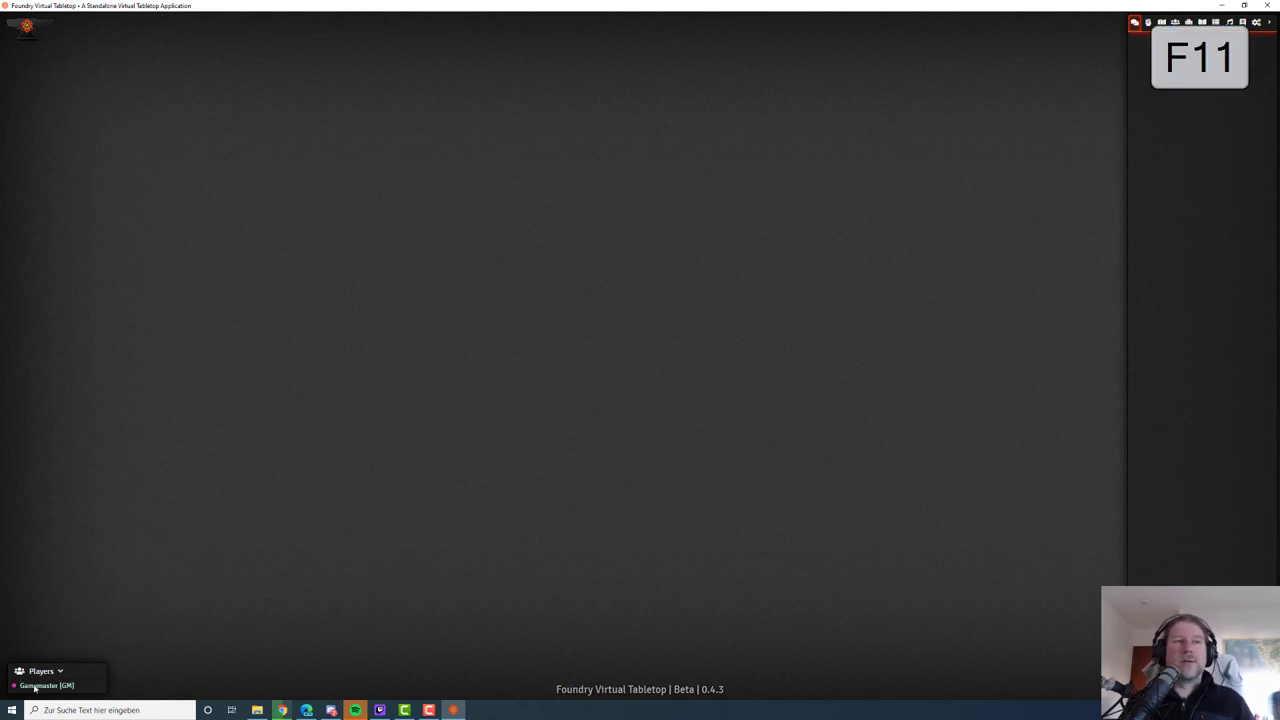
{"action": "double_click", "coordinate": [329, 10]}
{"action": "left_click_drag", "start_coordinate": [490, 108], "coordinate": [184, 100]}
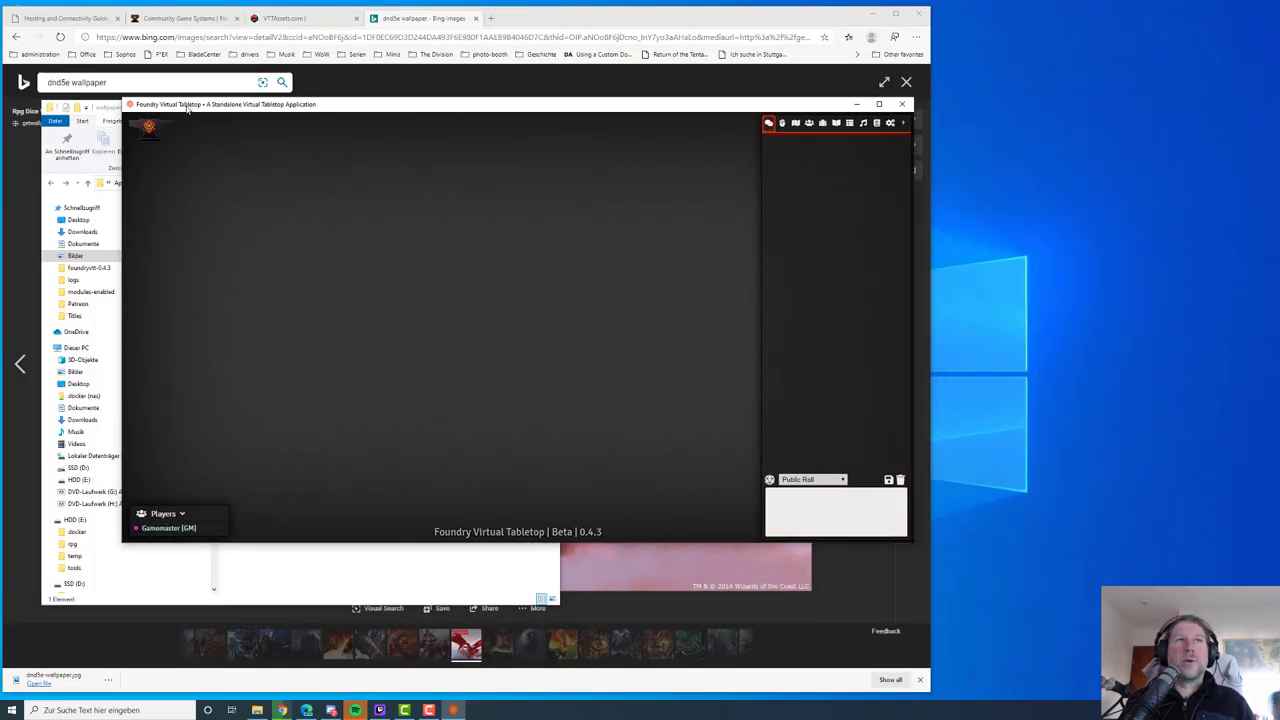
{"action": "left_click_drag", "start_coordinate": [283, 106], "coordinate": [280, 143]}
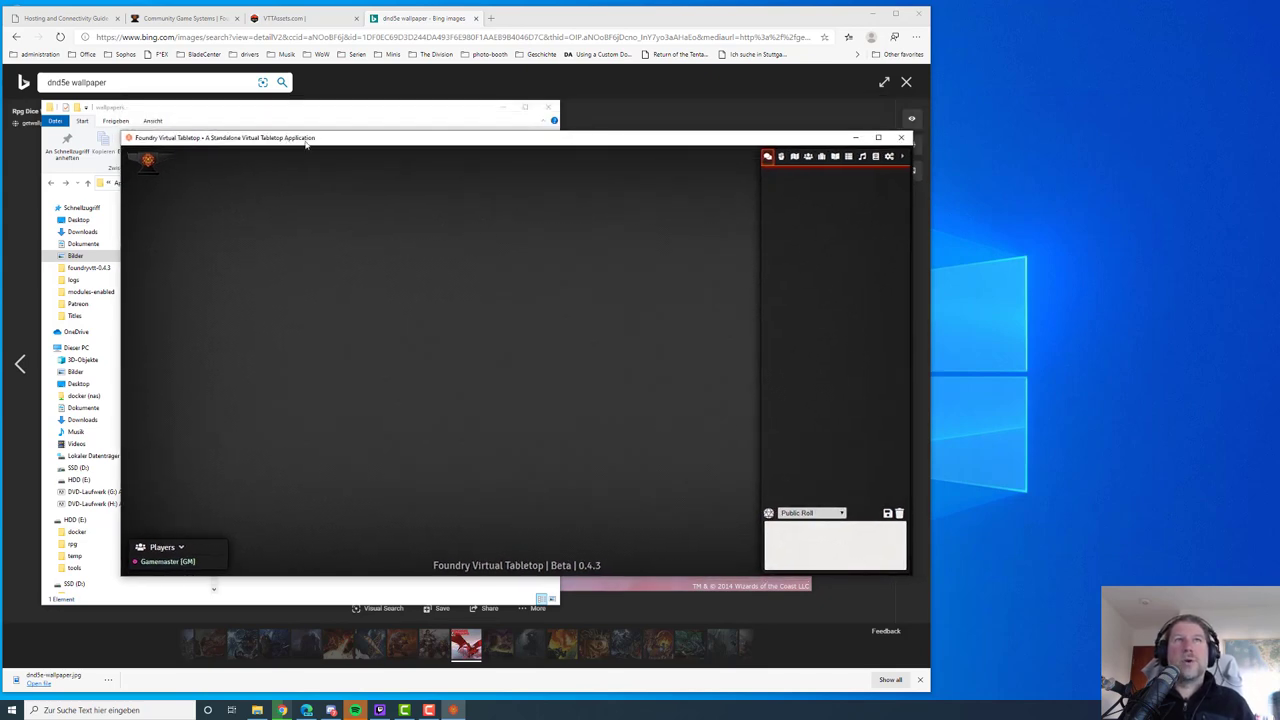
{"action": "left_click_drag", "start_coordinate": [530, 19], "coordinate": [586, 15]}
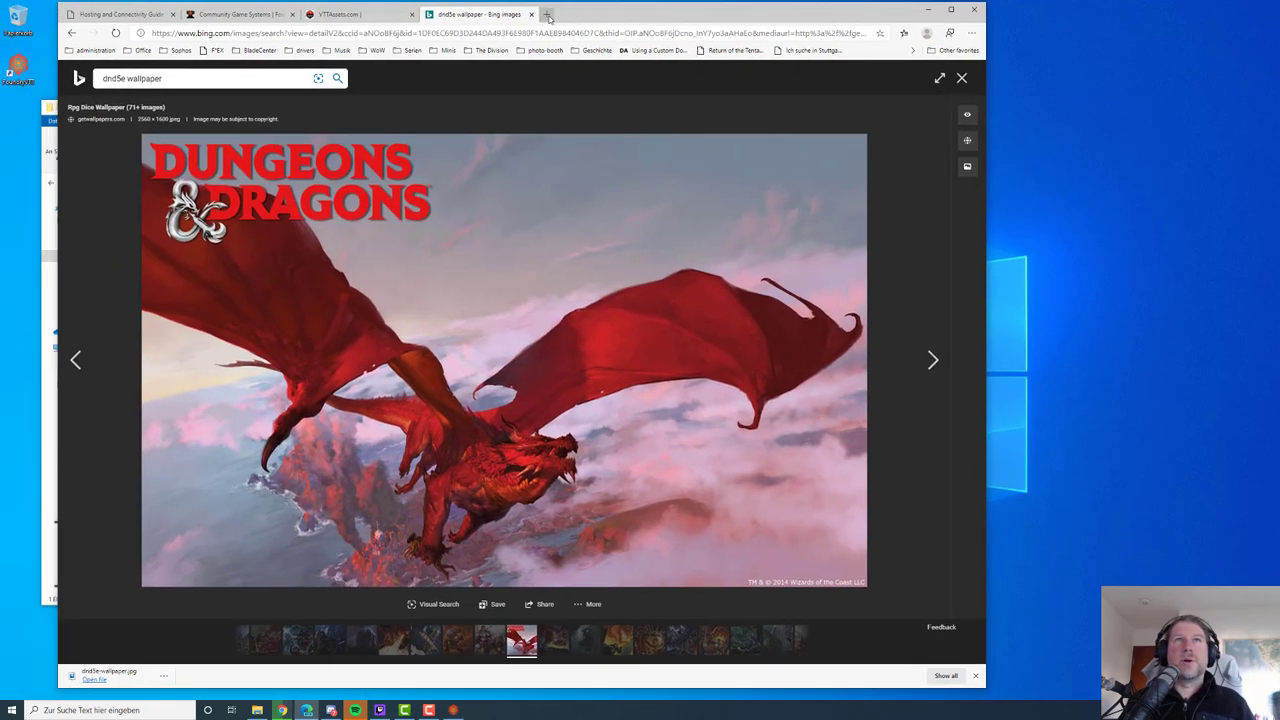
{"action": "left_click", "coordinate": [546, 14]}
- Close the Bing wallpaper tab and load the Foundry join page at localhost:30000 in Edge
{"action": "left_click", "coordinate": [511, 14]}
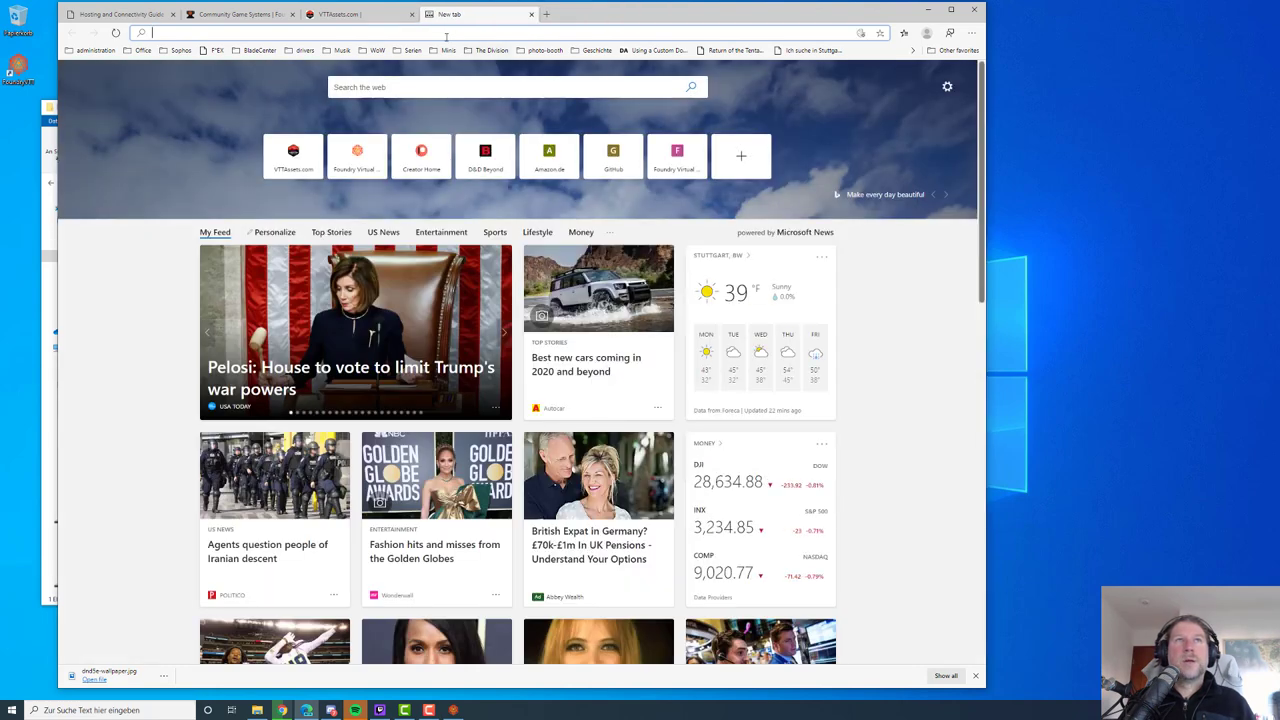
{"action": "type", "text": "localhost"}
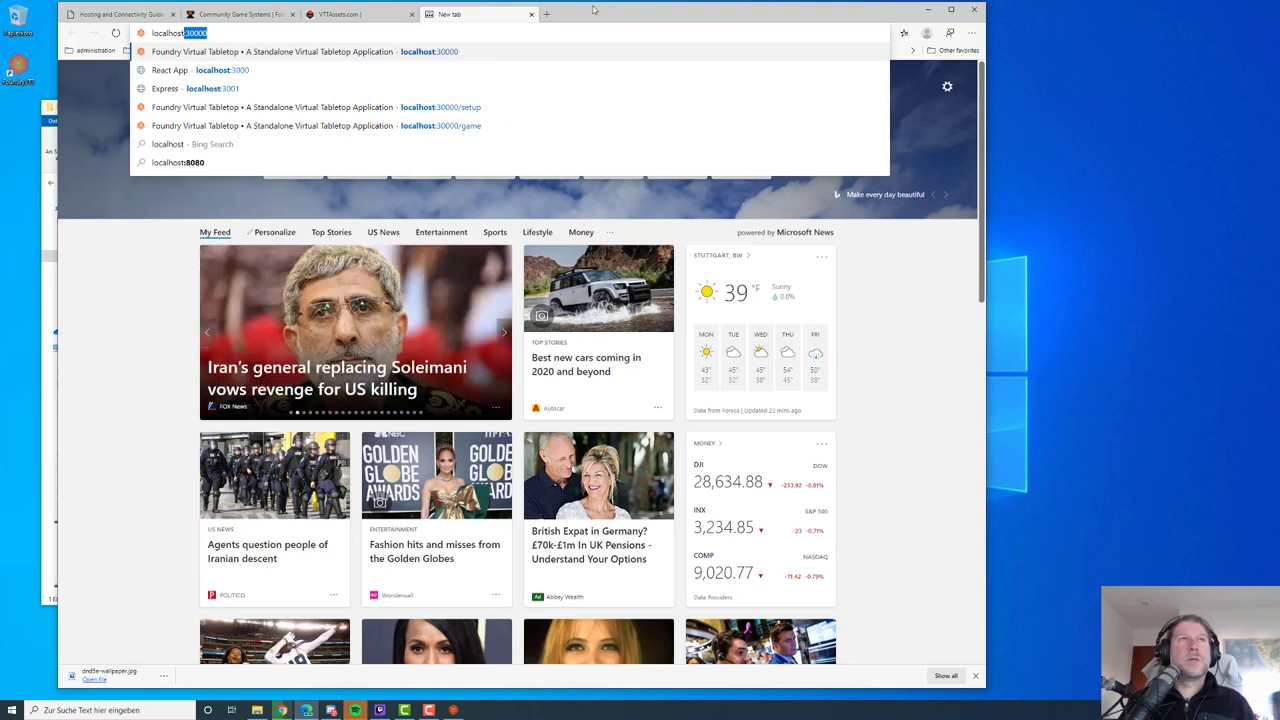
{"action": "key", "text": "Right"}
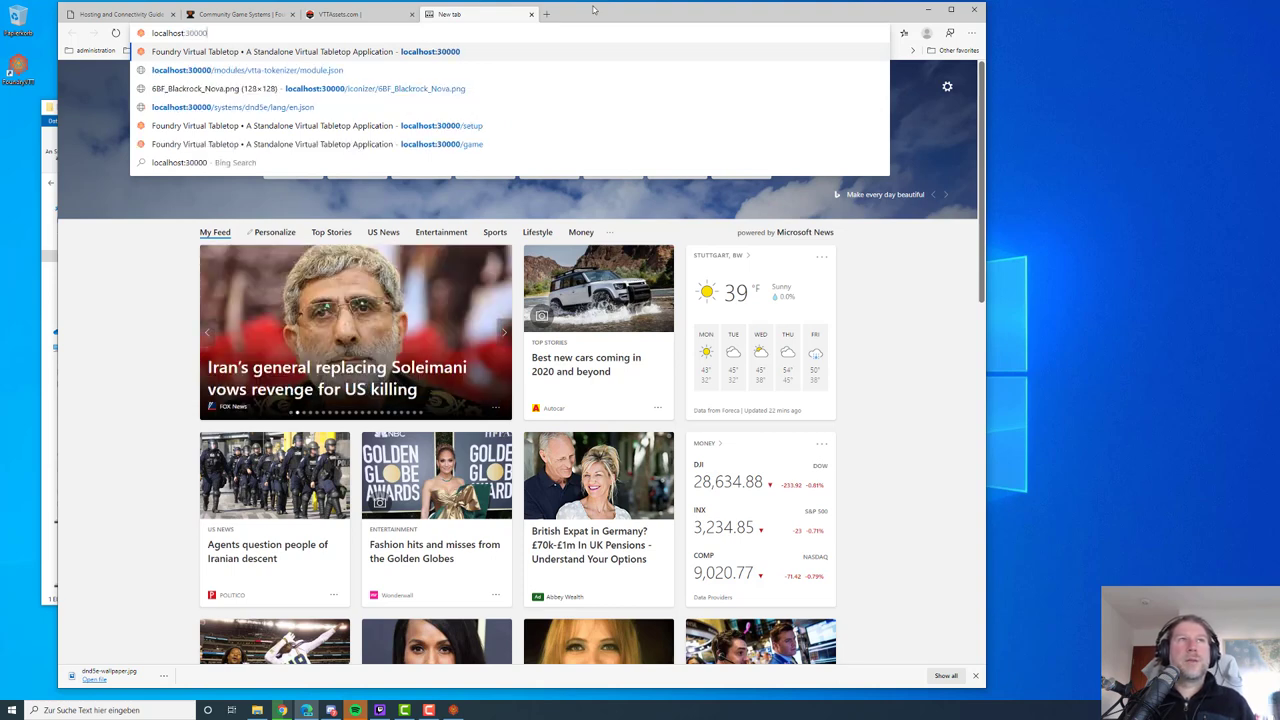
{"action": "key", "text": "shift+Left"}
{"action": "key", "text": "shift+Left"}
{"action": "key", "text": "shift+Left"}
{"action": "key", "text": "shift+Left"}
{"action": "key", "text": "shift+Left"}
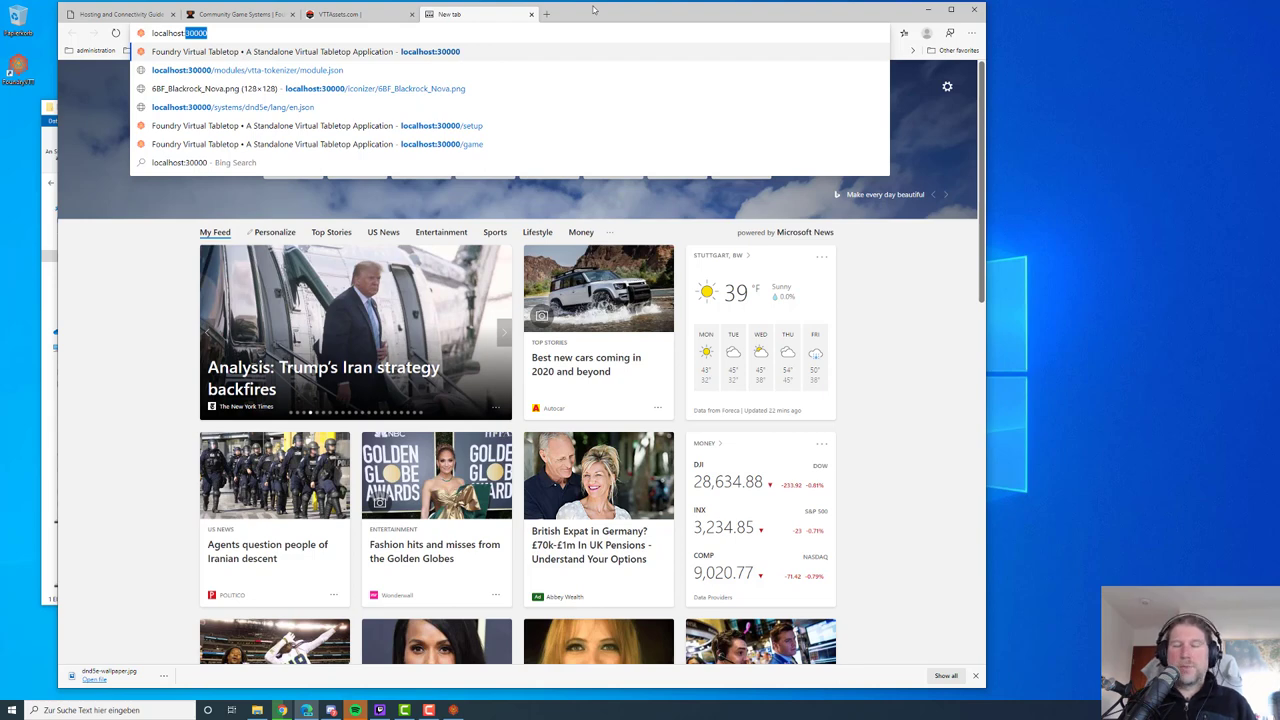
{"action": "key", "text": "Left"}
{"action": "key", "text": "shift+Home"}
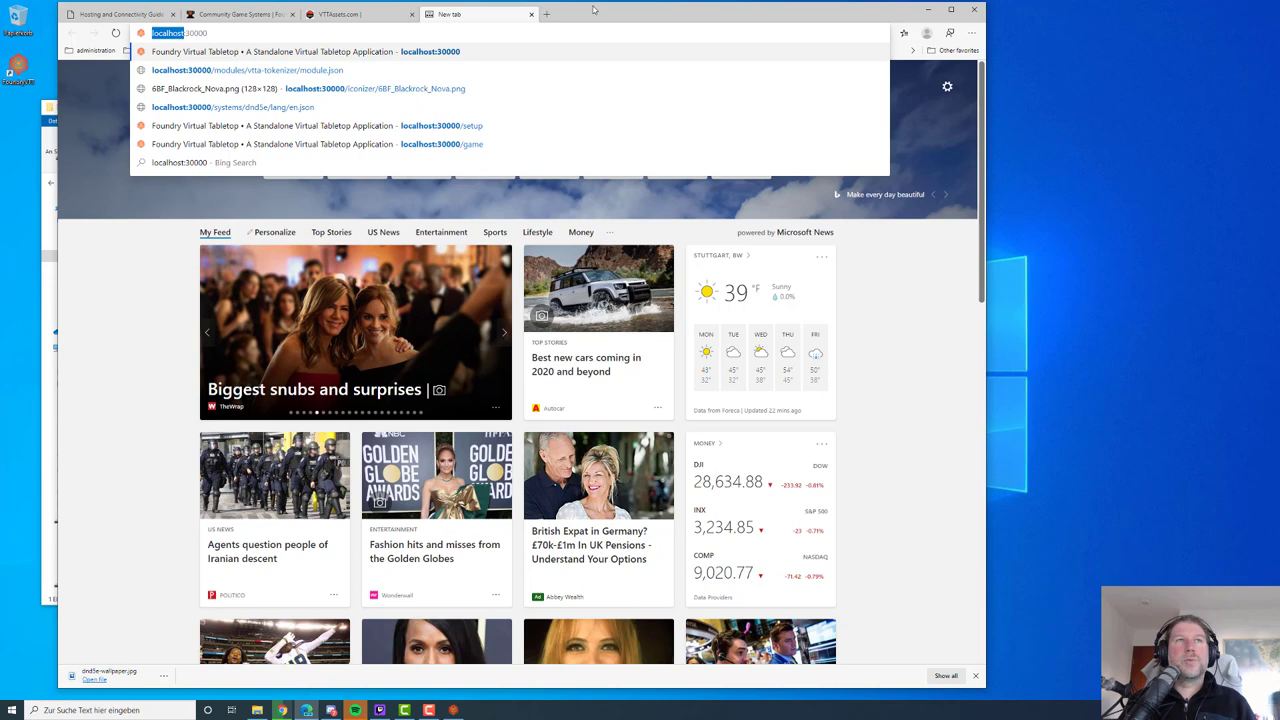
{"action": "key", "text": "Right"}
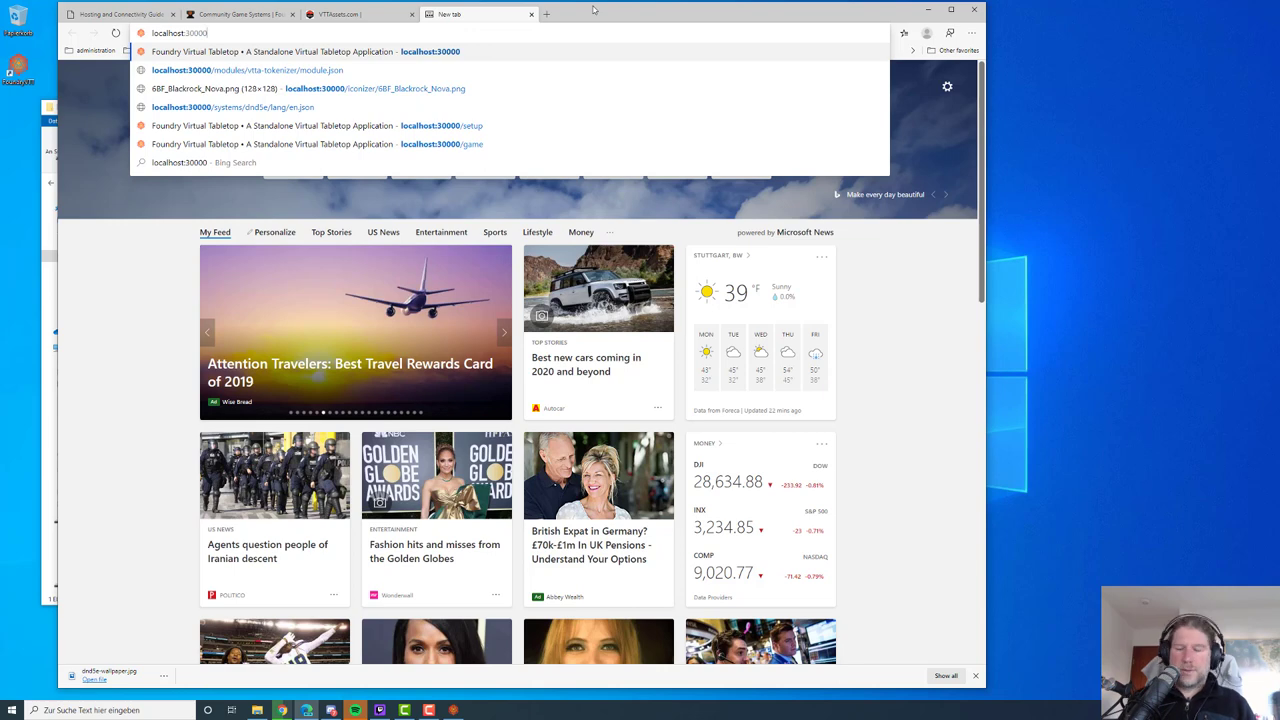
{"action": "key", "text": "Return"}
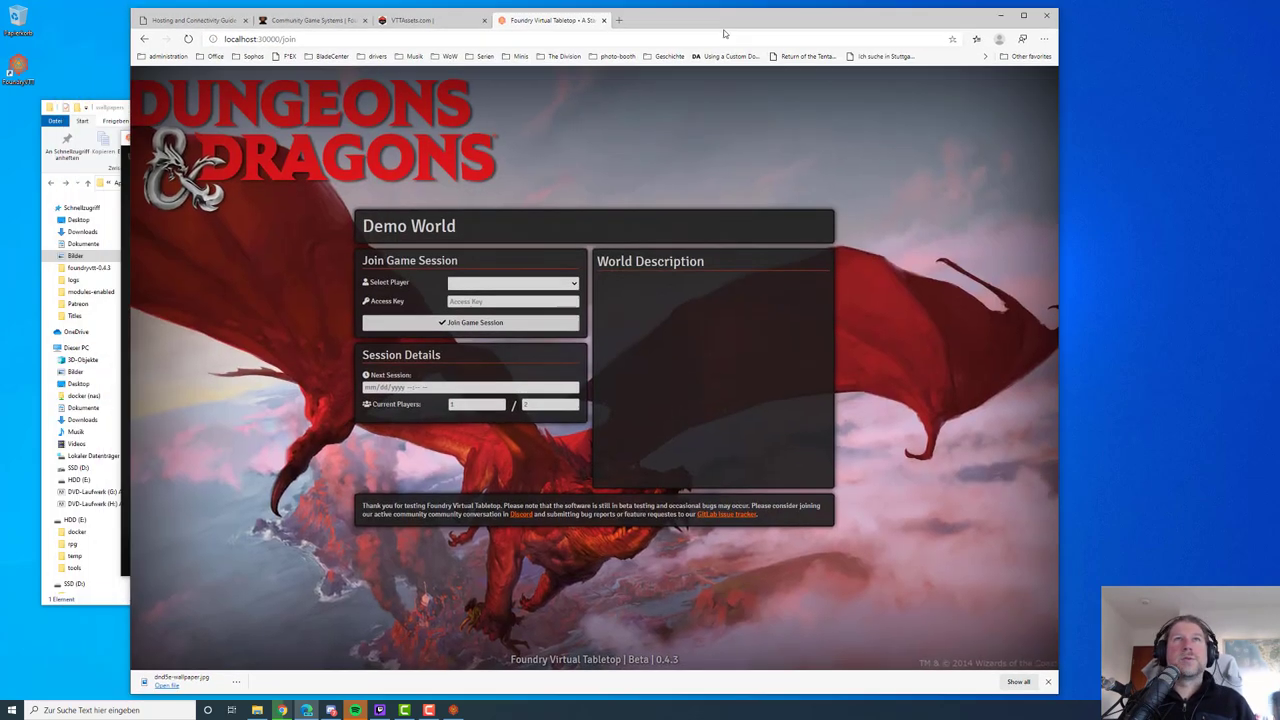
- Arrange the Foundry app window beside Edge and show Game Settings in its sidebar
{"action": "left_click_drag", "start_coordinate": [620, 20], "coordinate": [940, 40]}
{"action": "left_click_drag", "start_coordinate": [351, 143], "coordinate": [240, 68]}
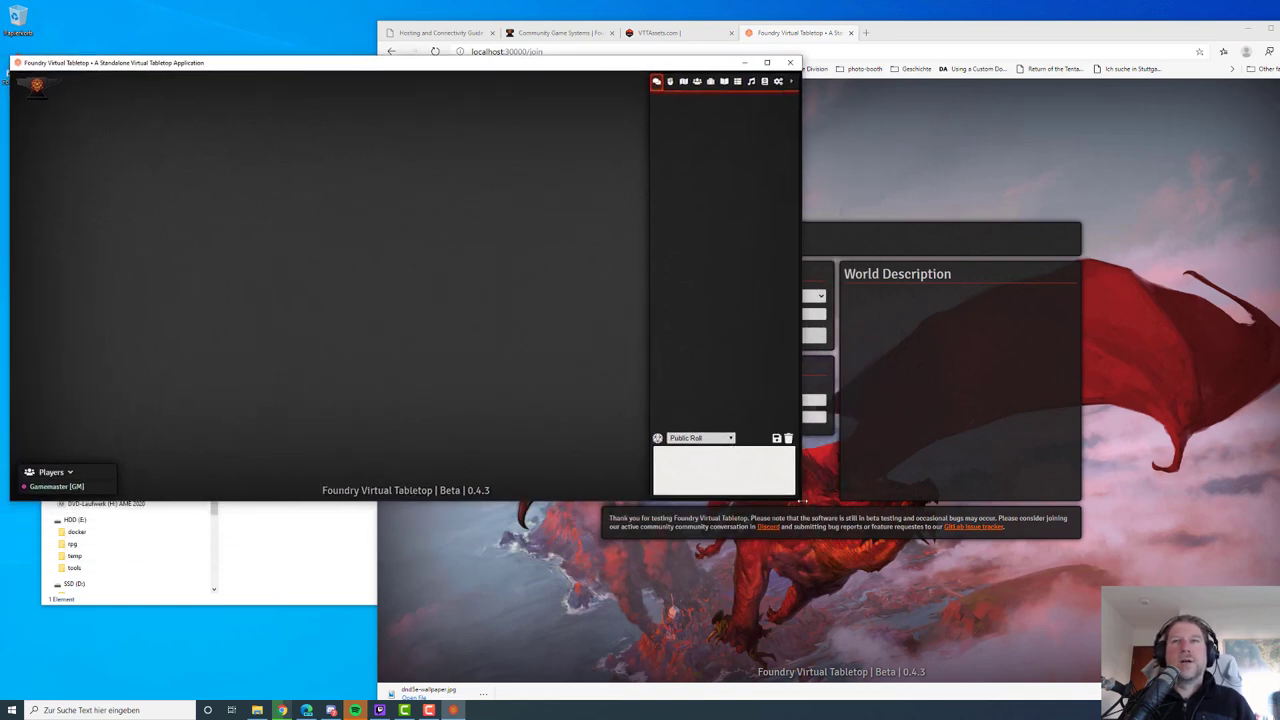
{"action": "left_click_drag", "start_coordinate": [802, 500], "coordinate": [680, 608]}
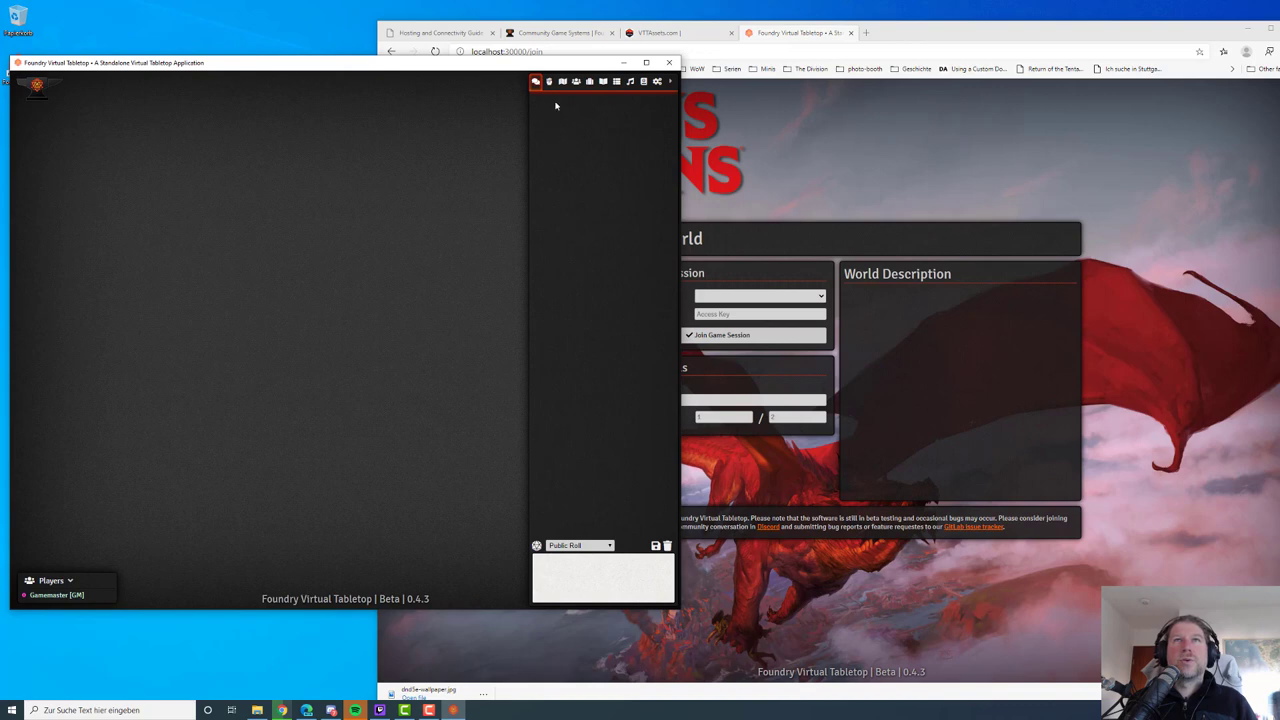
{"action": "left_click_drag", "start_coordinate": [550, 62], "coordinate": [540, 61]}
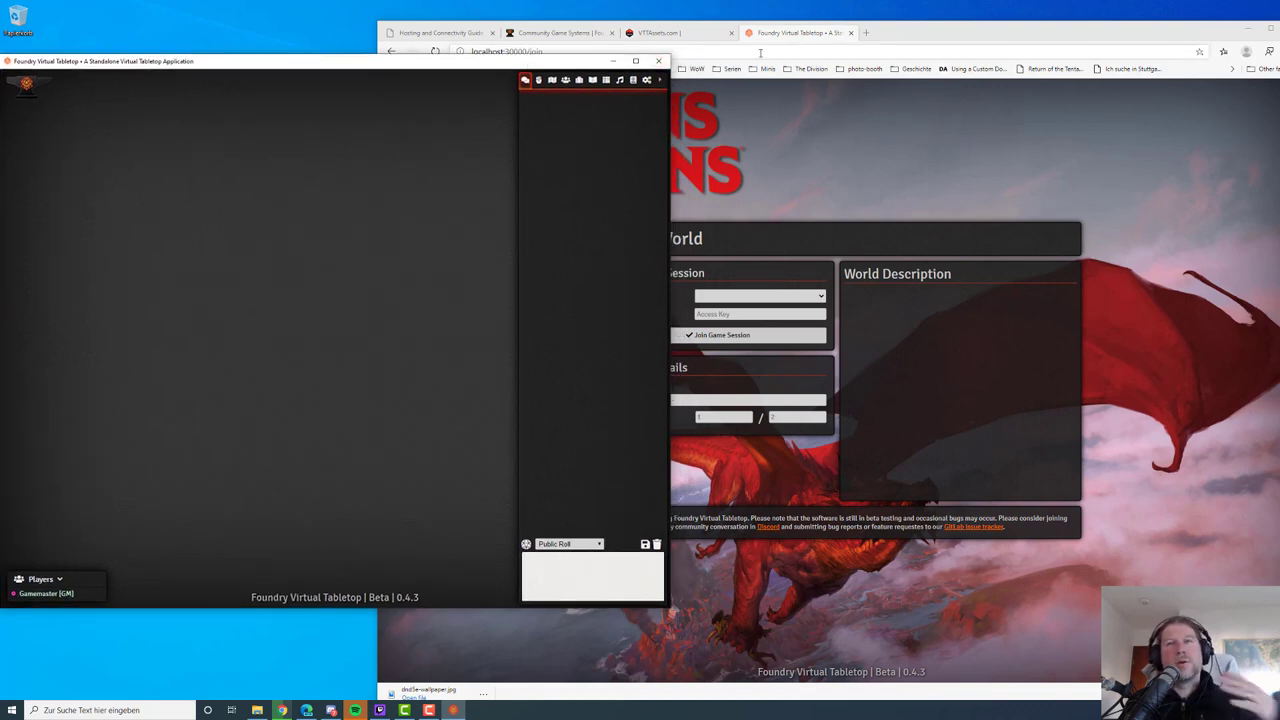
{"action": "left_click_drag", "start_coordinate": [594, 62], "coordinate": [628, 59]}
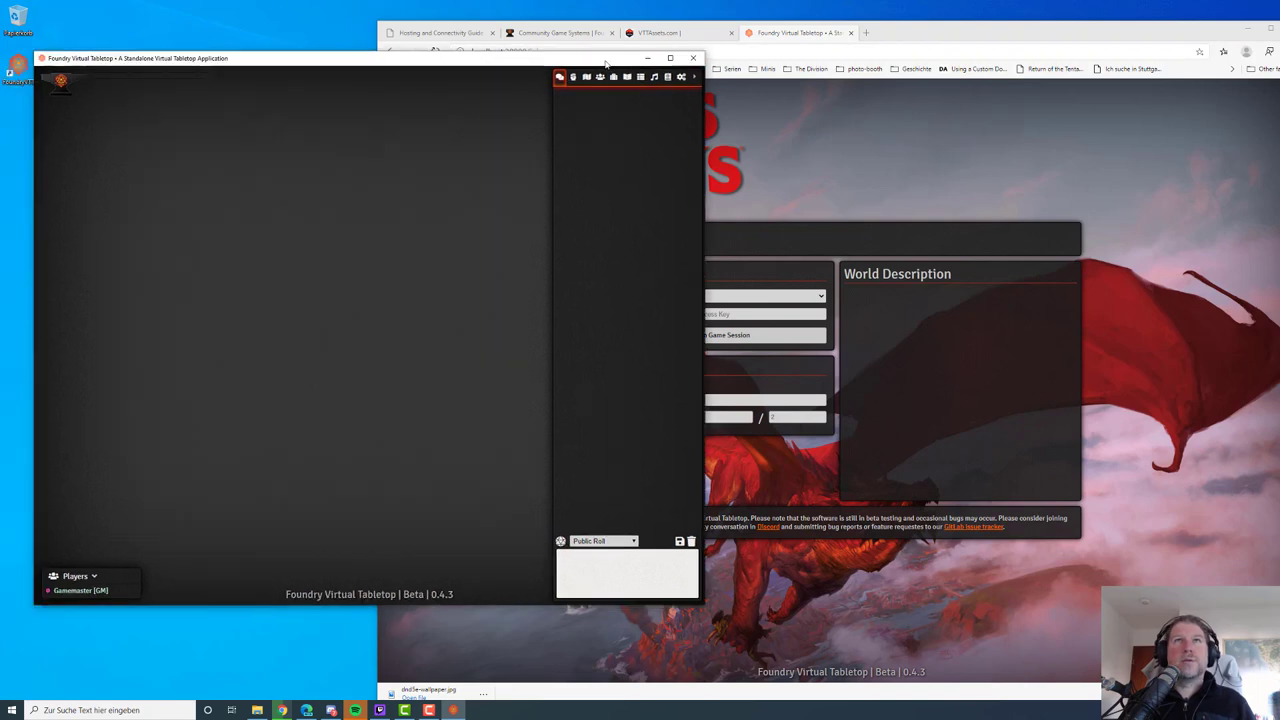
{"action": "left_click", "coordinate": [680, 78]}
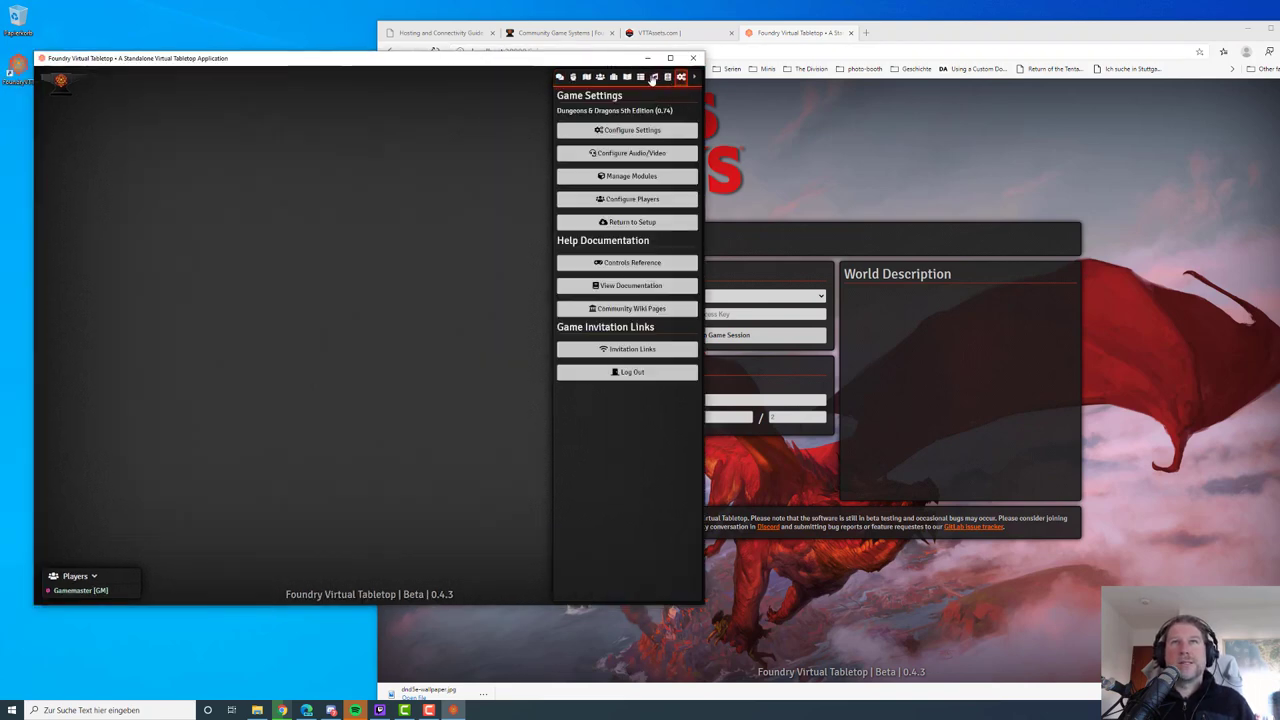
- Copy the Local Network invitation URL and load it in Edge's address bar
{"action": "left_click", "coordinate": [627, 352]}
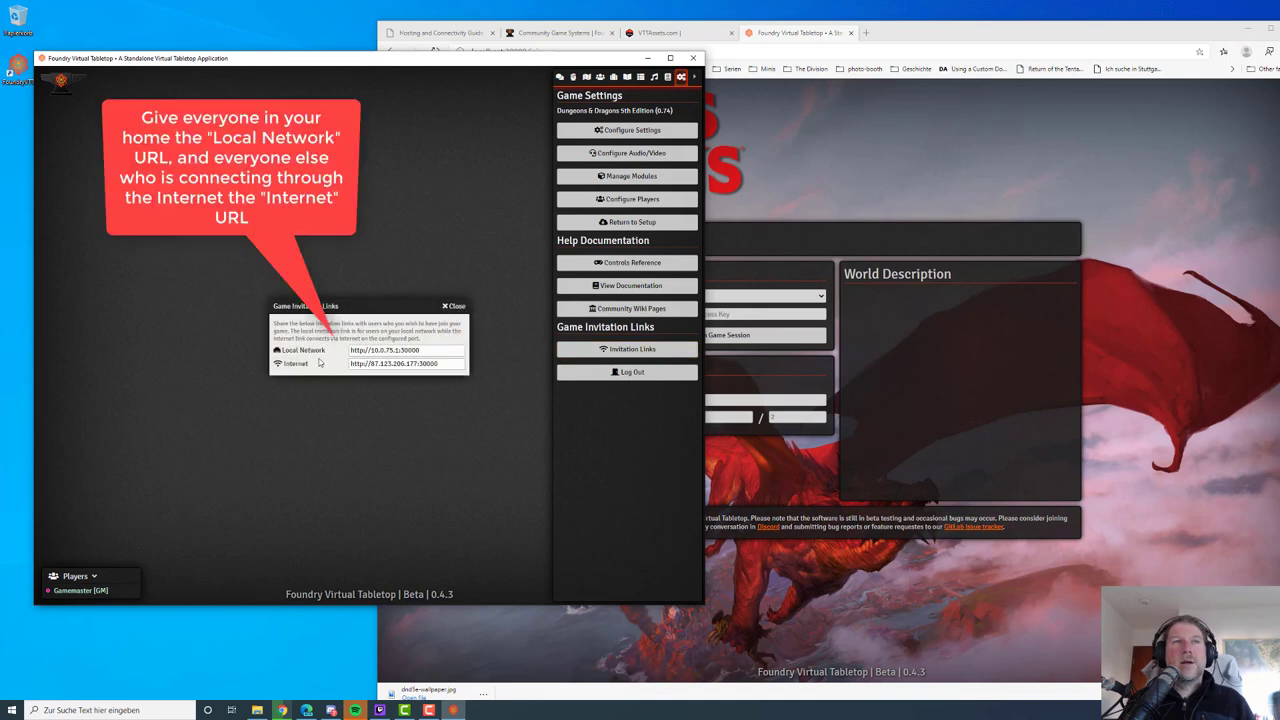
{"action": "left_click", "coordinate": [432, 352]}
{"action": "key", "text": "ctrl+c"}
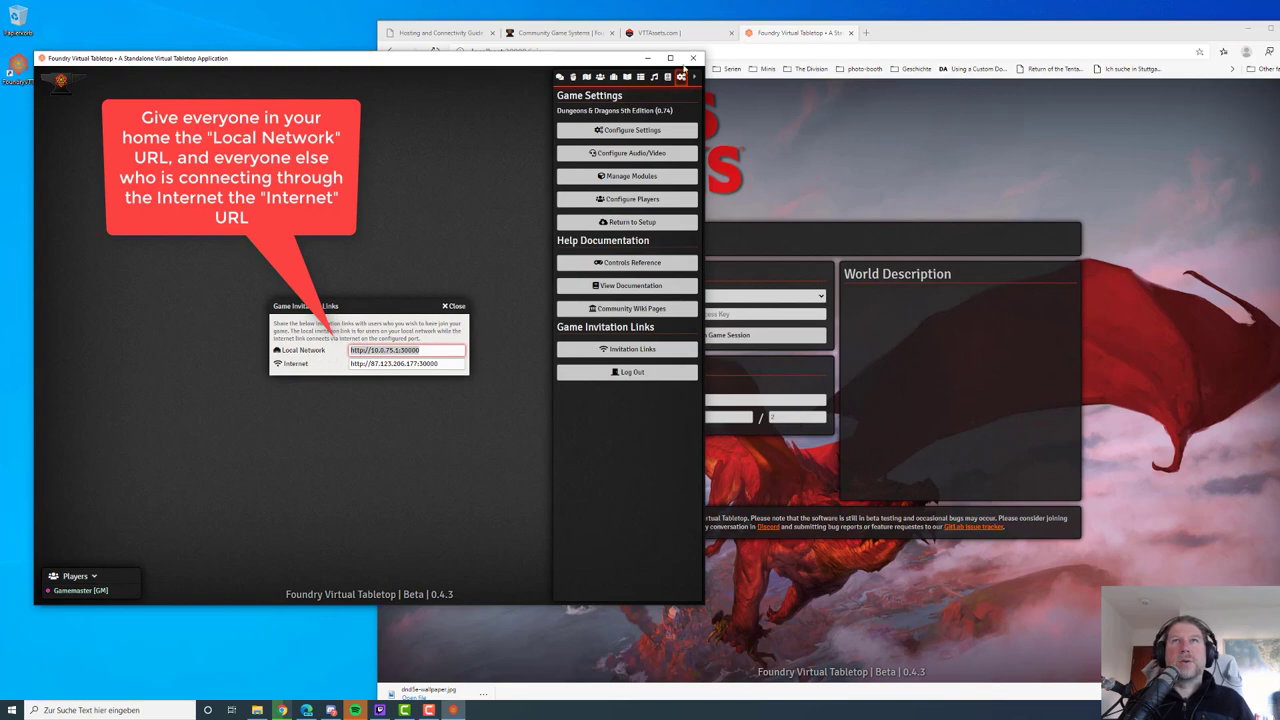
{"action": "left_click", "coordinate": [487, 52]}
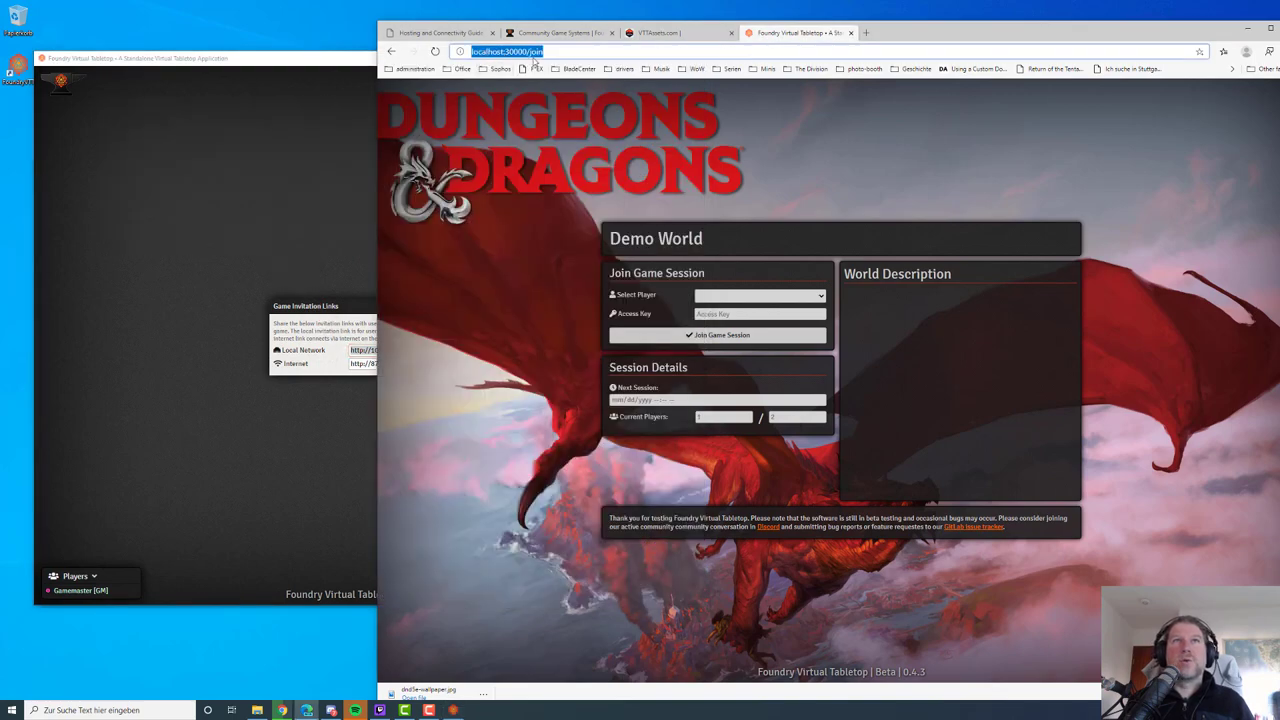
{"action": "key", "text": "ctrl+v"}
{"action": "key", "text": "Return"}
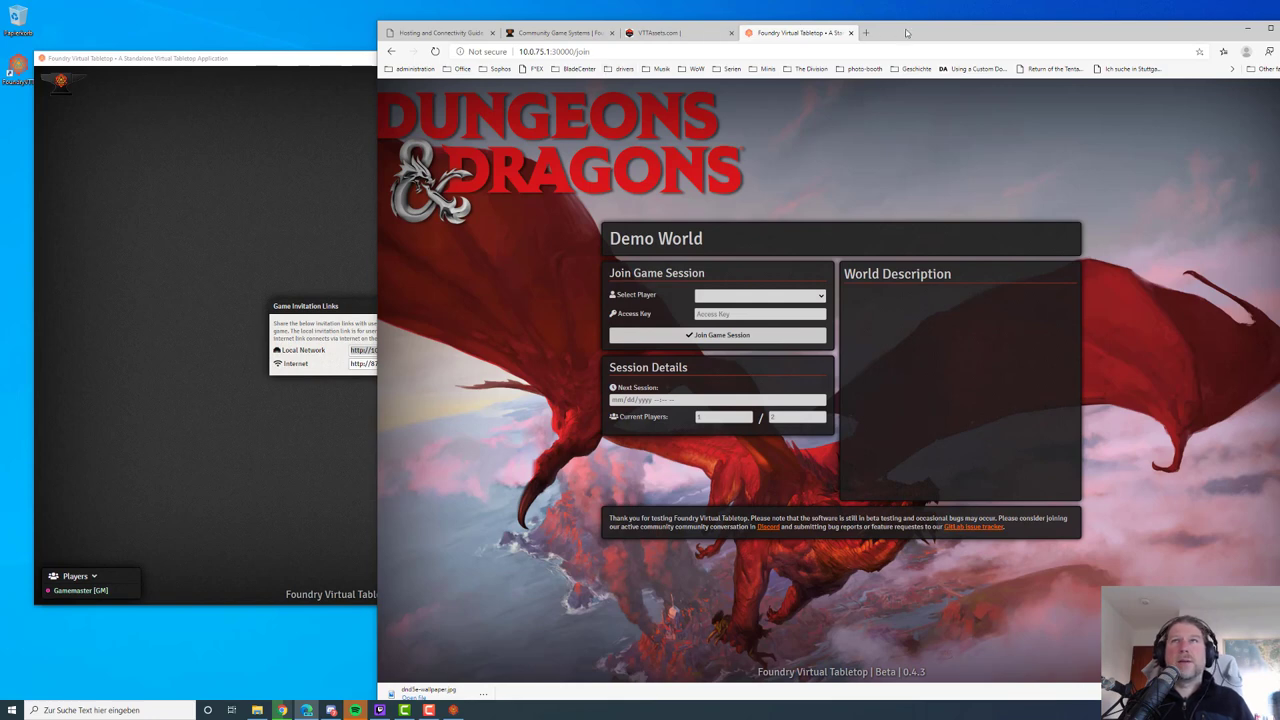
- Join the Demo World session in Edge as the second player
{"action": "left_click_drag", "start_coordinate": [905, 37], "coordinate": [917, 27]}
{"action": "left_click", "coordinate": [726, 313]}
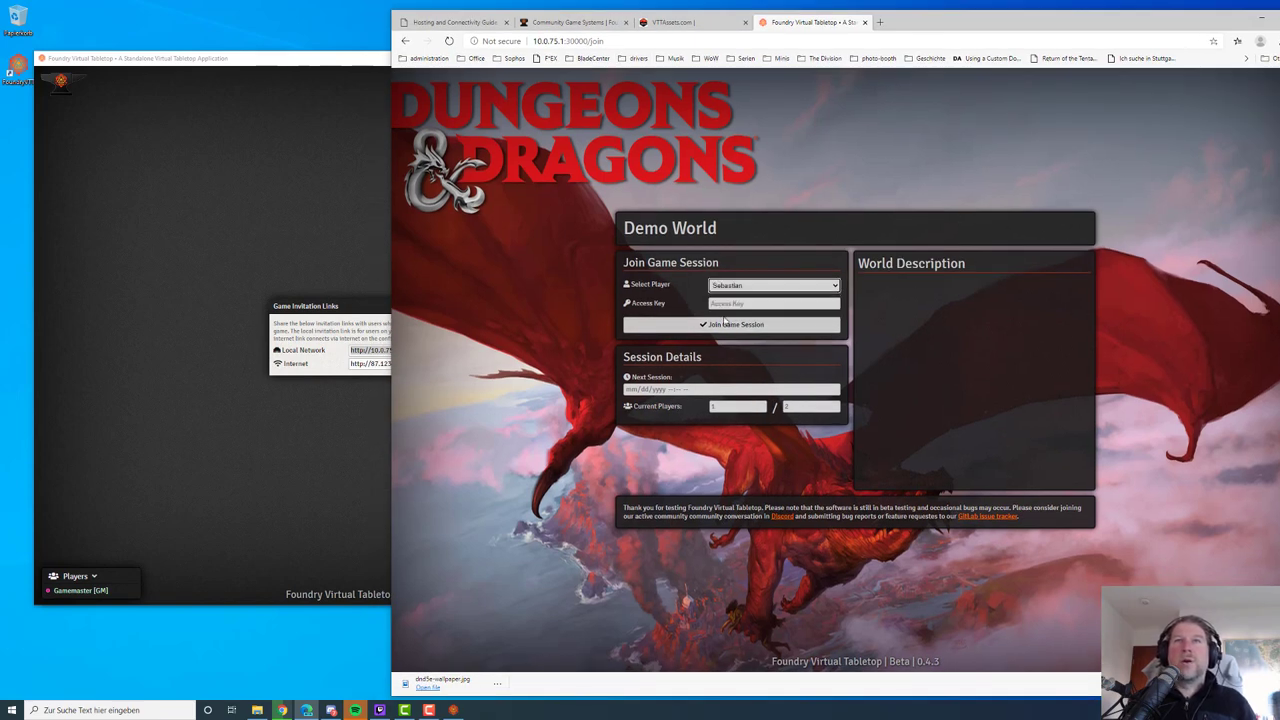
{"action": "left_click", "coordinate": [718, 324]}
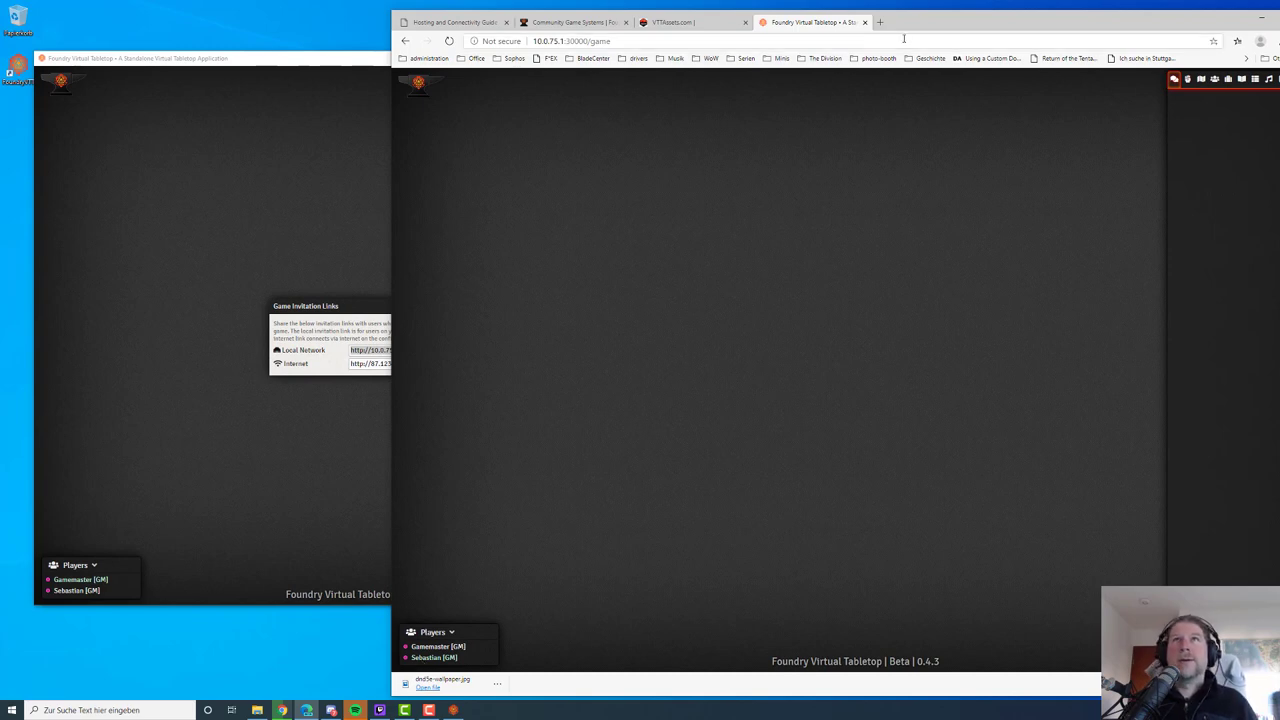
- Close the Game Invitation Links dialog in Foundry, then switch Edge to the VTTAssets.com tab
{"action": "left_click_drag", "start_coordinate": [905, 28], "coordinate": [791, 24]}
{"action": "left_click", "coordinate": [230, 67]}
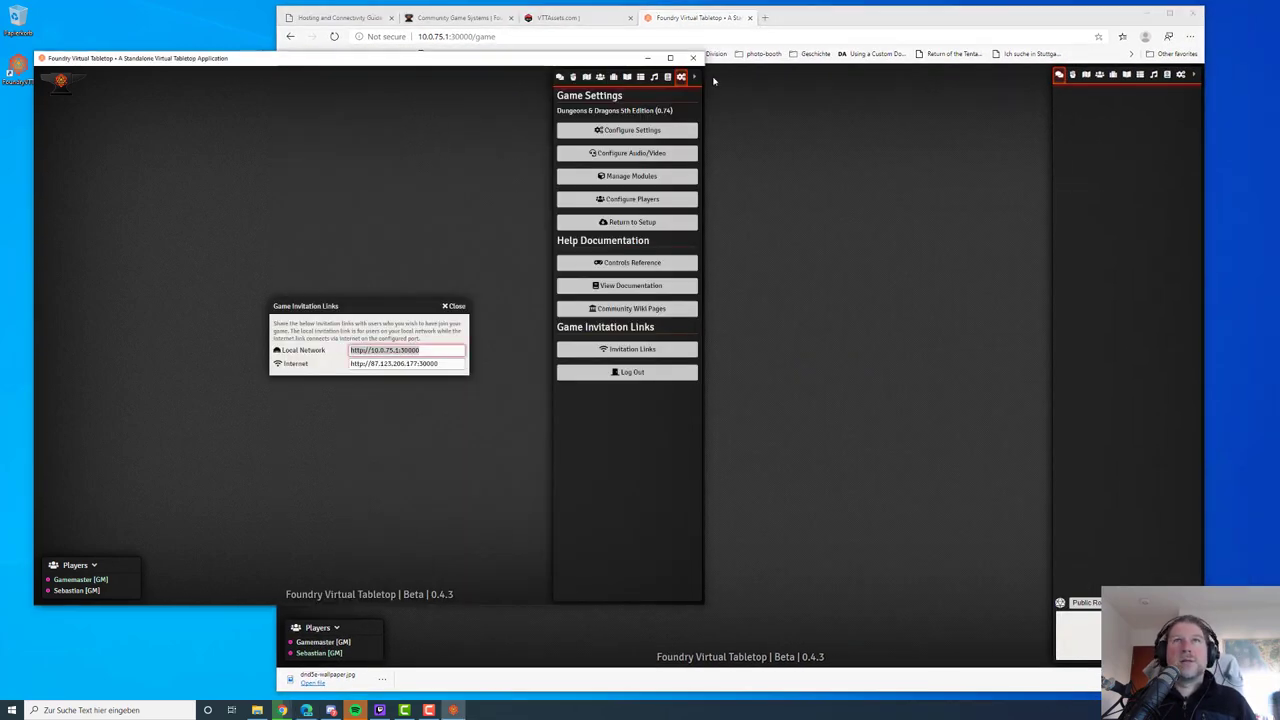
{"action": "left_click_drag", "start_coordinate": [614, 62], "coordinate": [598, 46]}
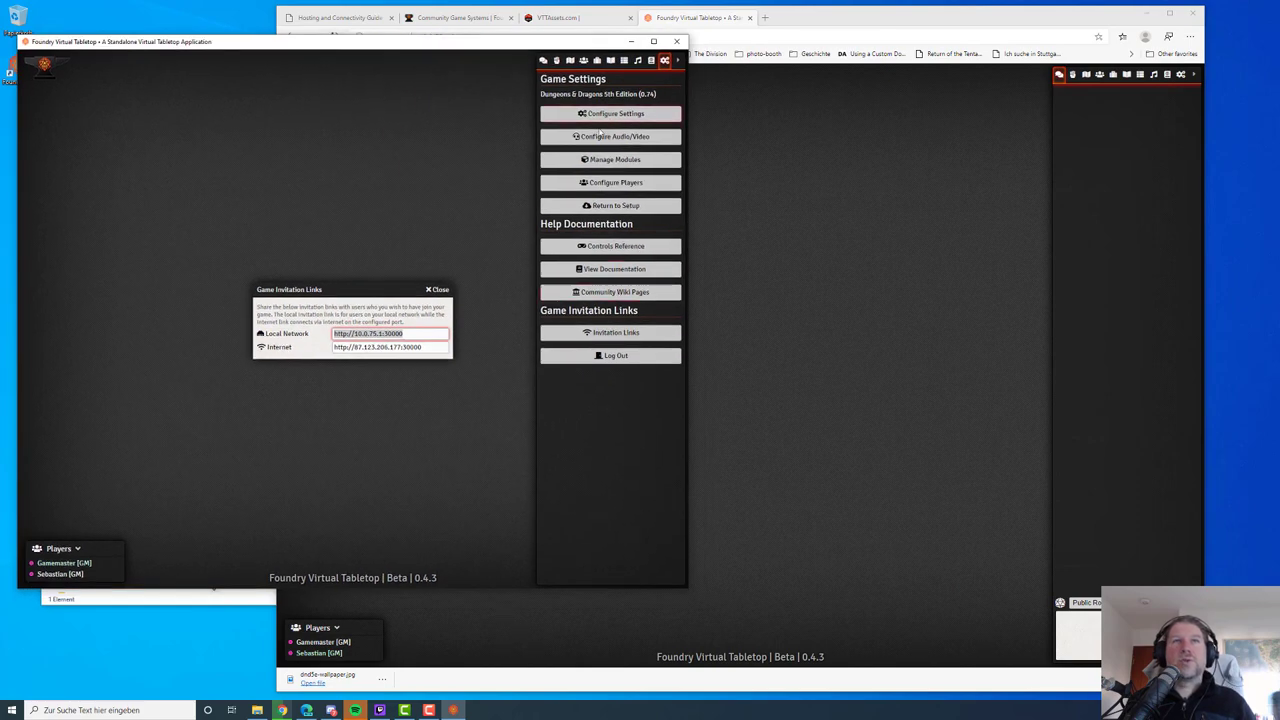
{"action": "left_click", "coordinate": [438, 290]}
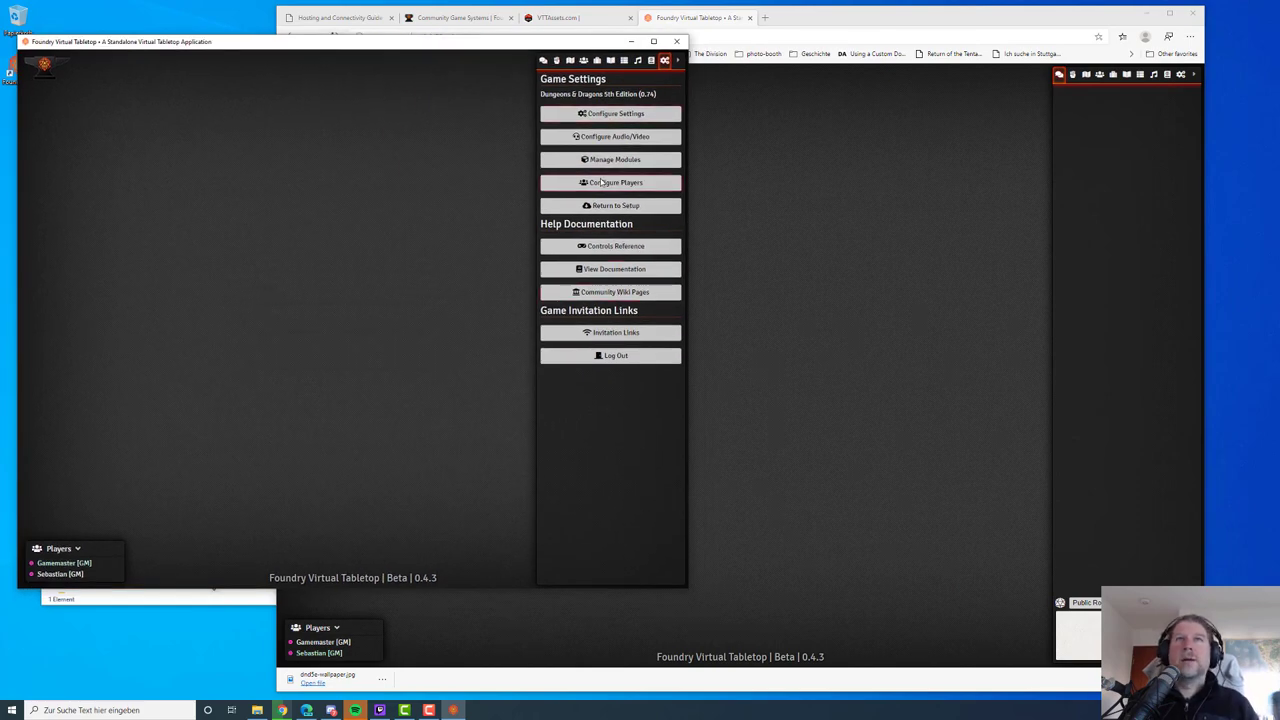
{"action": "left_click_drag", "start_coordinate": [541, 47], "coordinate": [567, 51]}
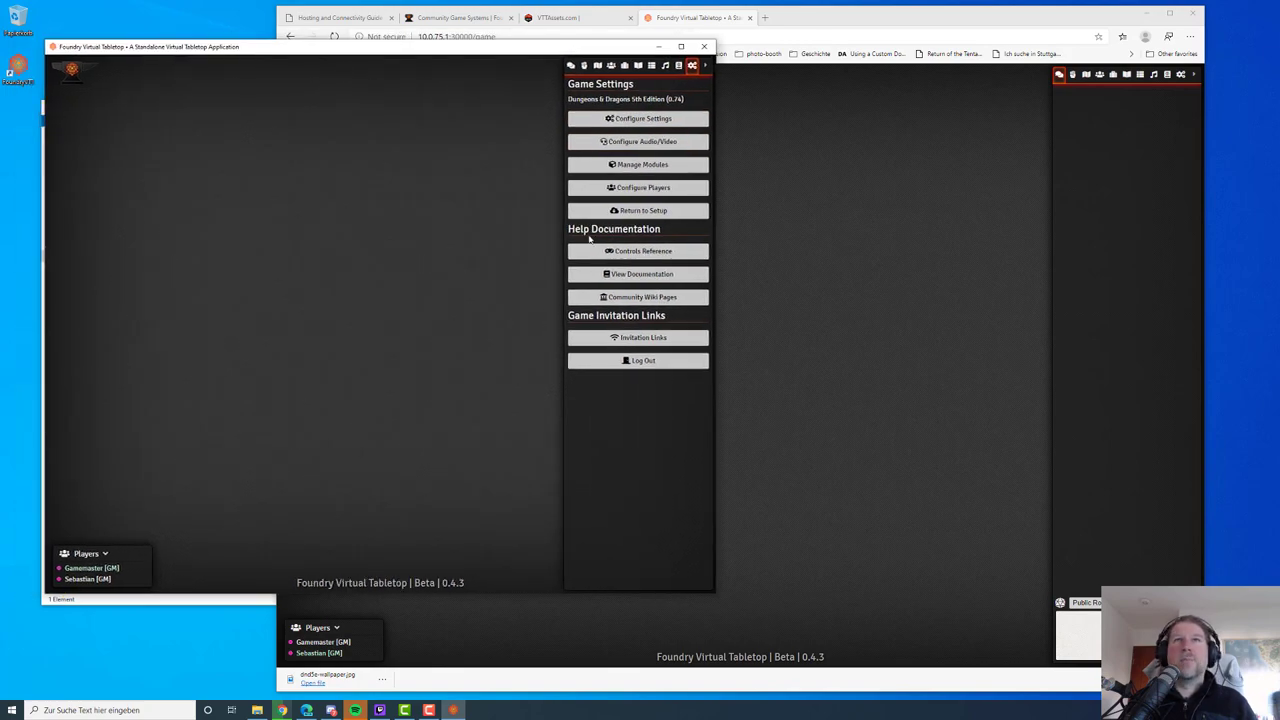
{"action": "left_click_drag", "start_coordinate": [500, 48], "coordinate": [494, 56]}
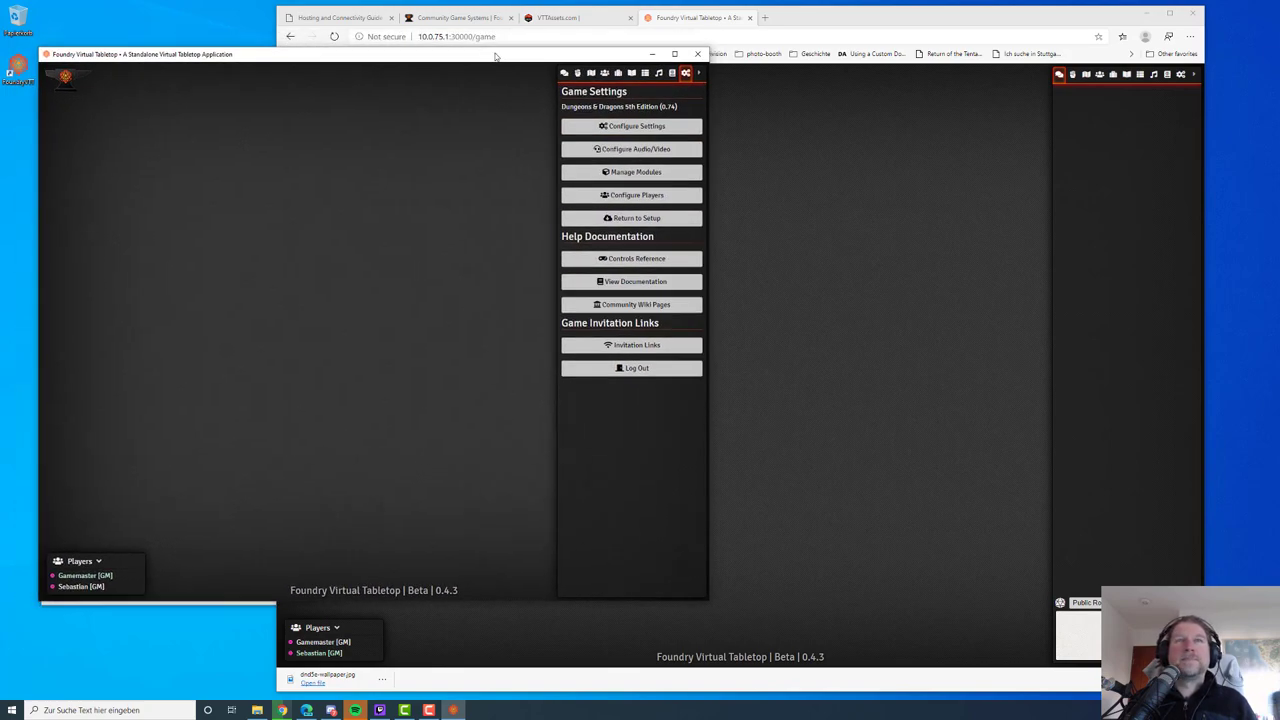
{"action": "left_click", "coordinate": [556, 18]}
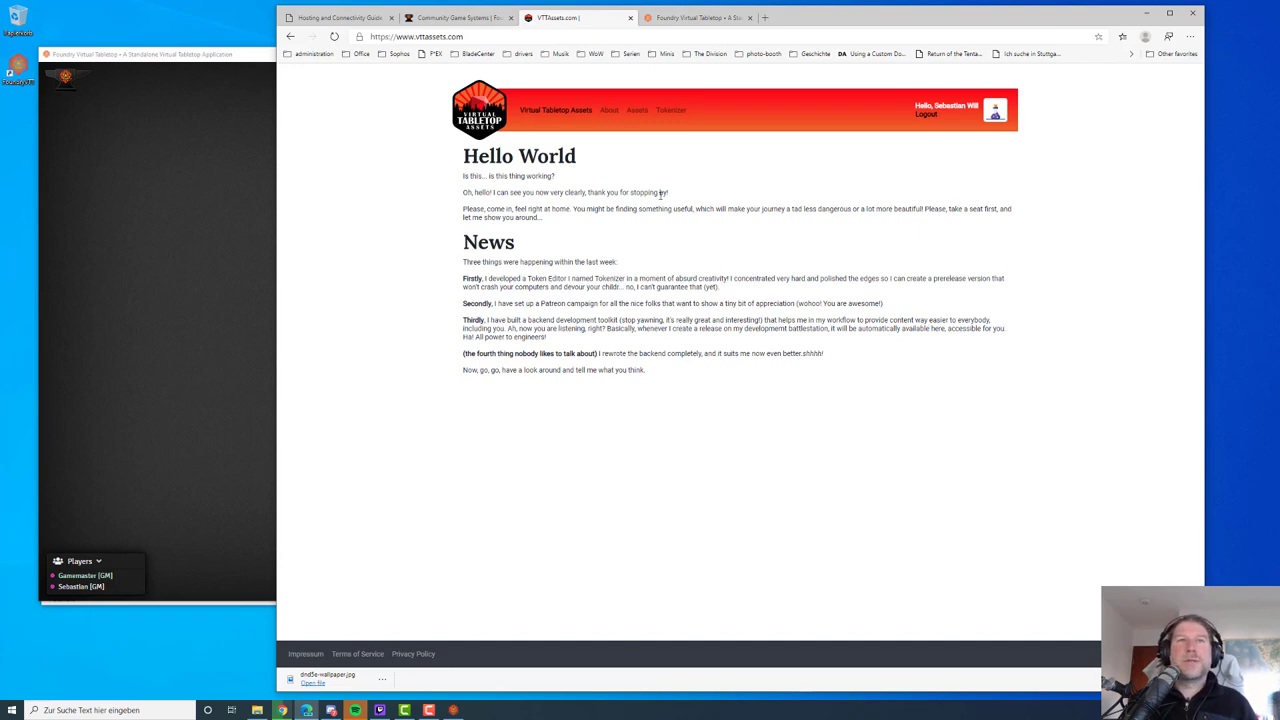
- Log out of VTTAssets.com and browse Assets > Foundry VTT > Modules
{"action": "left_click", "coordinate": [926, 116]}
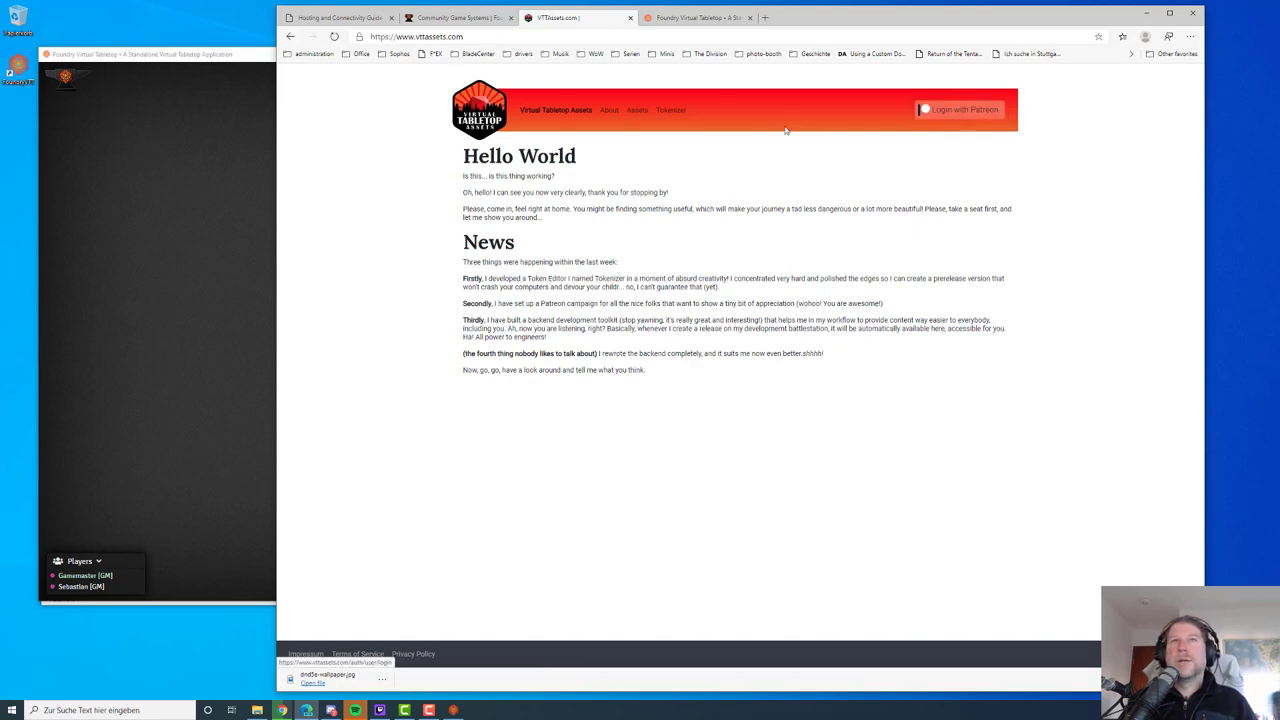
{"action": "left_click", "coordinate": [637, 112]}
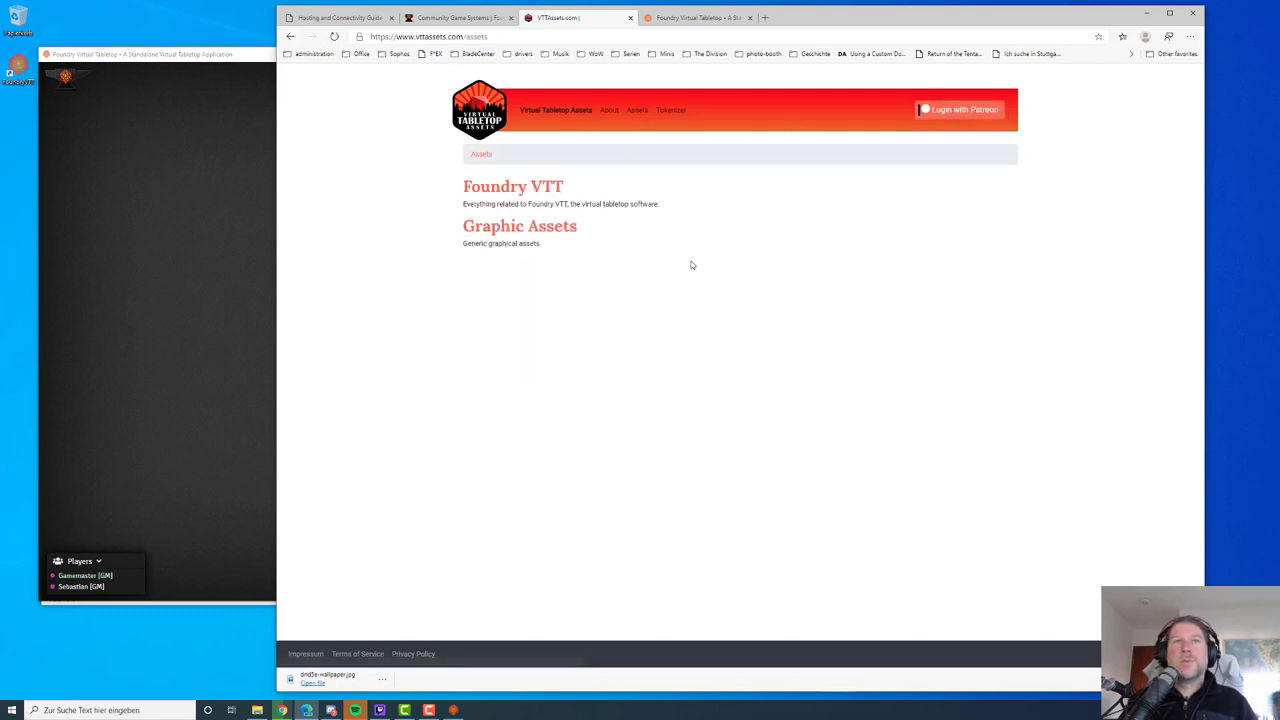
{"action": "left_click", "coordinate": [527, 192]}
{"action": "left_click", "coordinate": [476, 187]}
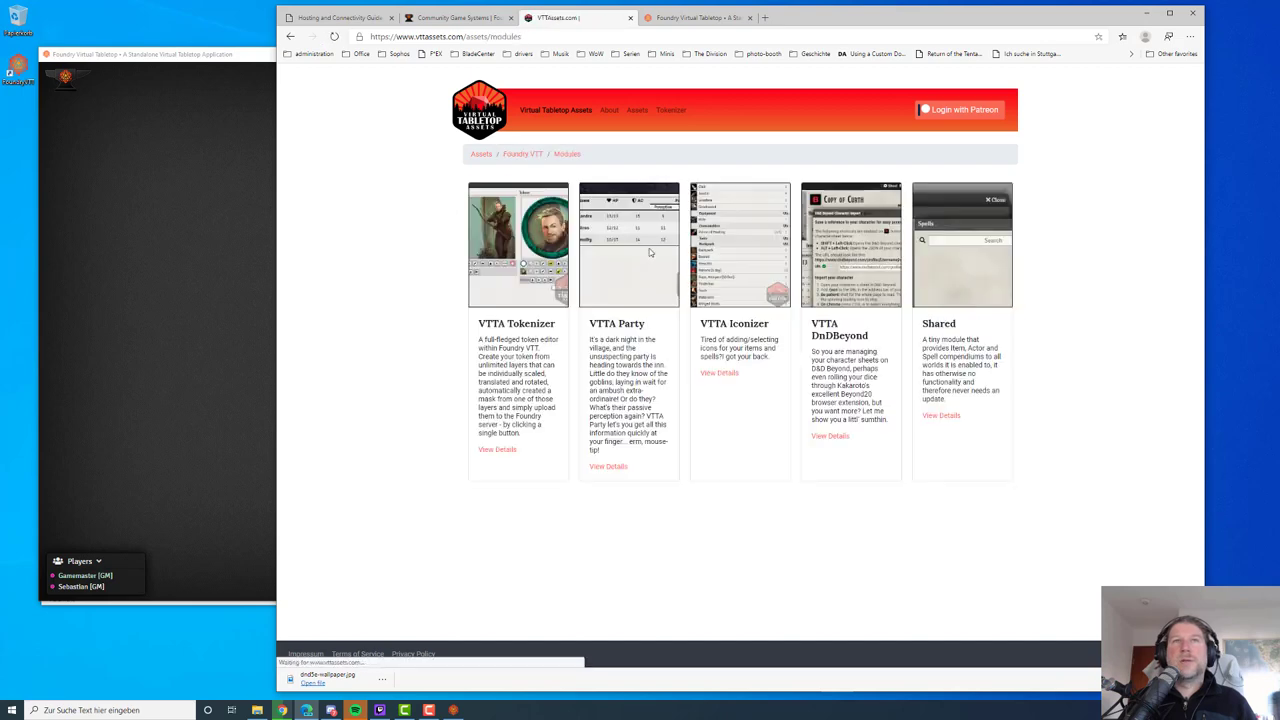
- Reopen the Foundry VTT Modules list and open the VTTA Tokenizer details page
{"action": "left_click", "coordinate": [638, 112]}
{"action": "left_click", "coordinate": [522, 190]}
{"action": "left_click", "coordinate": [528, 192]}
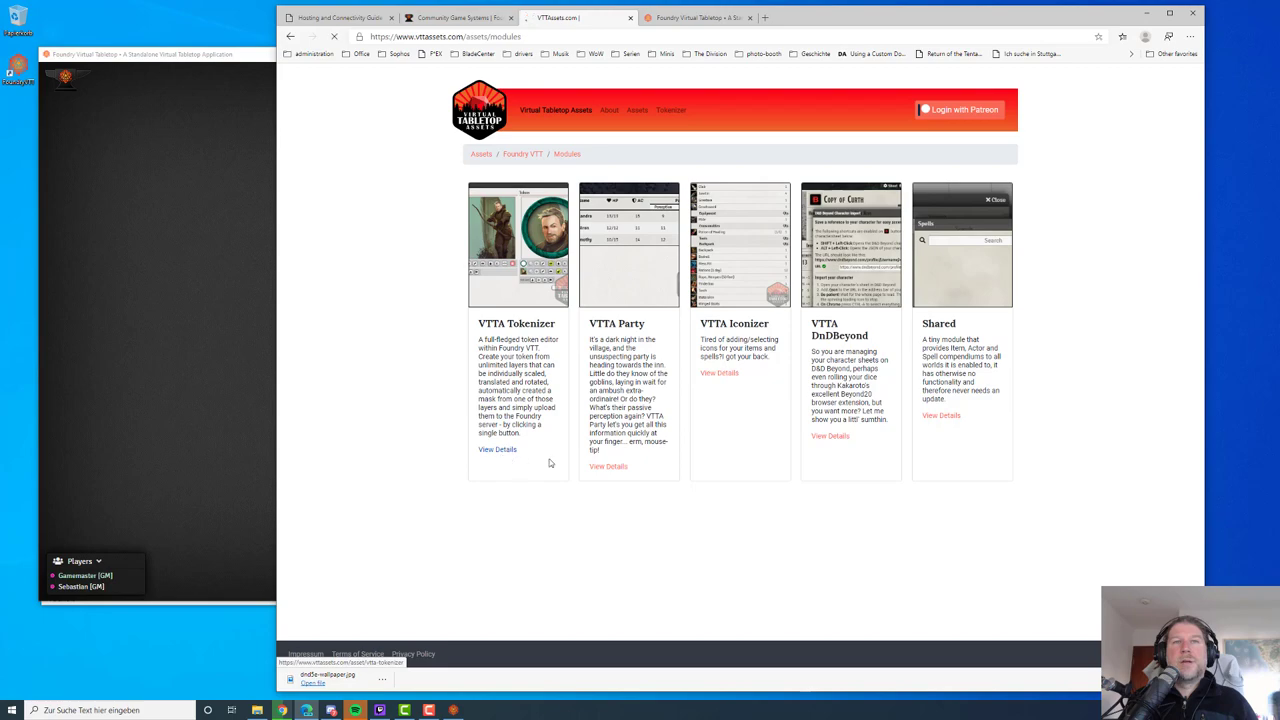
{"action": "left_click", "coordinate": [507, 451]}
- Highlight 'latest', 'stable' and version v1.0.14 in the VTTA Tokenizer download panel
{"action": "scroll", "coordinate": [711, 434], "scroll_direction": "down", "scroll_amount": 1}
{"action": "scroll", "coordinate": [713, 438], "scroll_direction": "up", "scroll_amount": 2}
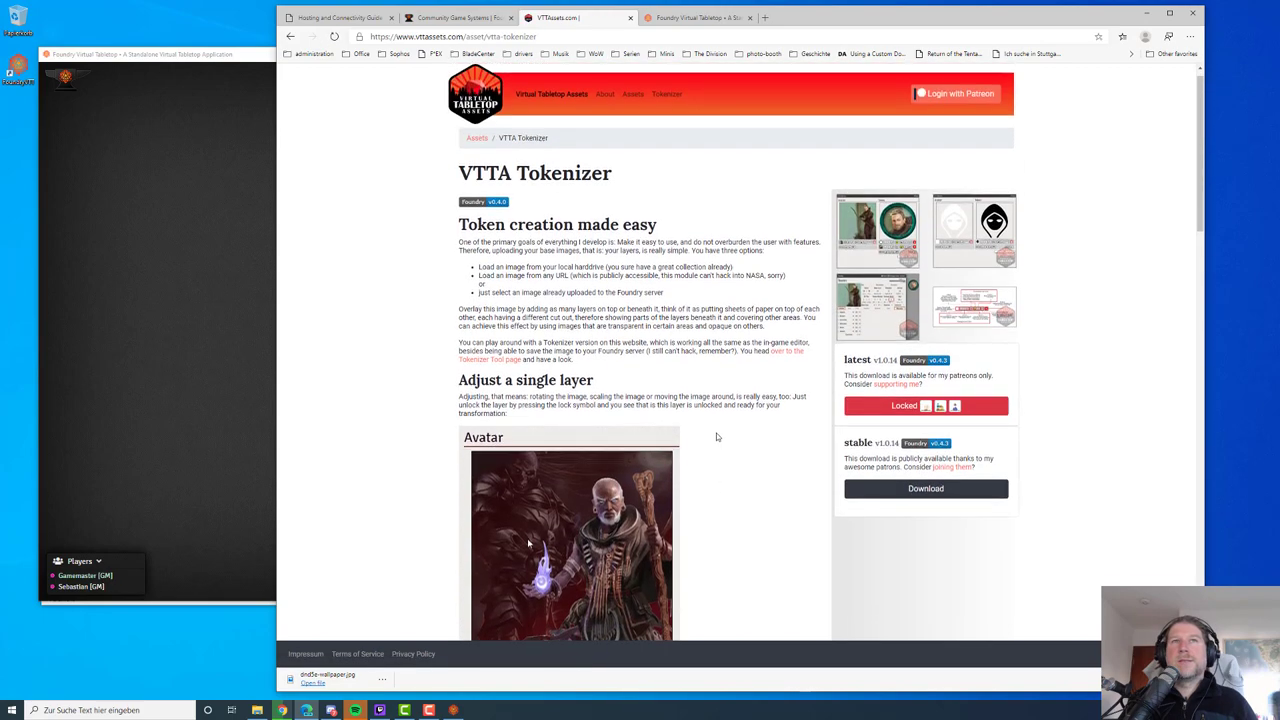
{"action": "scroll", "coordinate": [611, 430], "scroll_direction": "down", "scroll_amount": 6}
{"action": "scroll", "coordinate": [615, 428], "scroll_direction": "up", "scroll_amount": 2}
{"action": "scroll", "coordinate": [615, 428], "scroll_direction": "up", "scroll_amount": 5}
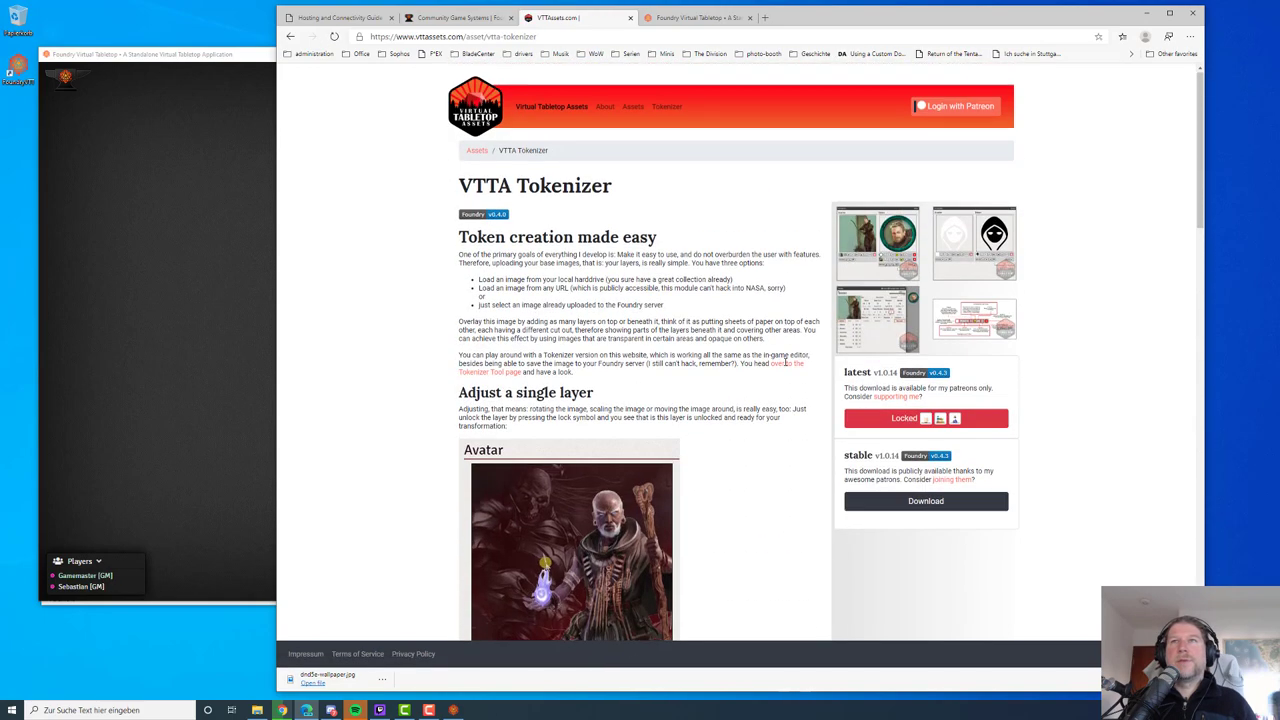
{"action": "scroll", "coordinate": [1027, 430], "scroll_direction": "down", "scroll_amount": 2}
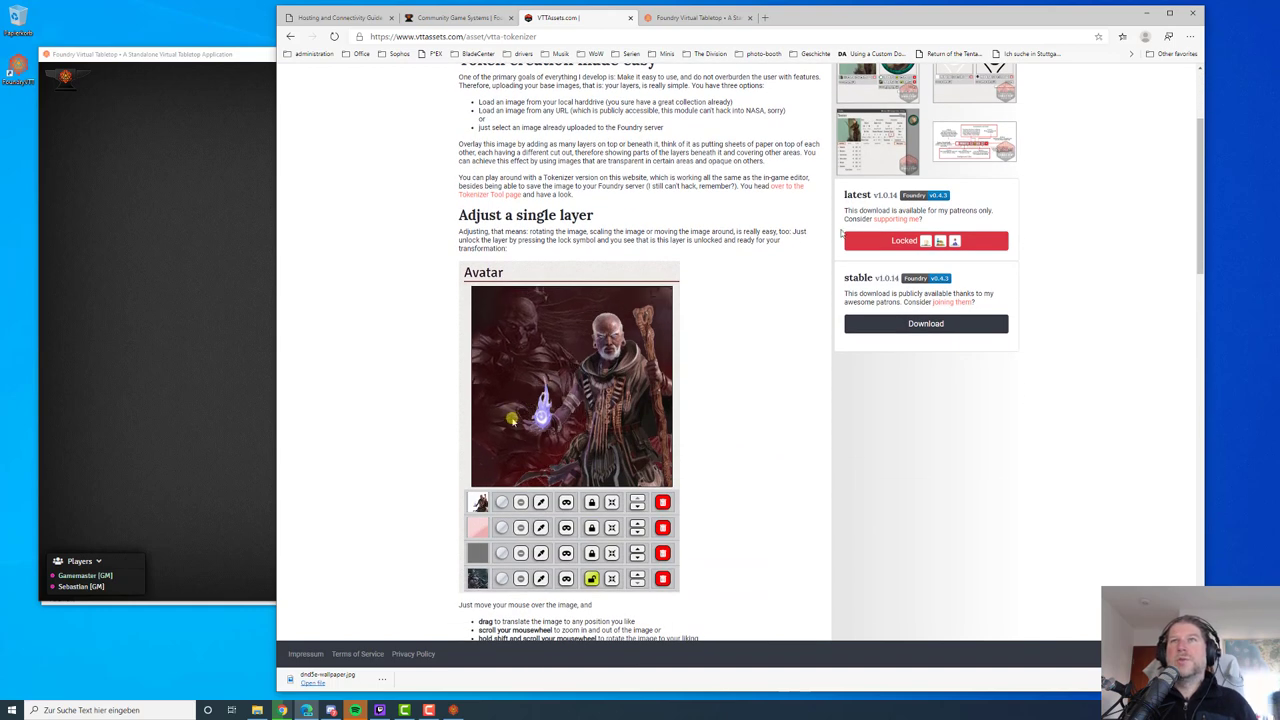
{"action": "double_click", "coordinate": [857, 195]}
{"action": "double_click", "coordinate": [858, 278]}
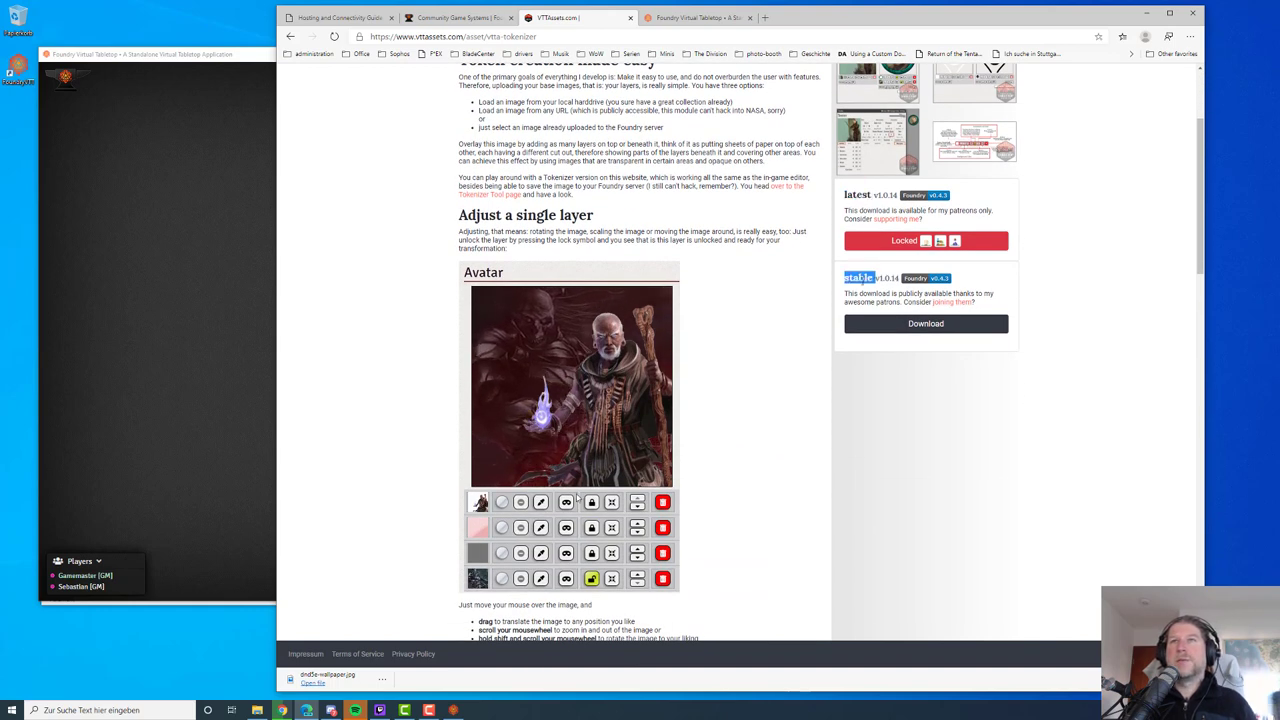
{"action": "left_click", "coordinate": [962, 371]}
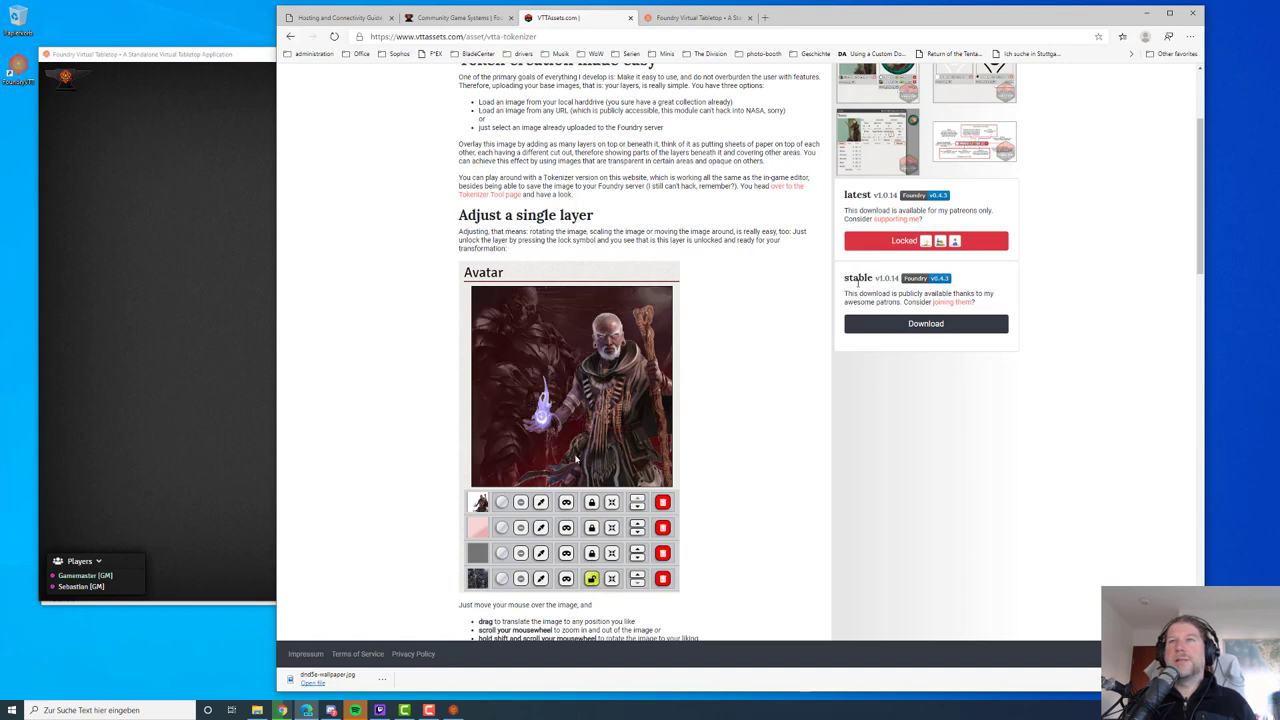
{"action": "double_click", "coordinate": [857, 195]}
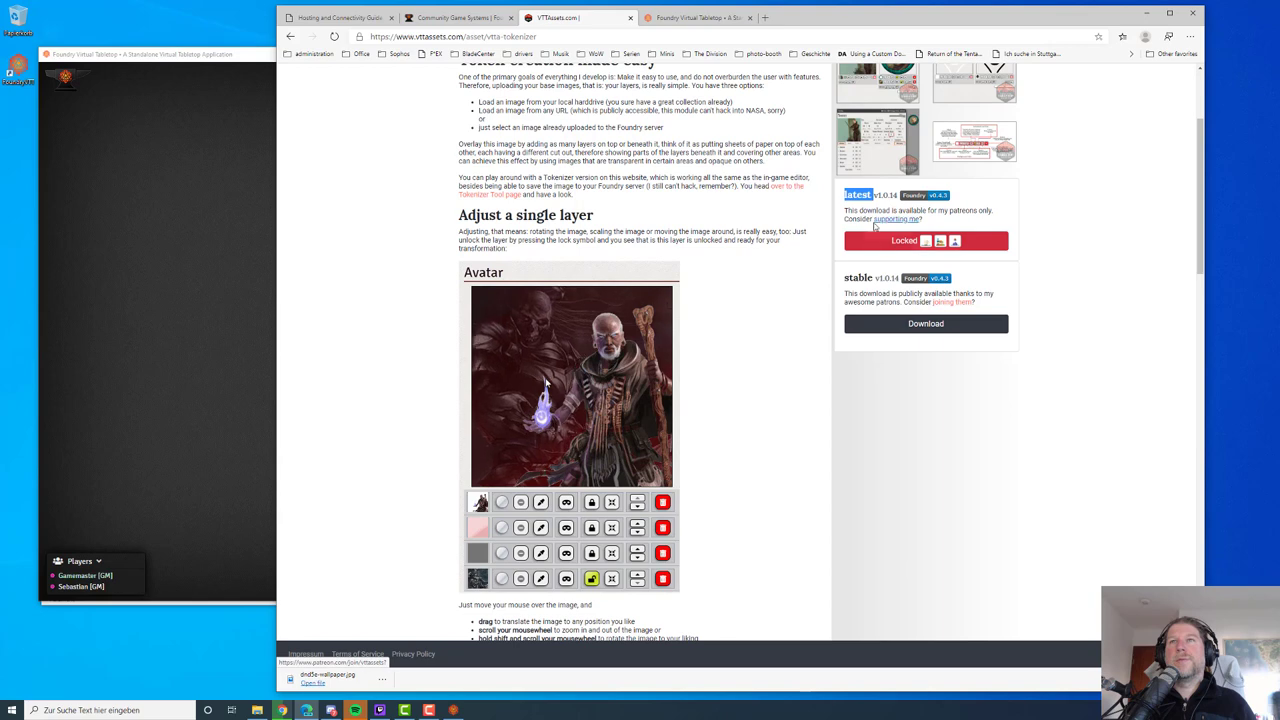
{"action": "left_click", "coordinate": [1083, 226]}
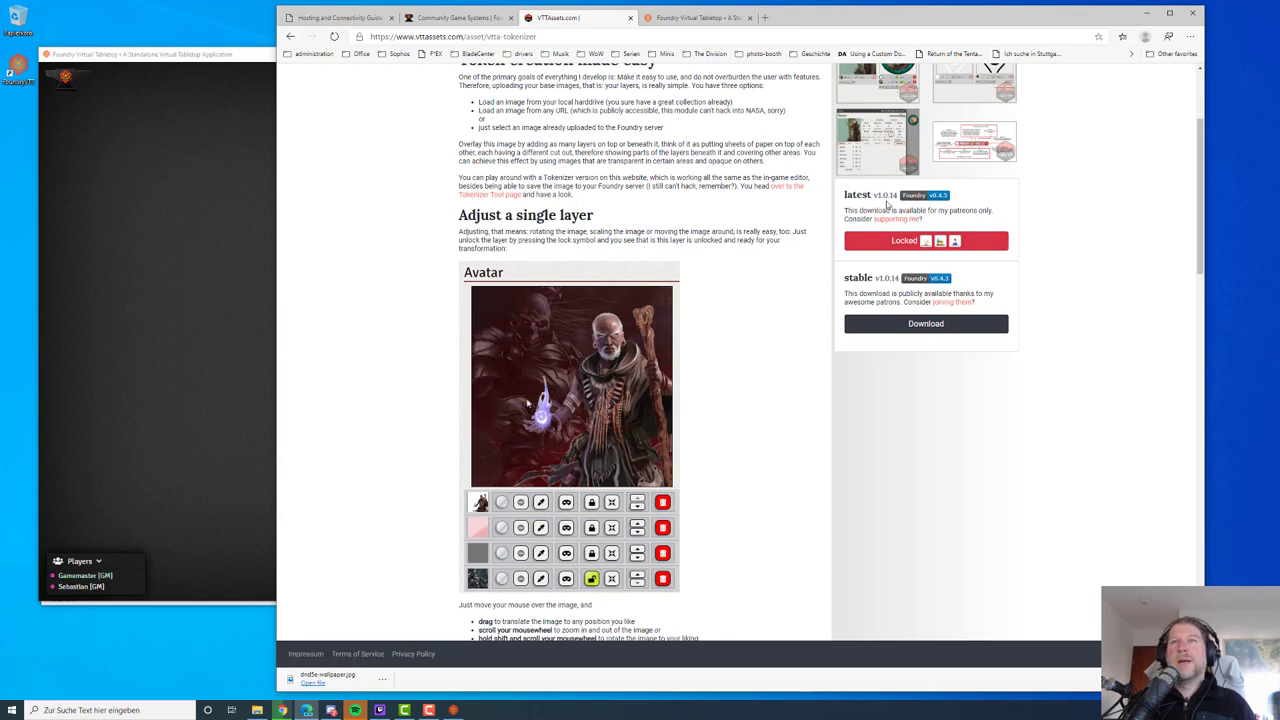
{"action": "left_click_drag", "start_coordinate": [874, 195], "coordinate": [898, 196]}
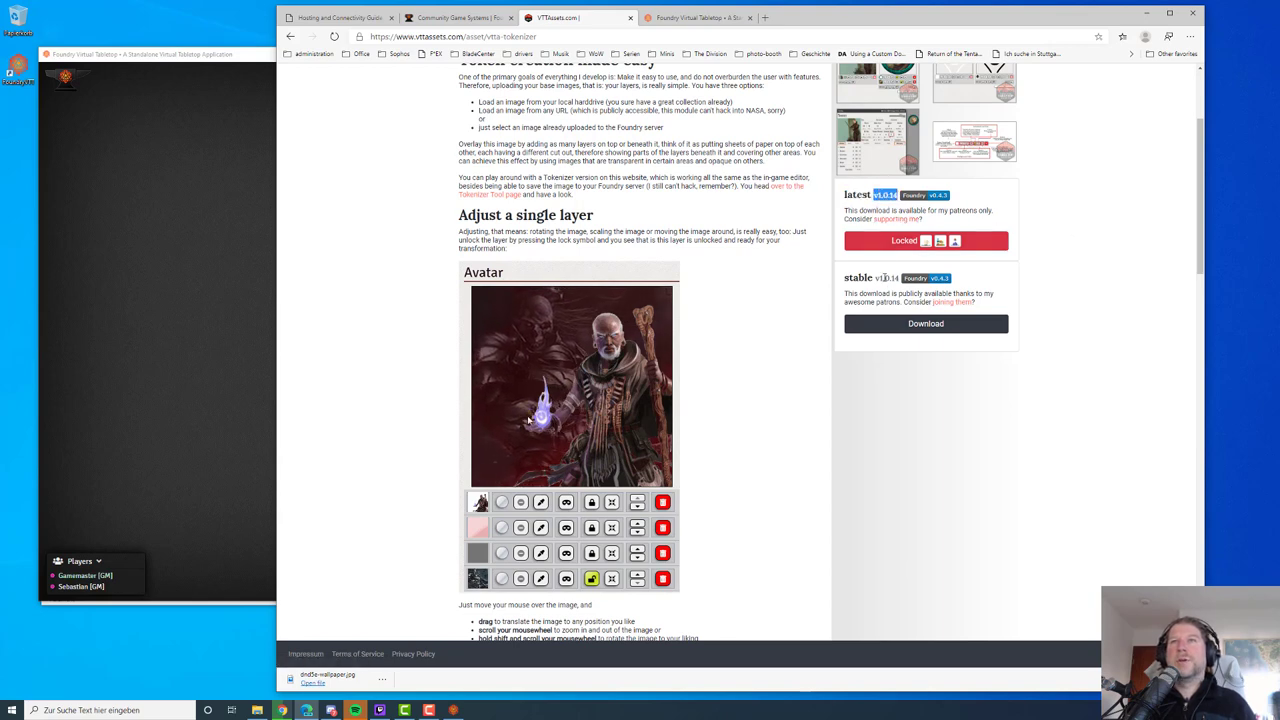